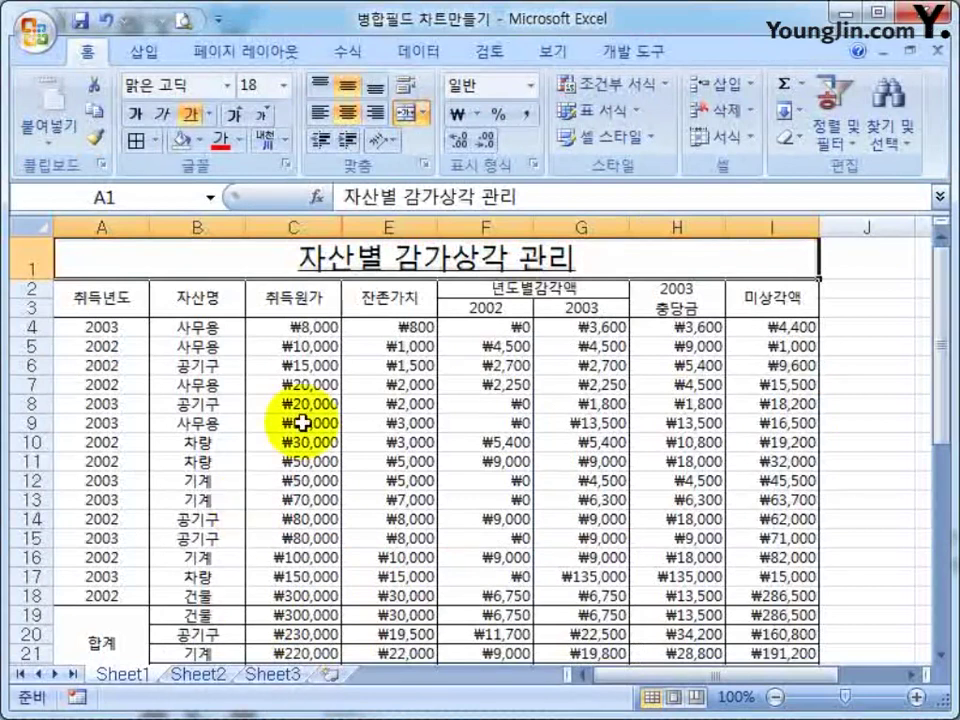
Review the task for charting acquisition cost and undepreciated balance per asset, and examine the depreciation table's merged headers and total rows
{"action": "left_click", "coordinate": [365, 443]}
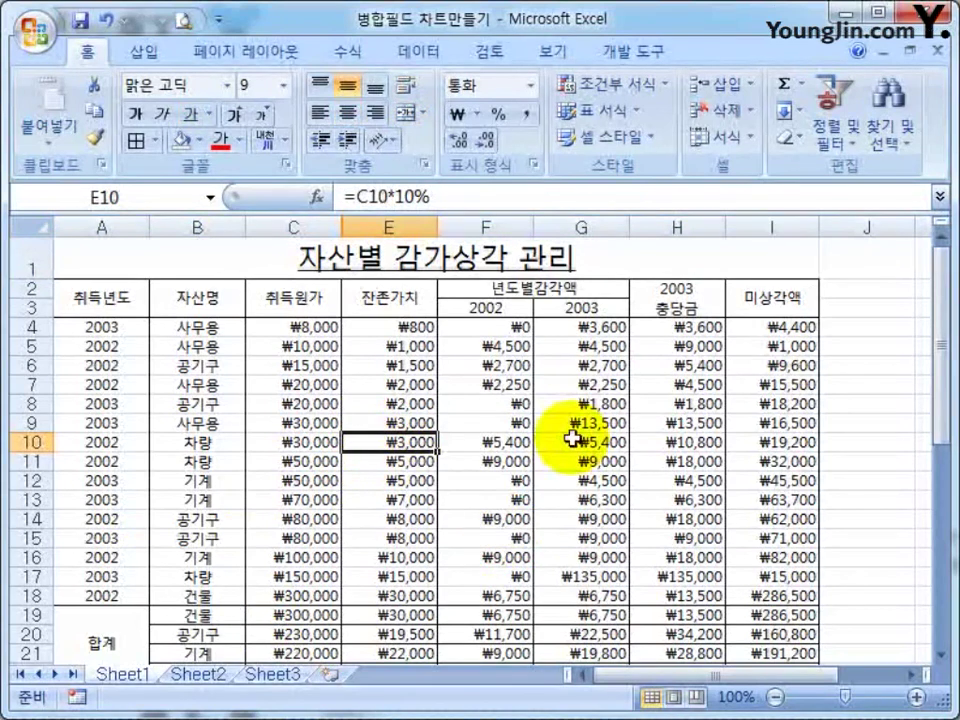
{"action": "scroll", "coordinate": [572, 437], "scroll_direction": "down", "scroll_amount": 1}
{"action": "scroll", "coordinate": [570, 439], "scroll_direction": "up", "scroll_amount": 1}
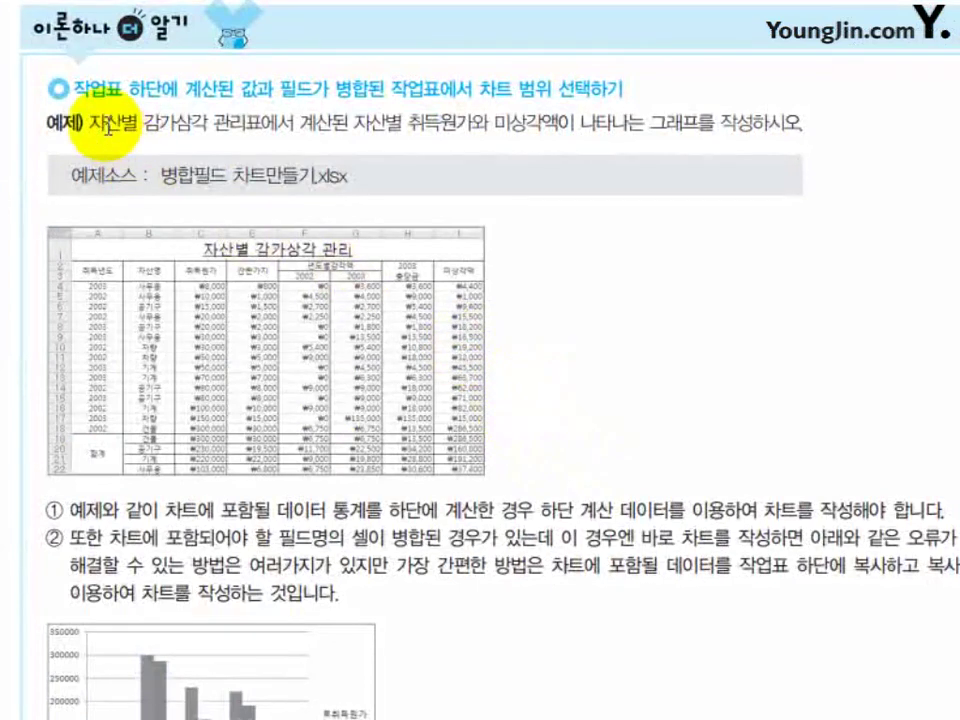
{"action": "left_click_drag", "start_coordinate": [102, 124], "coordinate": [766, 130]}
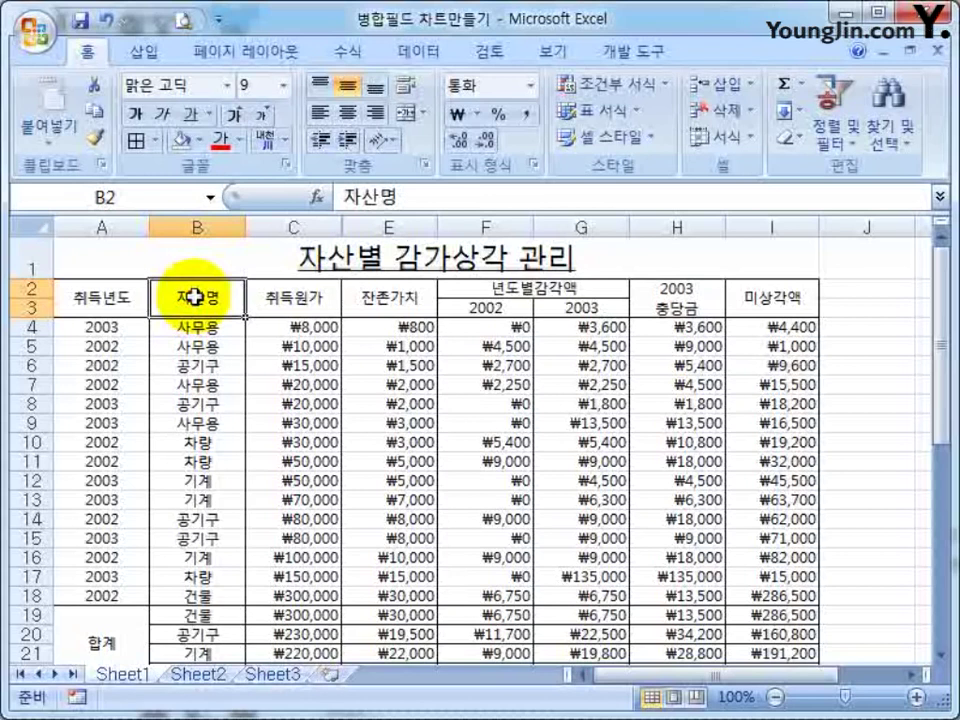
{"action": "left_click_drag", "start_coordinate": [200, 326], "coordinate": [199, 595]}
{"action": "scroll", "coordinate": [349, 547], "scroll_direction": "down", "scroll_amount": 2}
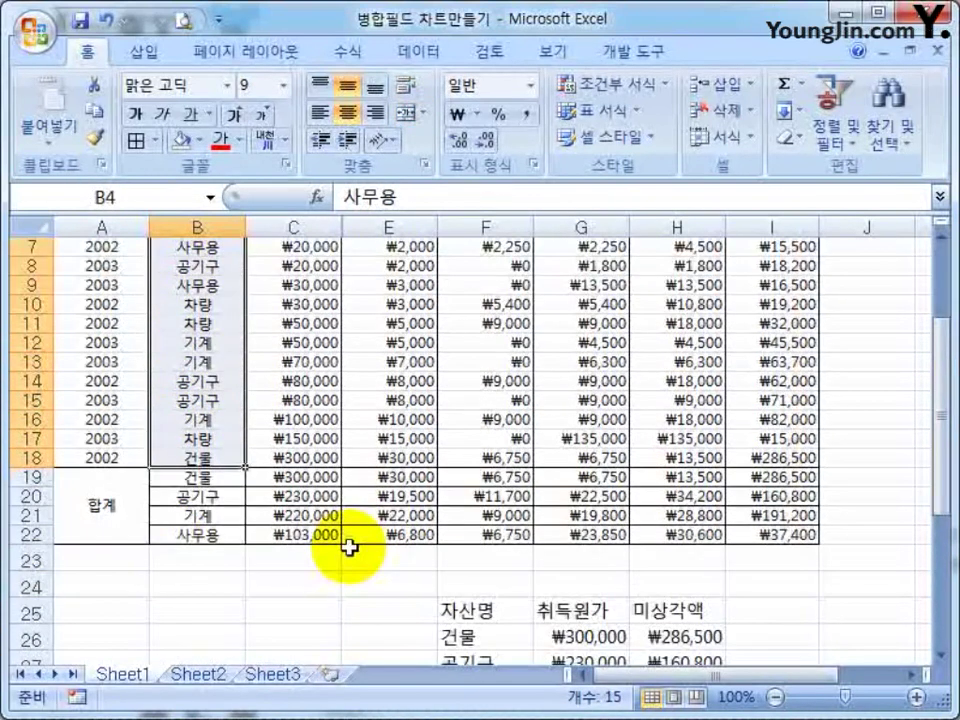
{"action": "left_click", "coordinate": [235, 497]}
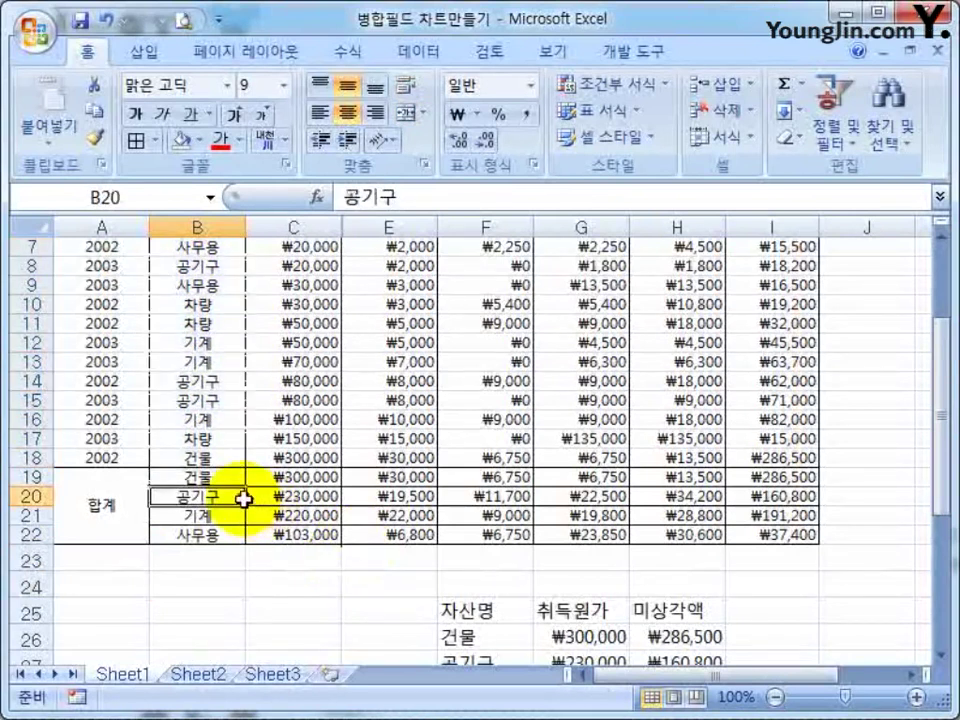
{"action": "left_click_drag", "start_coordinate": [191, 476], "coordinate": [707, 533]}
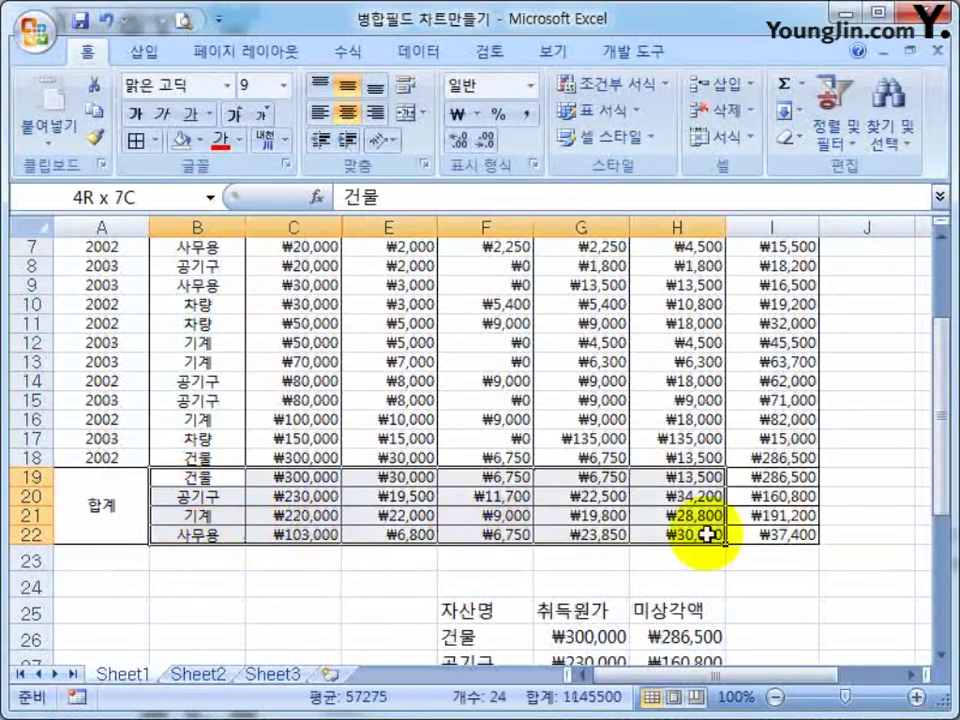
{"action": "left_click", "coordinate": [485, 584]}
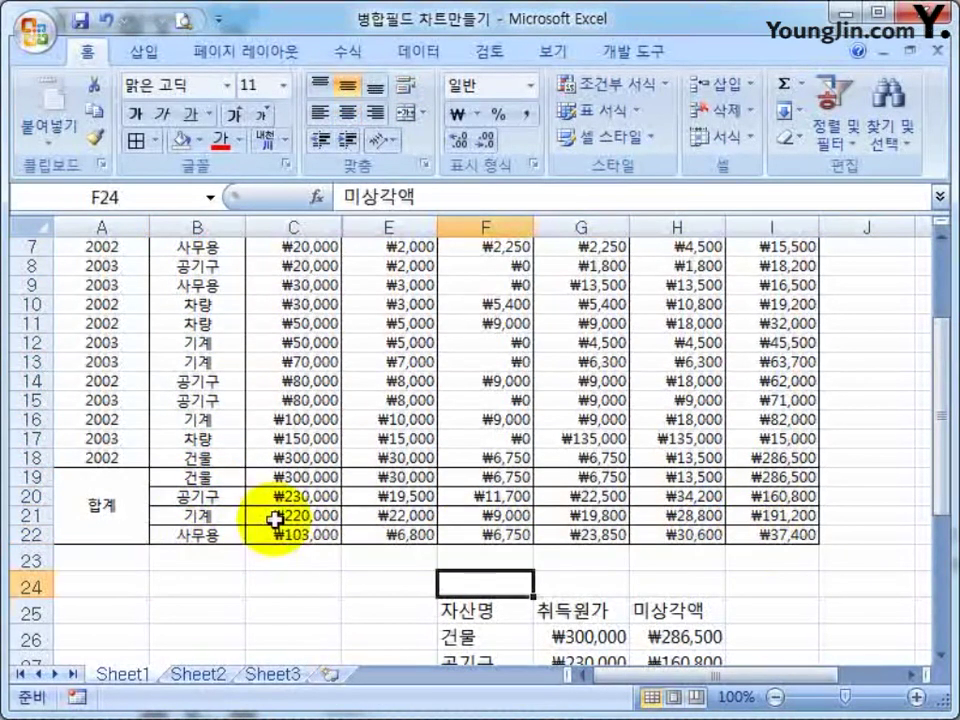
{"action": "scroll", "coordinate": [279, 514], "scroll_direction": "down", "scroll_amount": 2}
{"action": "scroll", "coordinate": [289, 512], "scroll_direction": "up", "scroll_amount": 1}
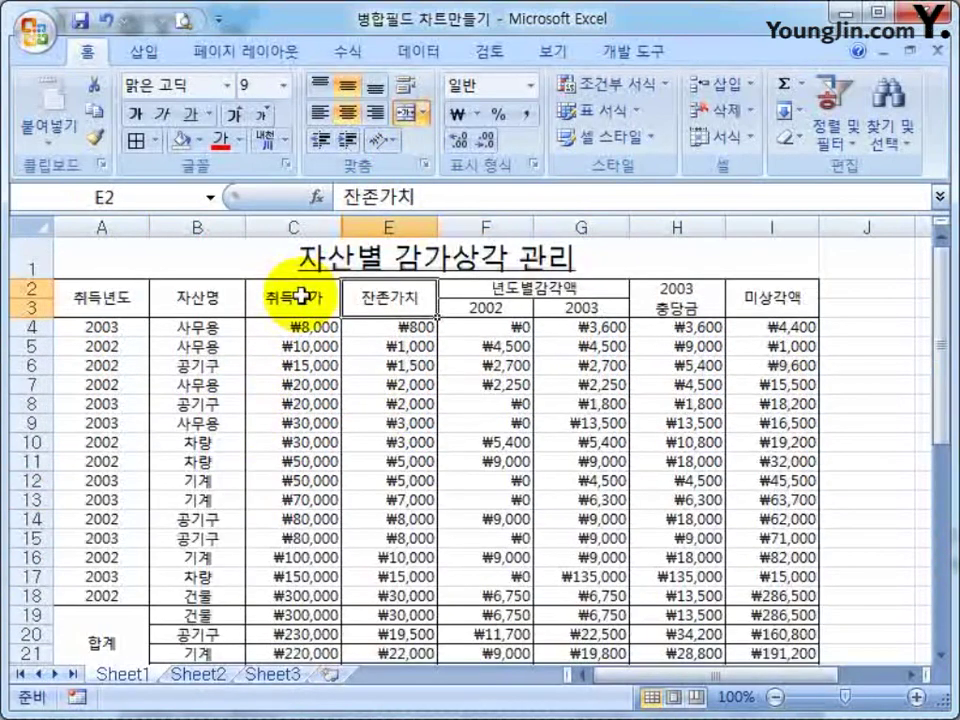
{"action": "left_click_drag", "start_coordinate": [298, 293], "coordinate": [382, 300]}
{"action": "left_click", "coordinate": [410, 420]}
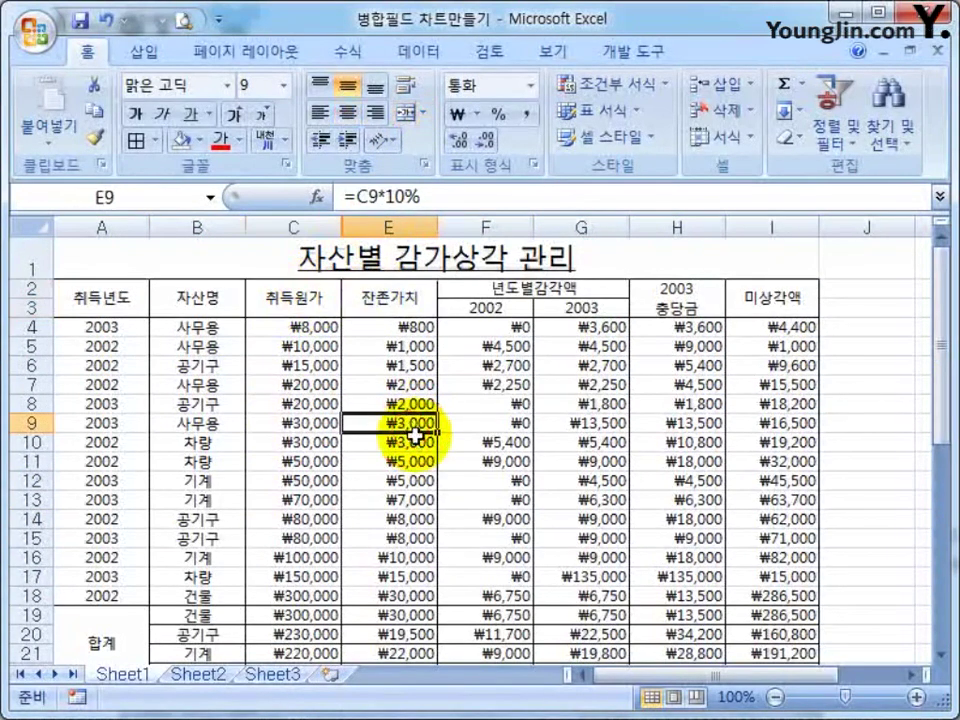
Try inserting a 2-D clustered column chart directly from the merged-header ranges B2:B6 and H2:I6
{"action": "left_click_drag", "start_coordinate": [197, 296], "coordinate": [208, 372]}
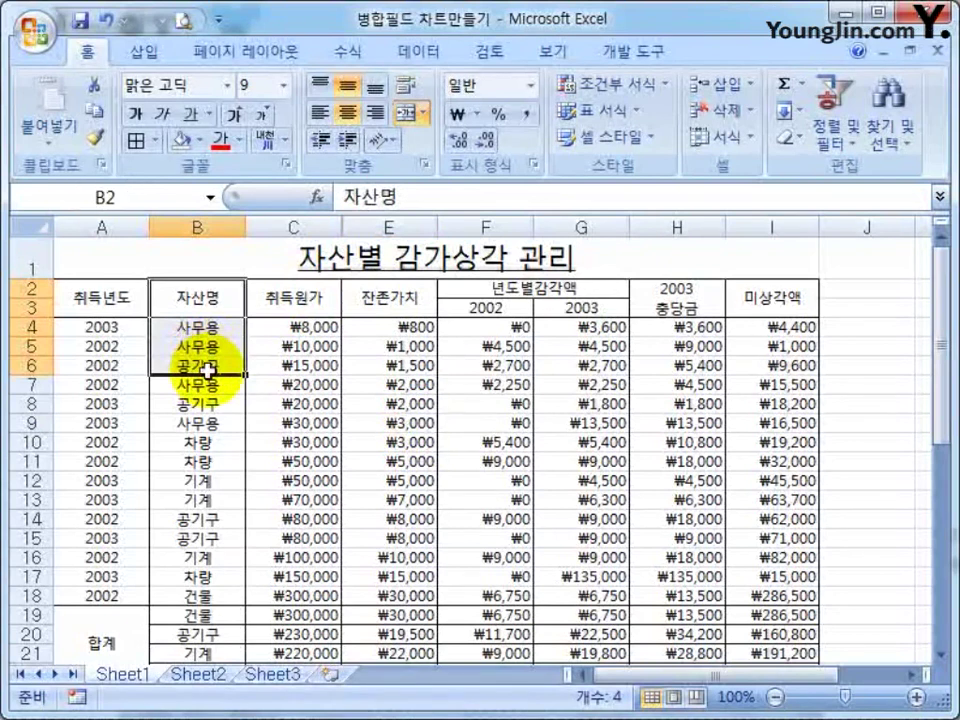
{"action": "left_click_drag", "start_coordinate": [677, 290], "coordinate": [762, 365]}
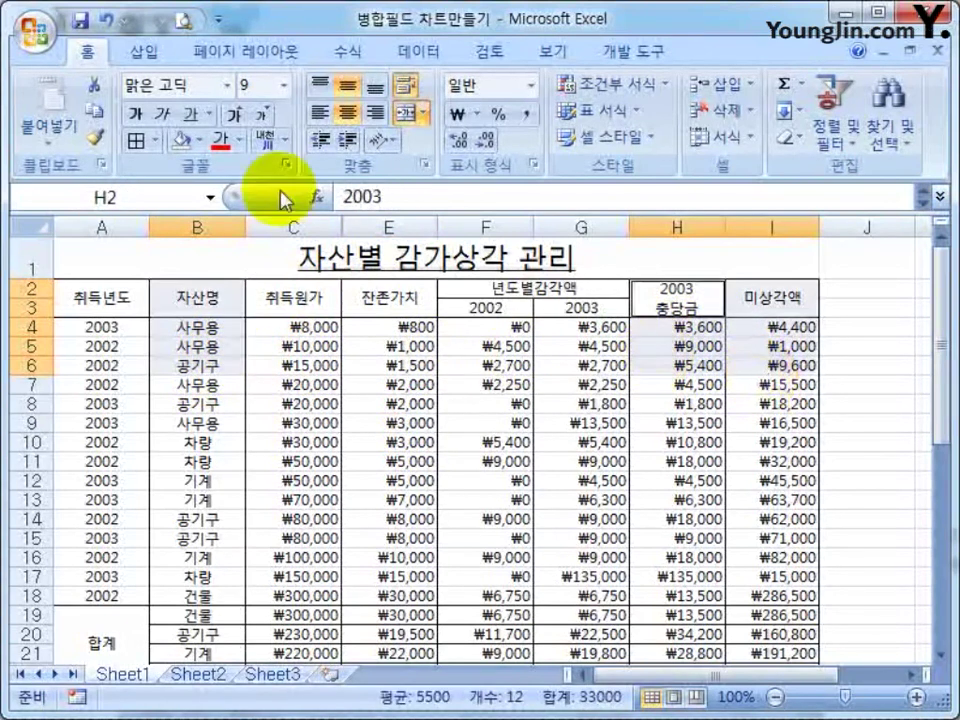
{"action": "left_click", "coordinate": [142, 50]}
{"action": "left_click", "coordinate": [328, 110]}
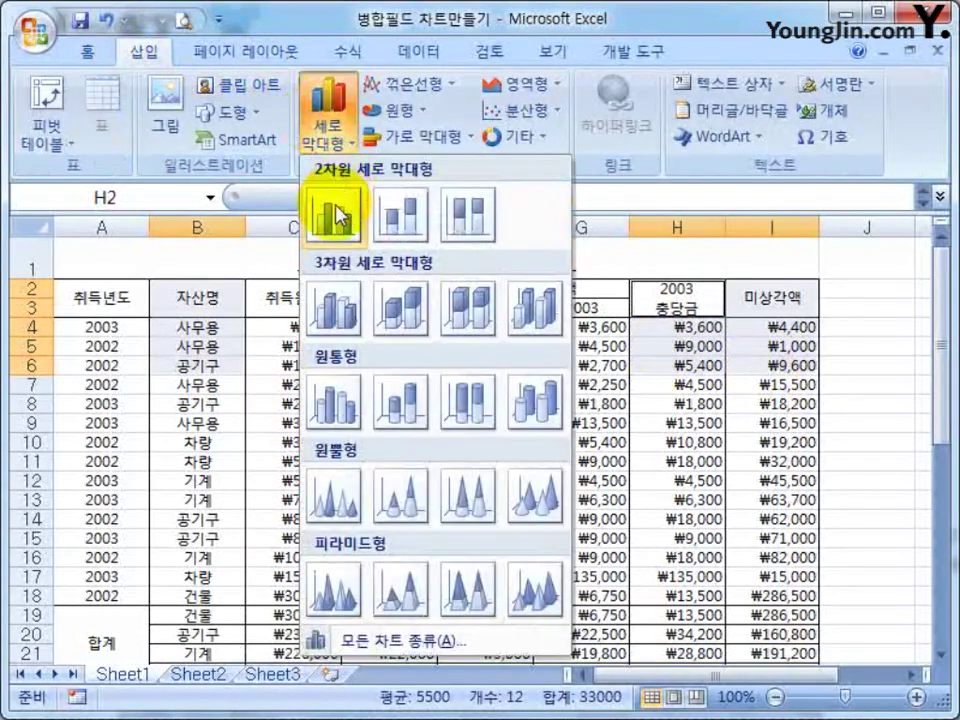
{"action": "left_click", "coordinate": [336, 214]}
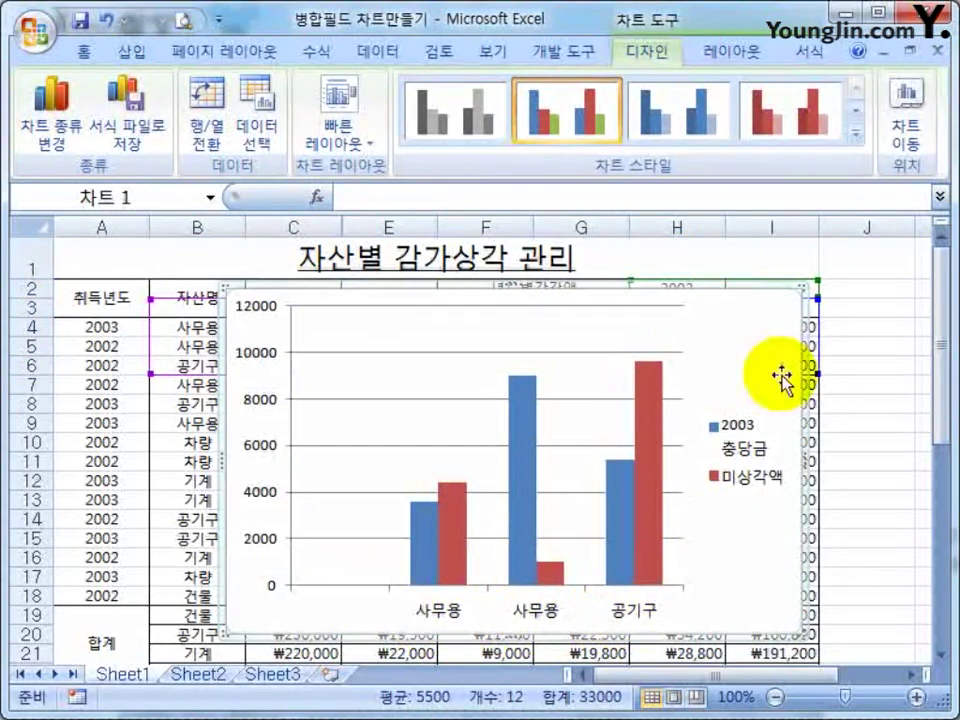
Delete the clustered column chart made from the merged-header ranges
{"action": "left_click", "coordinate": [829, 372]}
{"action": "left_click", "coordinate": [804, 369]}
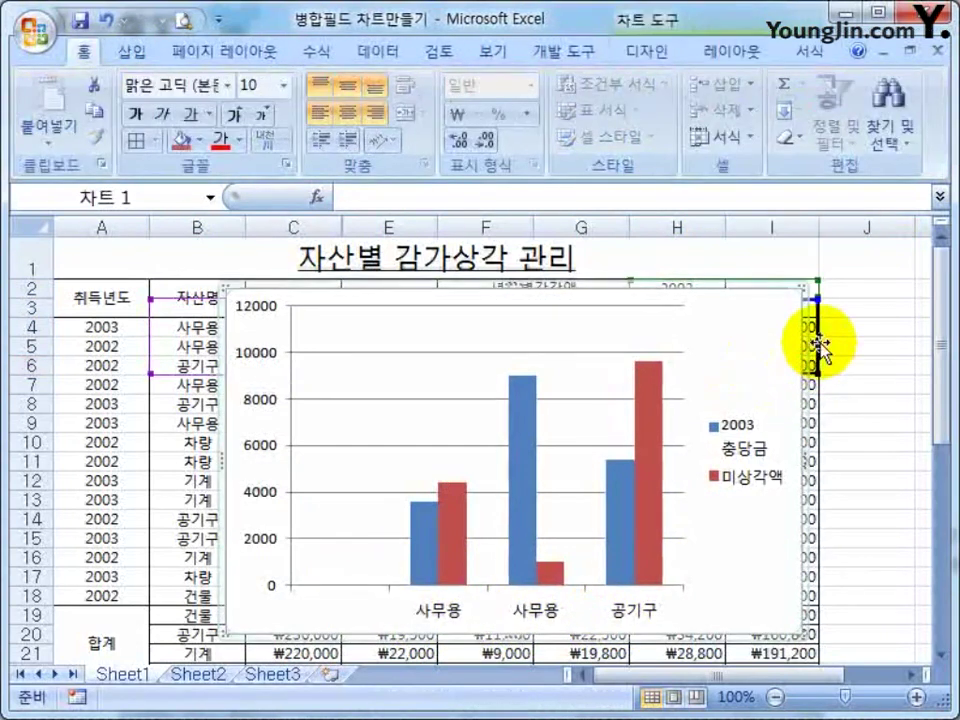
{"action": "key", "text": "Delete"}
Examine the helper table in F25:H29 against the main table's headers, detail rows and asset total rows
{"action": "scroll", "coordinate": [868, 480], "scroll_direction": "down", "scroll_amount": 4}
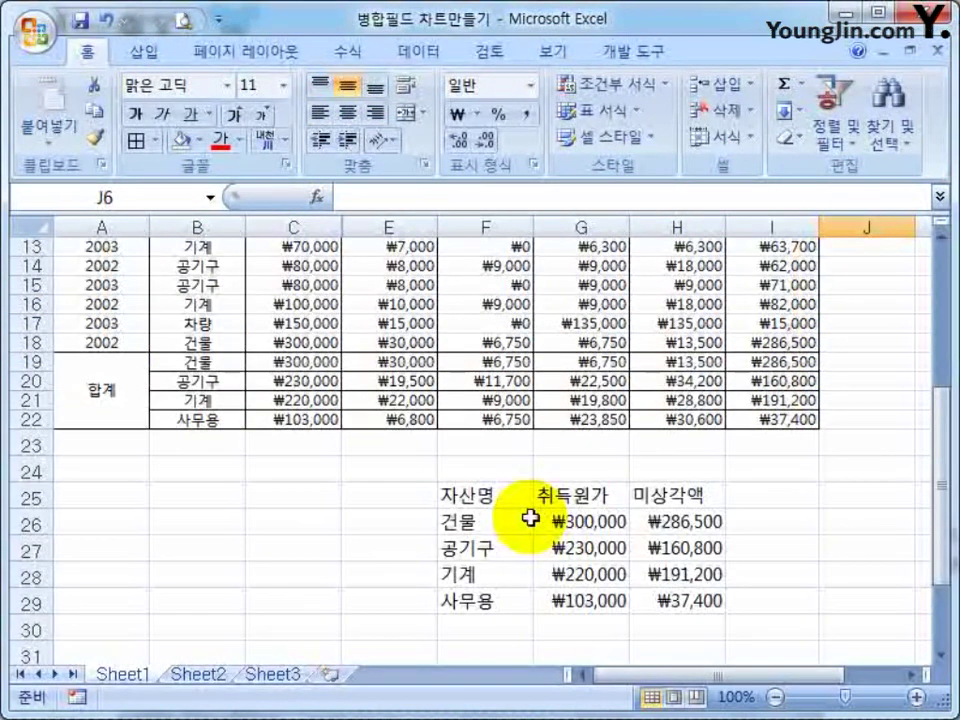
{"action": "left_click_drag", "start_coordinate": [489, 497], "coordinate": [712, 598]}
{"action": "left_click", "coordinate": [580, 521]}
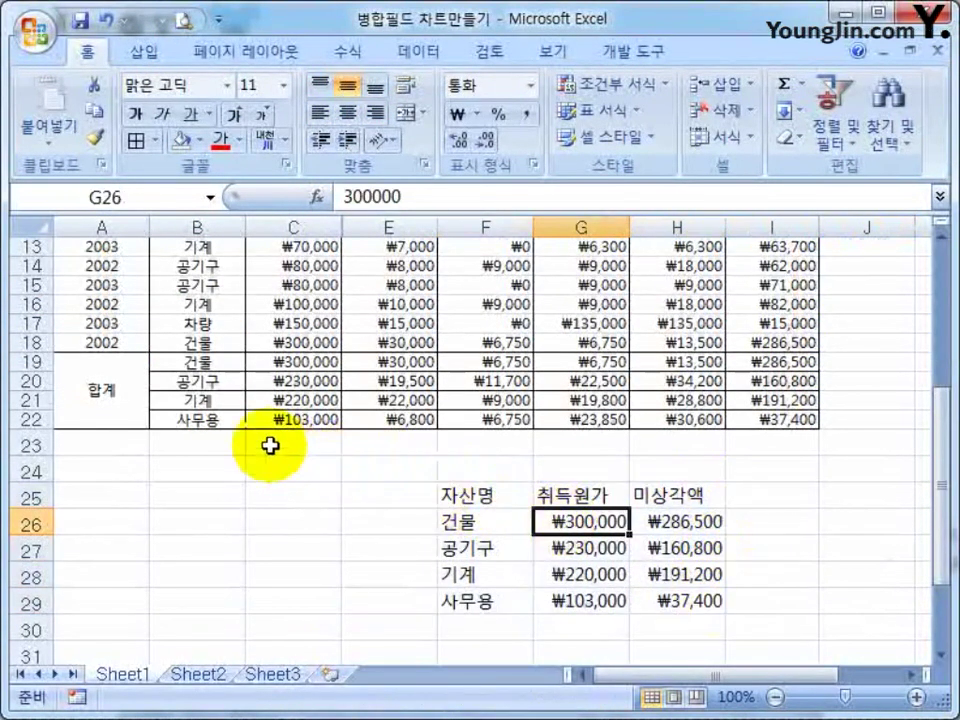
{"action": "scroll", "coordinate": [211, 335], "scroll_direction": "up", "scroll_amount": 4}
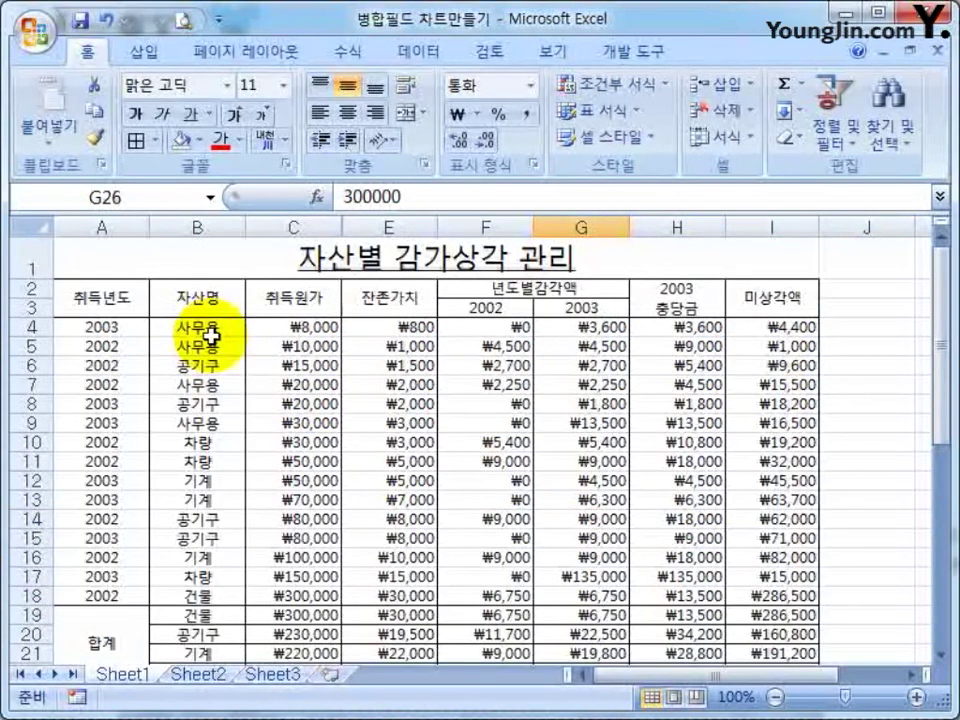
{"action": "left_click_drag", "start_coordinate": [195, 300], "coordinate": [790, 596]}
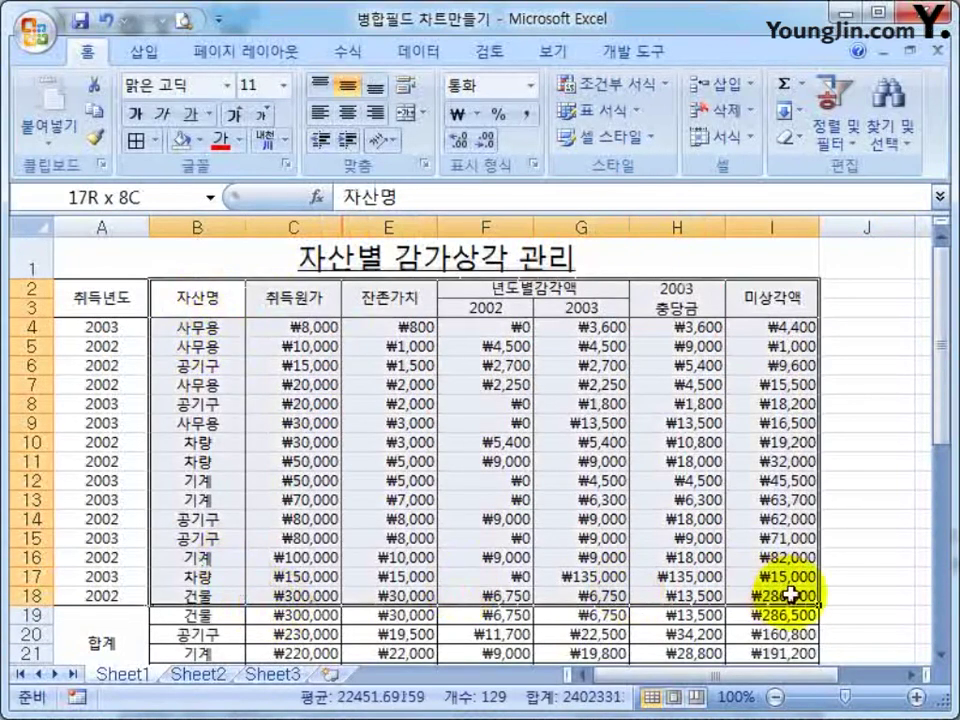
{"action": "left_click", "coordinate": [867, 539]}
{"action": "scroll", "coordinate": [500, 450], "scroll_direction": "down", "scroll_amount": 1}
{"action": "left_click_drag", "start_coordinate": [197, 534], "coordinate": [193, 591]}
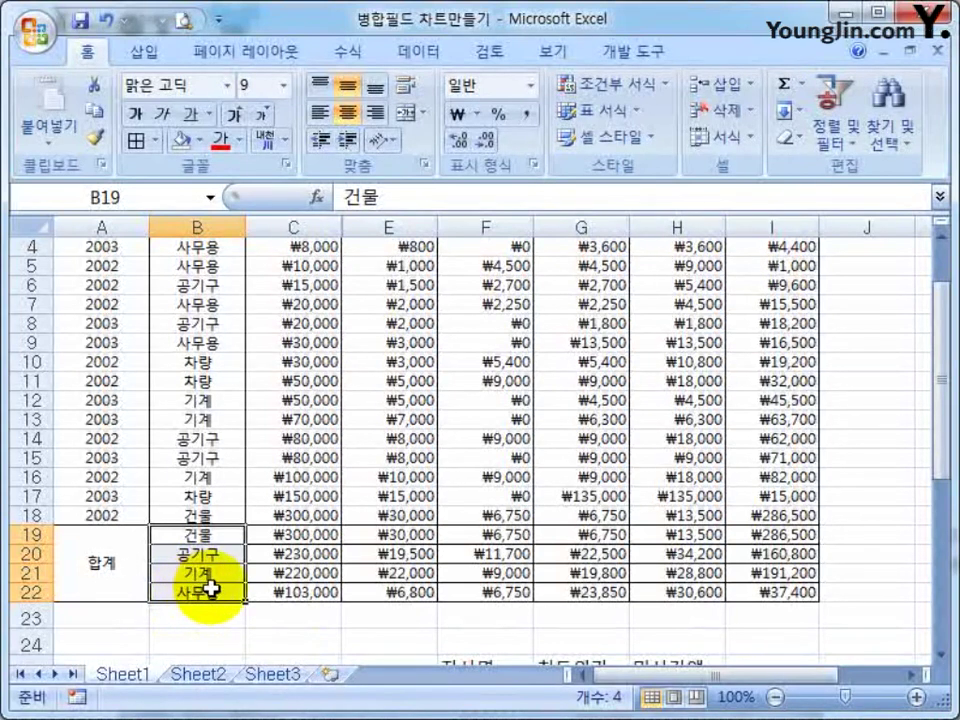
{"action": "scroll", "coordinate": [211, 590], "scroll_direction": "down", "scroll_amount": 2}
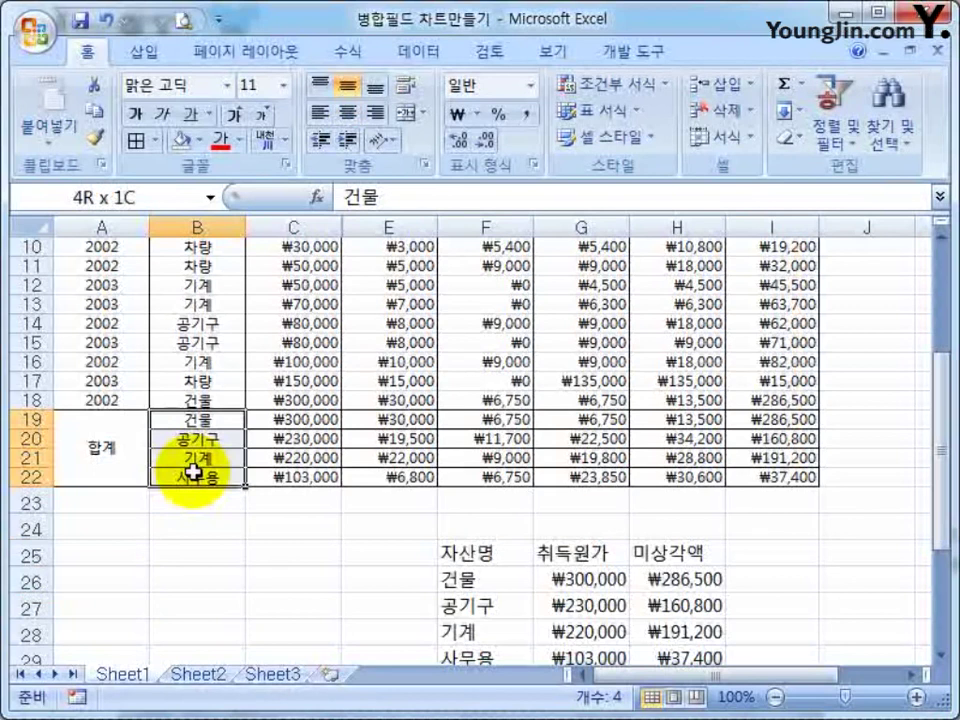
{"action": "left_click_drag", "start_coordinate": [193, 473], "coordinate": [214, 476]}
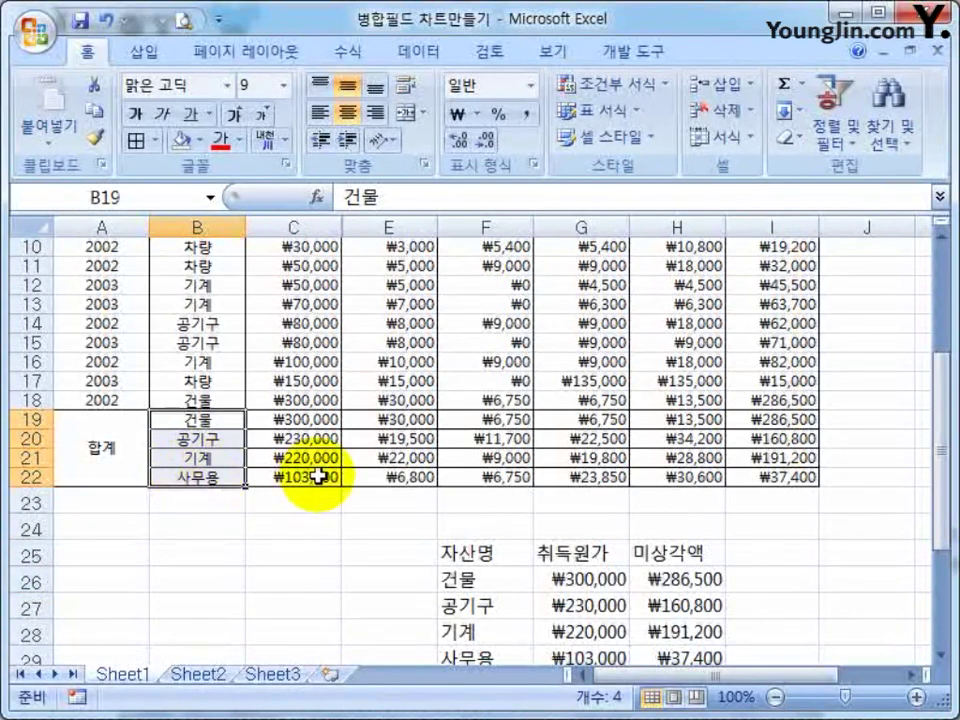
{"action": "scroll", "coordinate": [338, 318], "scroll_direction": "up", "scroll_amount": 3}
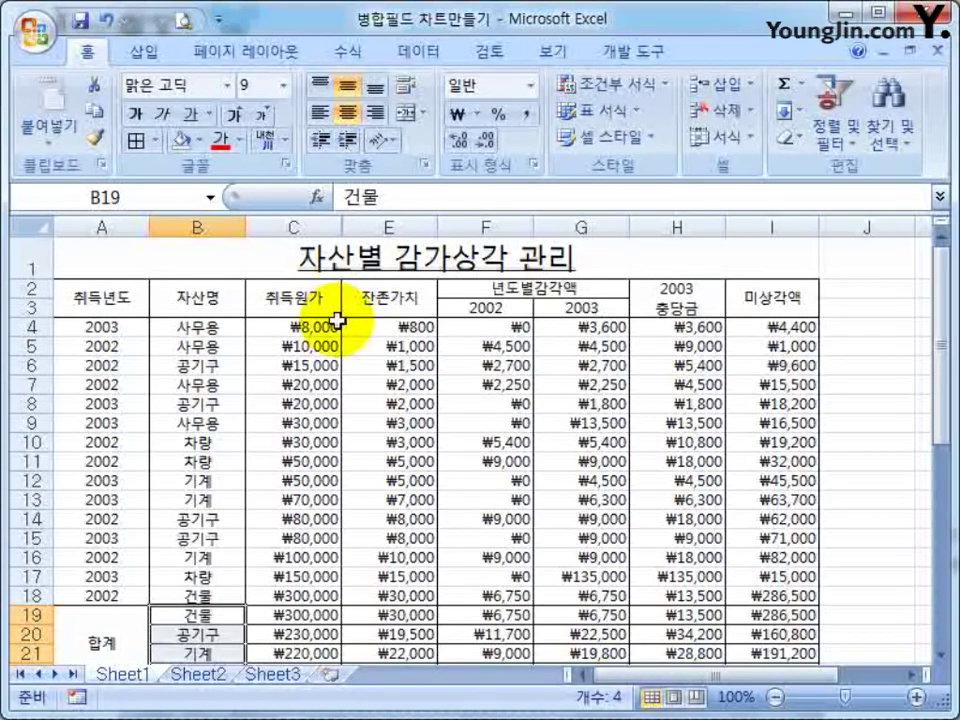
Copy the total-row asset names and acquisition costs in B19:C22 plus the undepreciated balances in I19:I22 to the helper table at F26
{"action": "scroll", "coordinate": [287, 504], "scroll_direction": "down", "scroll_amount": 2}
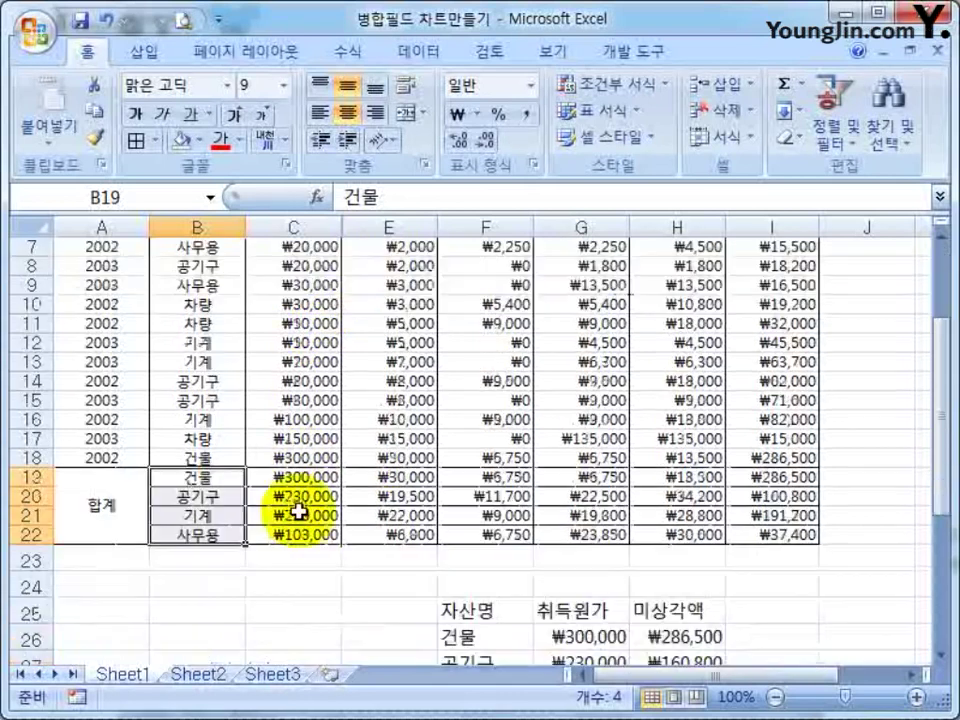
{"action": "left_click_drag", "start_coordinate": [205, 470], "coordinate": [317, 535]}
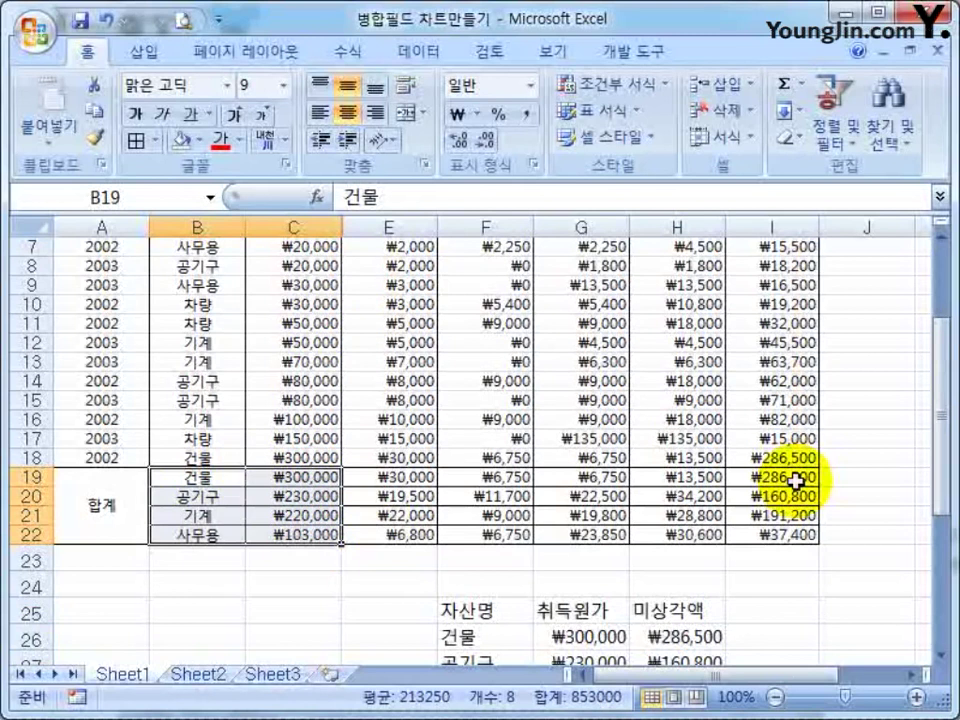
{"action": "left_click_drag", "start_coordinate": [797, 481], "coordinate": [793, 534]}
{"action": "key", "text": "ctrl+c"}
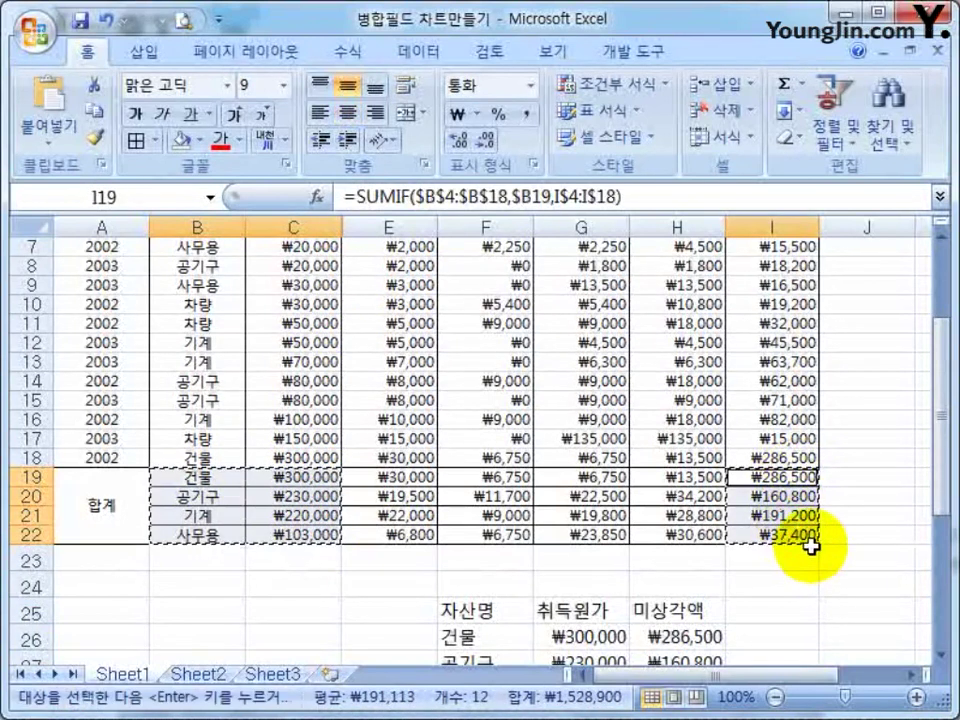
{"action": "scroll", "coordinate": [821, 561], "scroll_direction": "down", "scroll_amount": 2}
{"action": "left_click", "coordinate": [485, 521]}
{"action": "key", "text": "ctrl+v"}
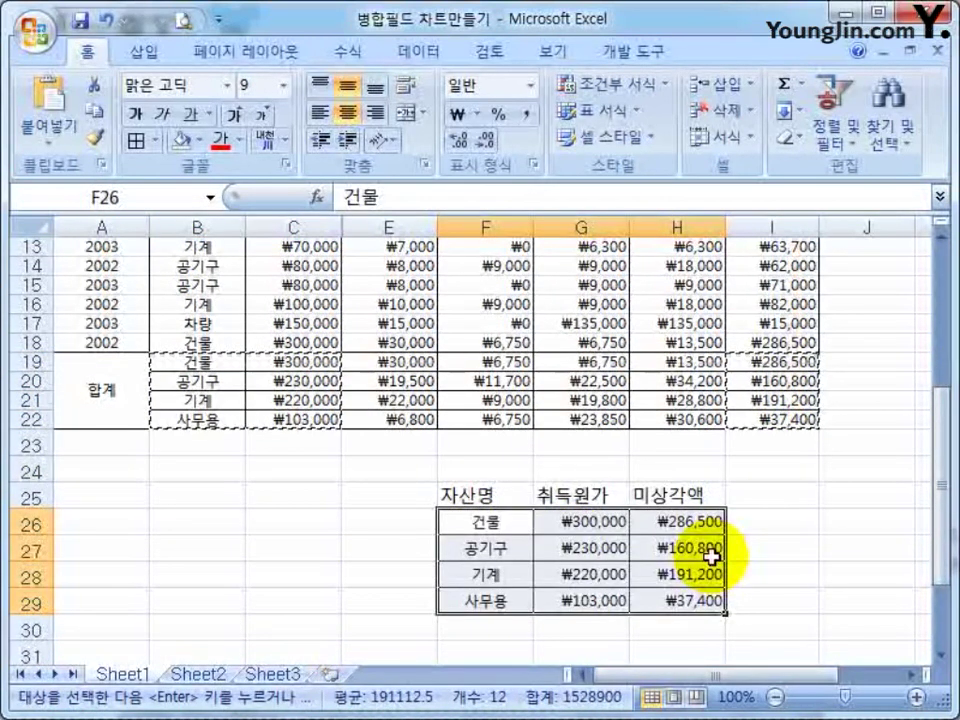
{"action": "left_click", "coordinate": [730, 550]}
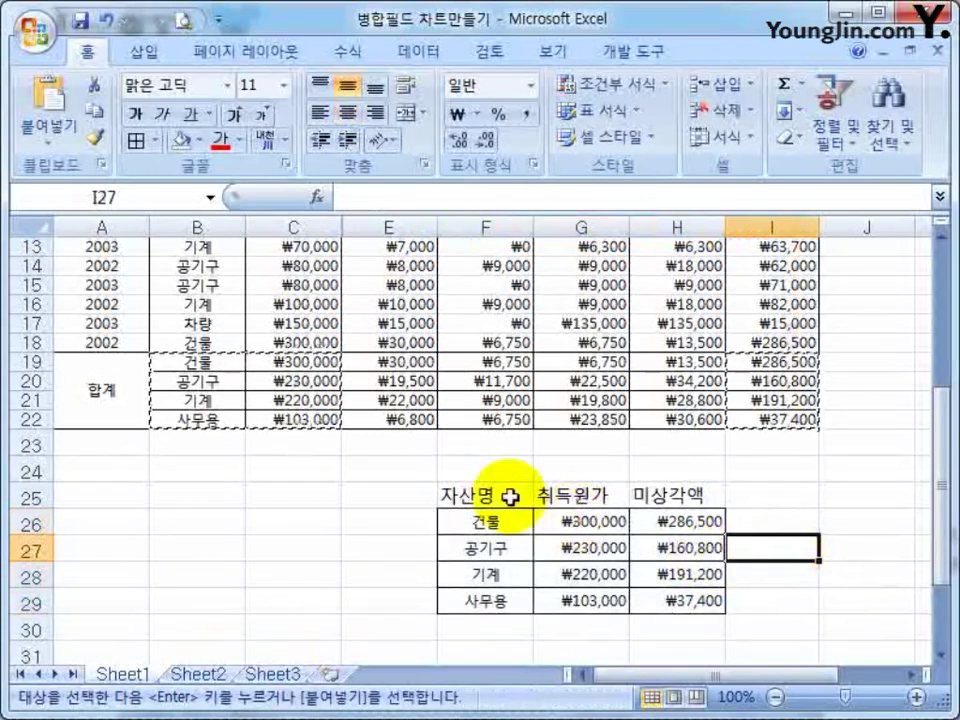
Compare the helper table's headers 자산명, 취득원가 and 미상각액 in row 25 with the merged headers of the main table
{"action": "left_click", "coordinate": [510, 493]}
{"action": "scroll", "coordinate": [232, 294], "scroll_direction": "up", "scroll_amount": 4}
{"action": "left_click", "coordinate": [232, 294]}
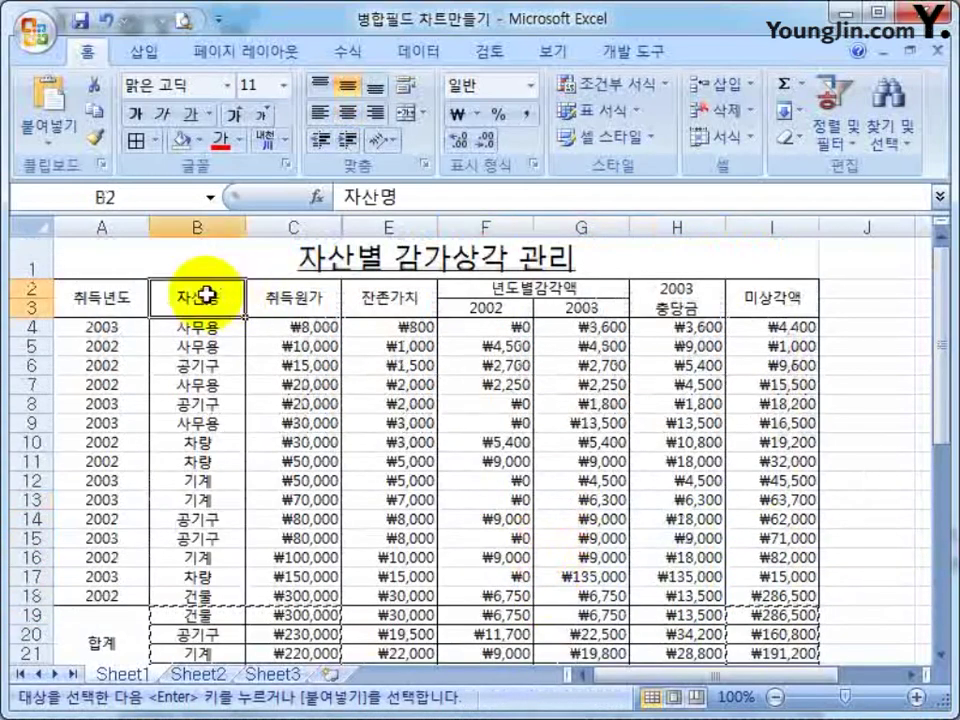
{"action": "scroll", "coordinate": [541, 494], "scroll_direction": "down", "scroll_amount": 5}
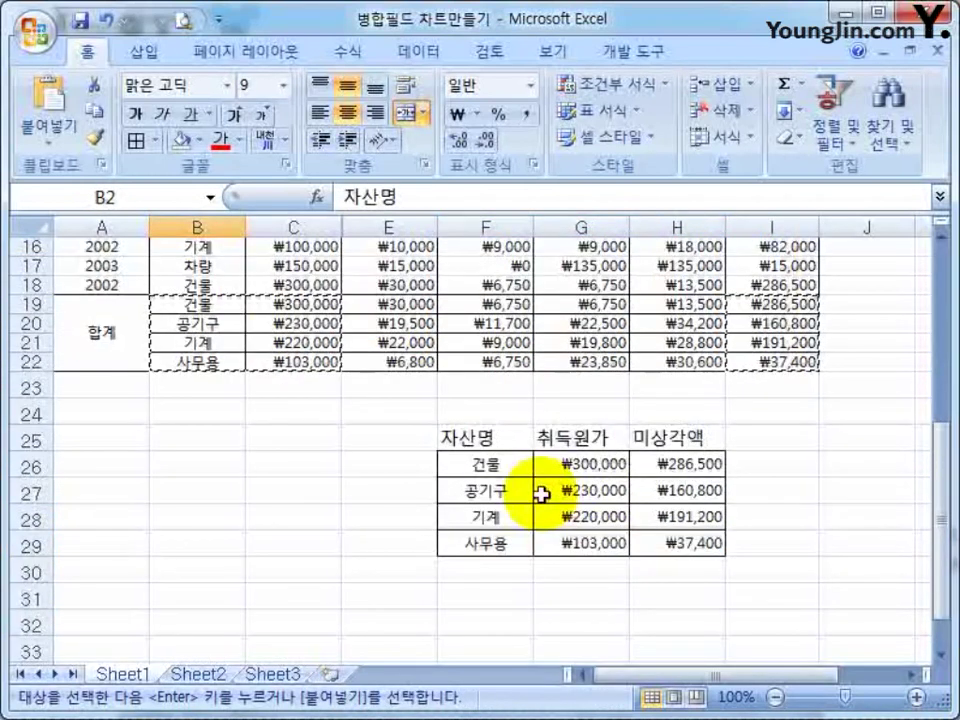
{"action": "left_click", "coordinate": [488, 436]}
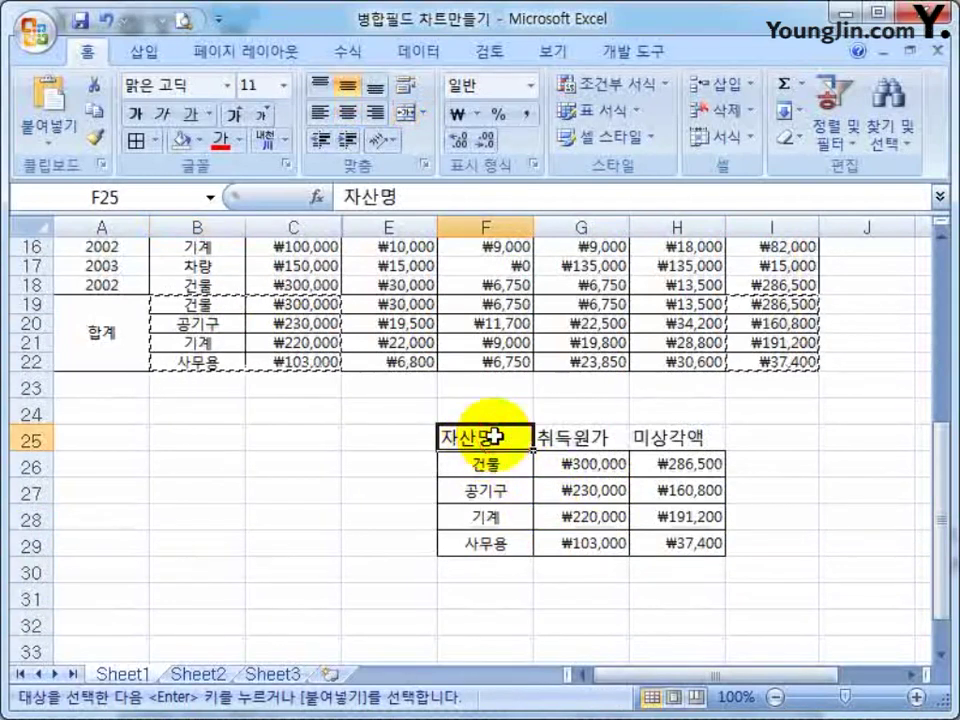
{"action": "key", "text": "Escape"}
{"action": "scroll", "coordinate": [539, 605], "scroll_direction": "down", "scroll_amount": 4}
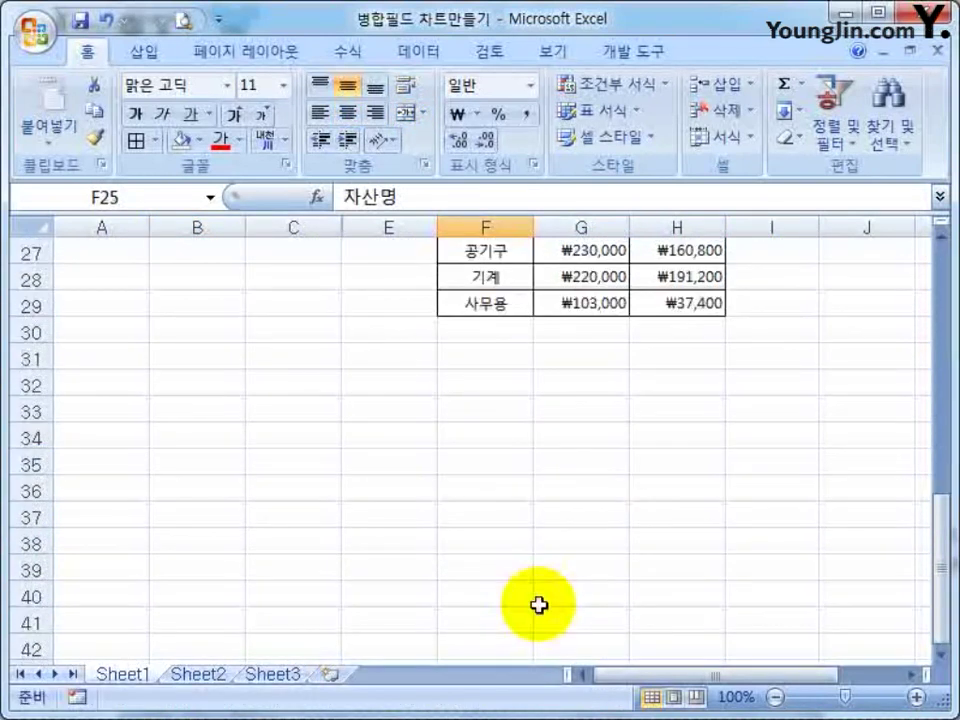
{"action": "scroll", "coordinate": [528, 456], "scroll_direction": "up", "scroll_amount": 2}
{"action": "key", "text": "Right"}
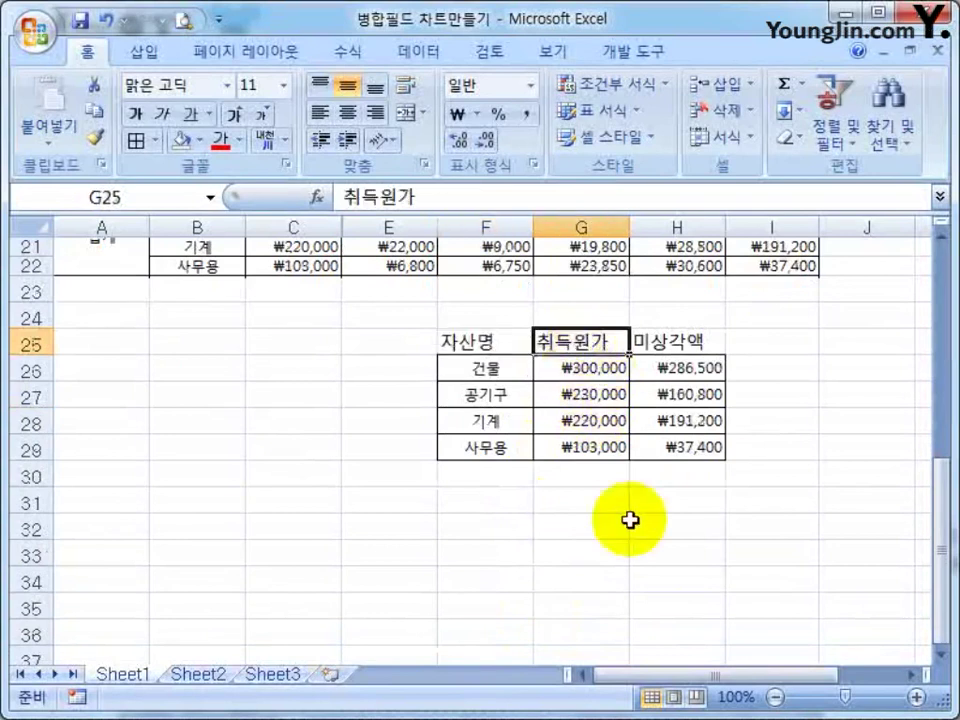
{"action": "scroll", "coordinate": [668, 557], "scroll_direction": "up", "scroll_amount": 7}
Insert a 2-D clustered column chart from the helper table F25:H29
{"action": "scroll", "coordinate": [703, 596], "scroll_direction": "down", "scroll_amount": 4}
{"action": "left_click_drag", "start_coordinate": [488, 494], "coordinate": [680, 600]}
{"action": "left_click", "coordinate": [159, 55]}
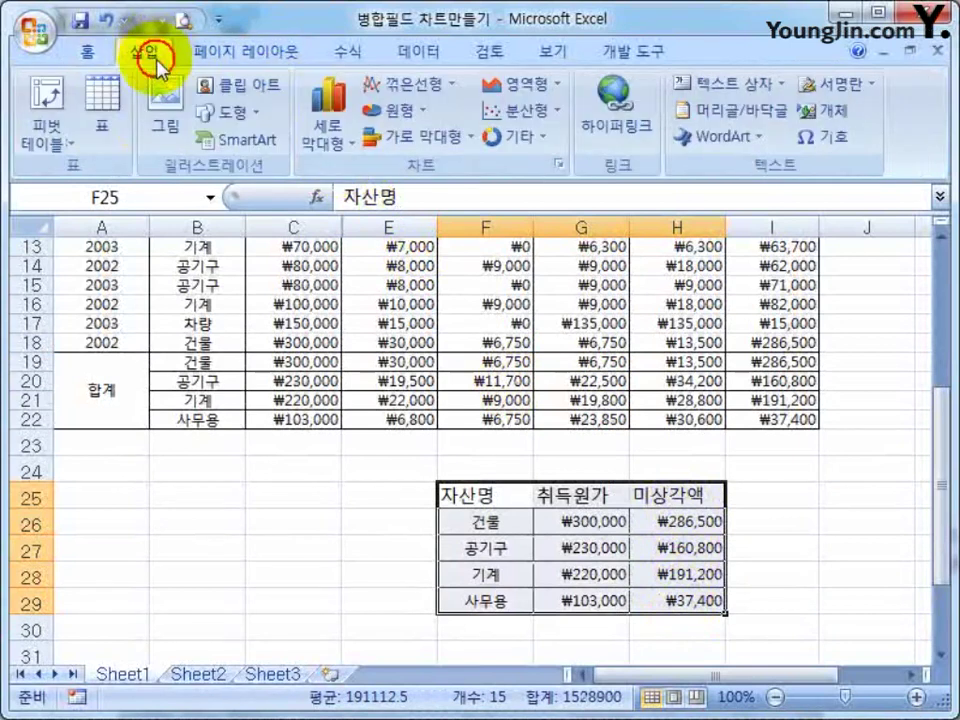
{"action": "left_click", "coordinate": [320, 128]}
{"action": "left_click", "coordinate": [330, 180]}
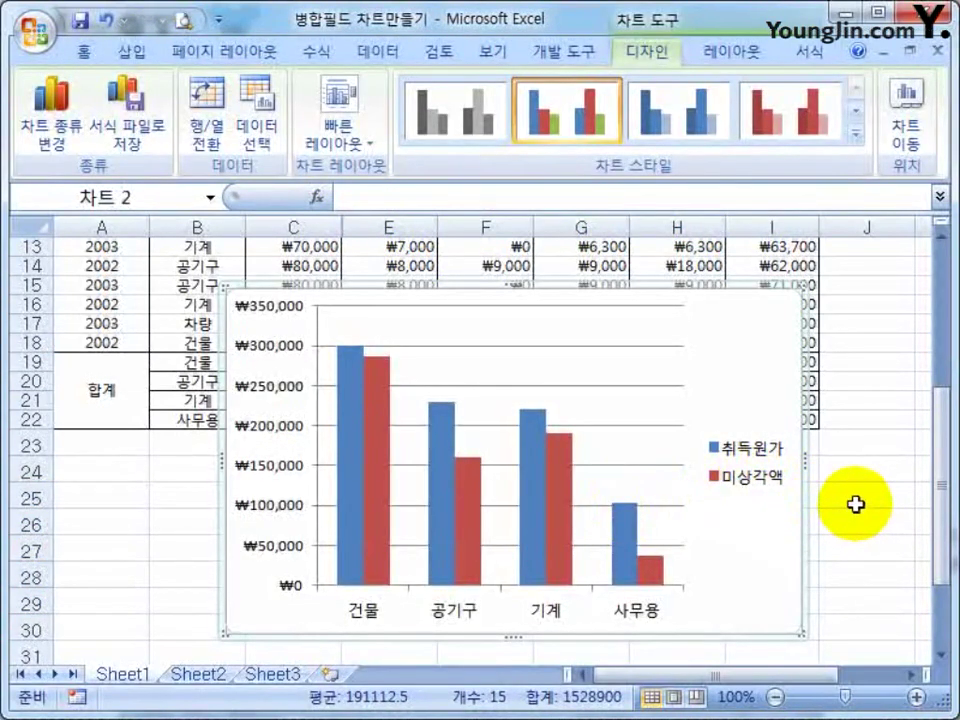
{"action": "left_click", "coordinate": [745, 341]}
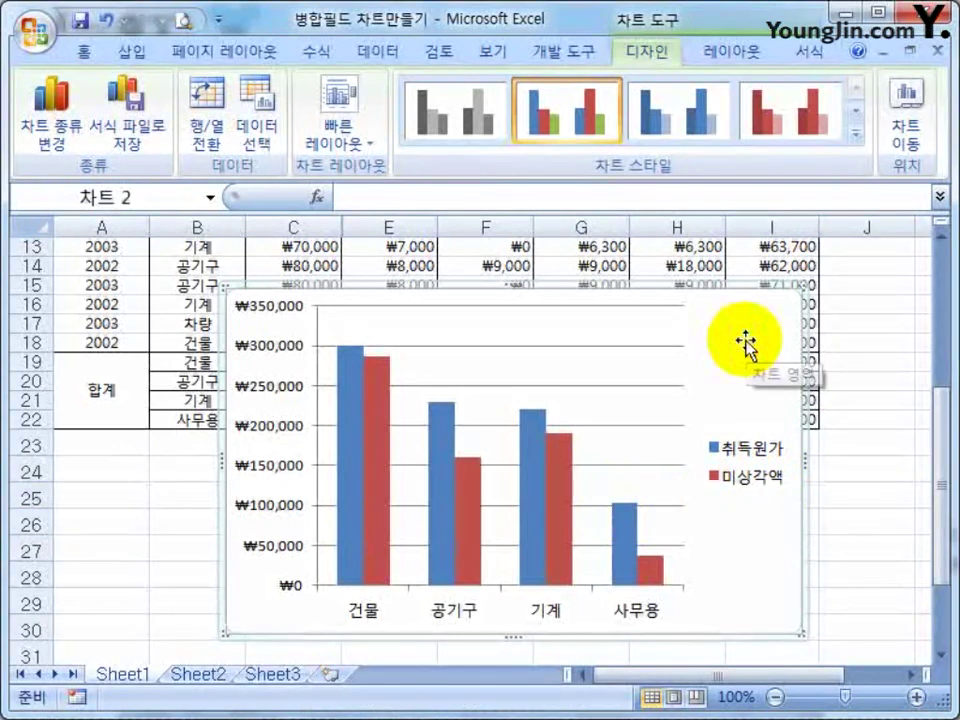
Replace the existing chart with a new 2-D clustered column chart made from the helper table F25:H29
{"action": "key", "text": "Delete"}
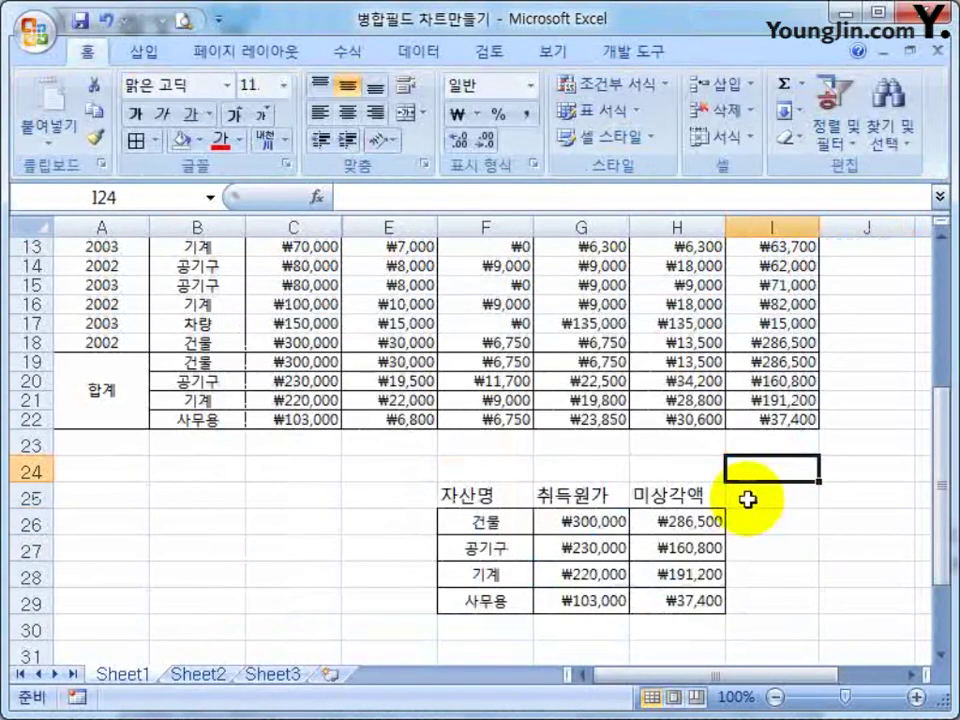
{"action": "left_click_drag", "start_coordinate": [470, 494], "coordinate": [695, 597]}
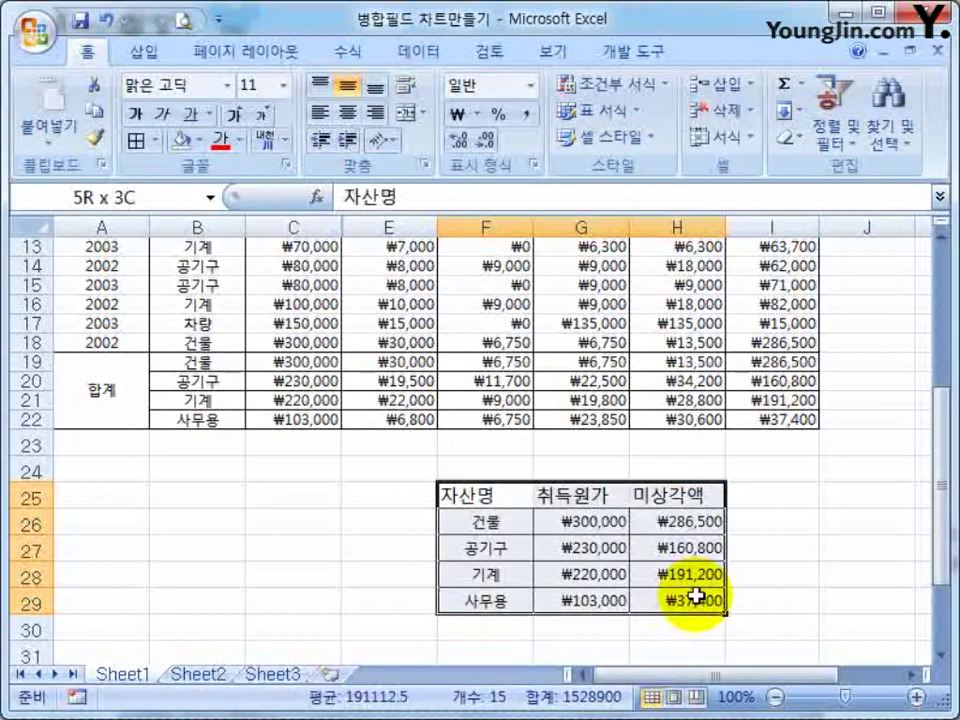
{"action": "left_click", "coordinate": [155, 55]}
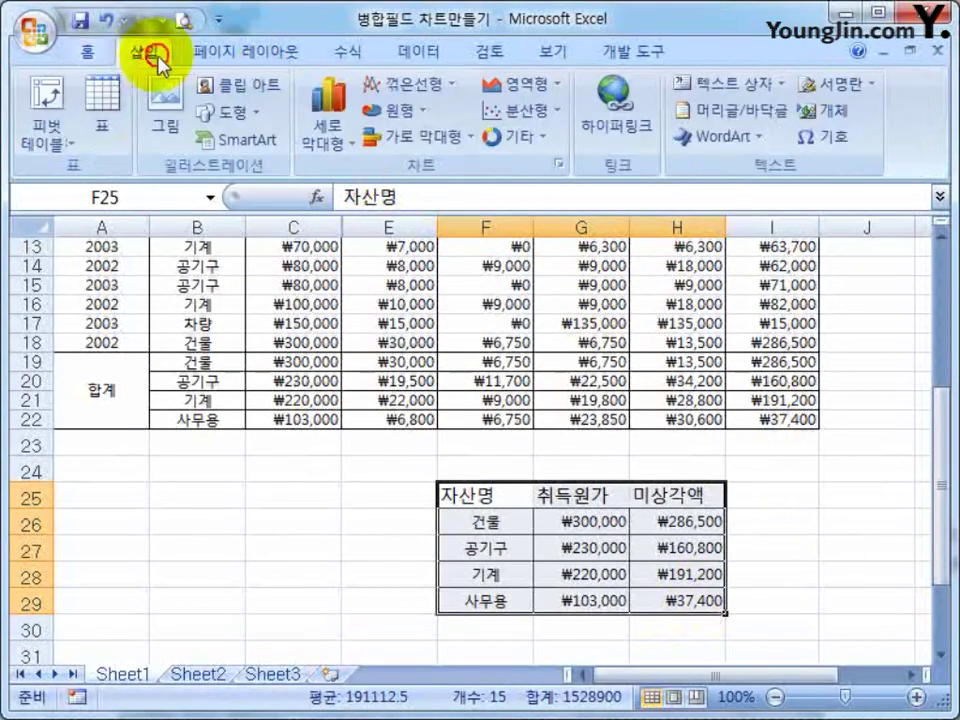
{"action": "left_click", "coordinate": [326, 110]}
{"action": "left_click", "coordinate": [333, 212]}
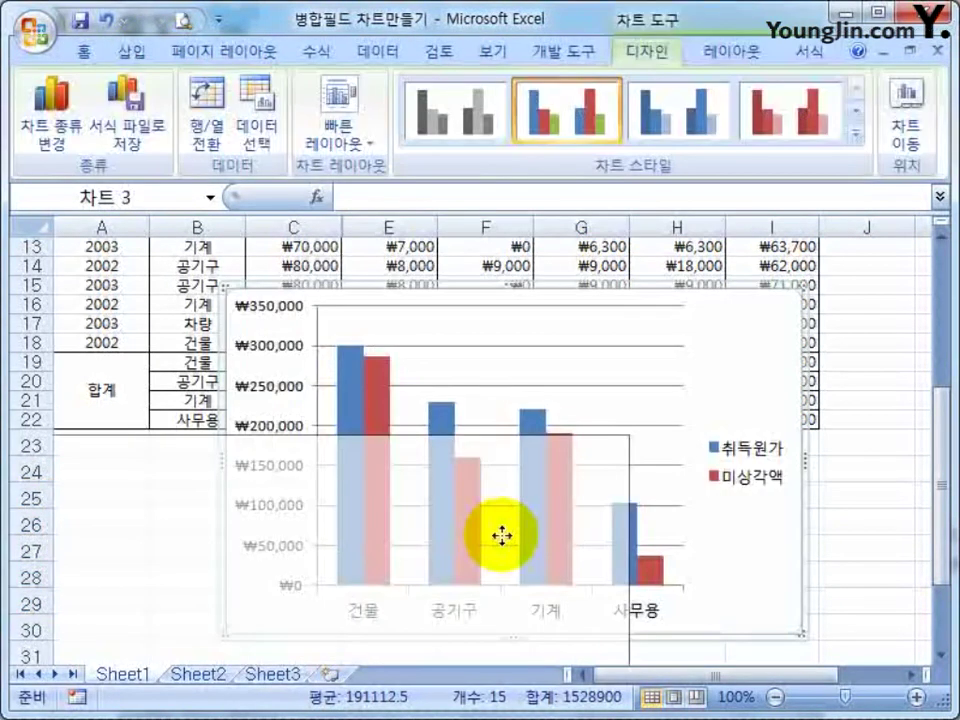
Move the column chart below the main table, starting at A23, and enlarge it to about column I
{"action": "left_click_drag", "start_coordinate": [502, 537], "coordinate": [435, 553]}
{"action": "scroll", "coordinate": [720, 572], "scroll_direction": "down", "scroll_amount": 4}
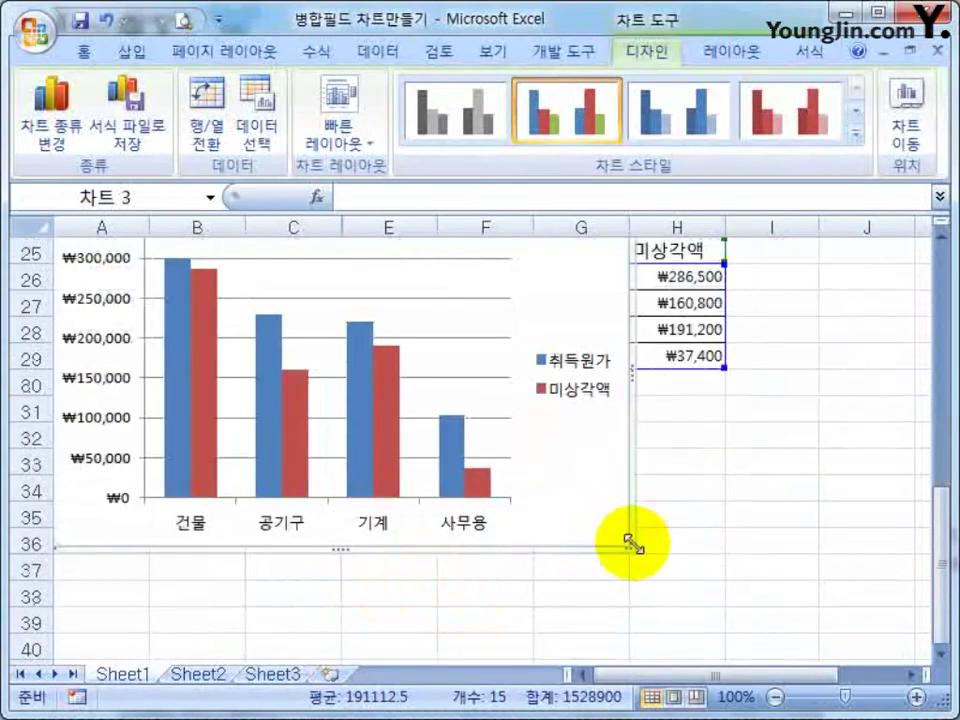
{"action": "left_click_drag", "start_coordinate": [633, 543], "coordinate": [836, 589]}
{"action": "scroll", "coordinate": [836, 589], "scroll_direction": "up", "scroll_amount": 3}
{"action": "left_click", "coordinate": [866, 516]}
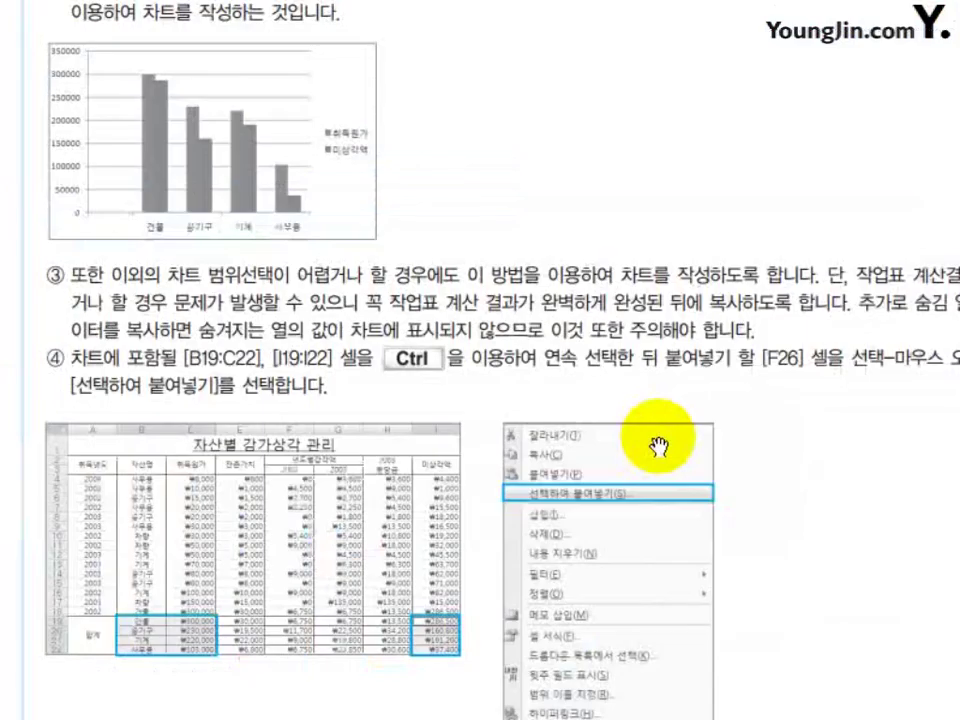
Review the textbook's instructions for pasting B19:C22 and I19:I22 at F26 as values and number formats
{"action": "scroll", "coordinate": [657, 446], "scroll_direction": "down", "scroll_amount": 10}
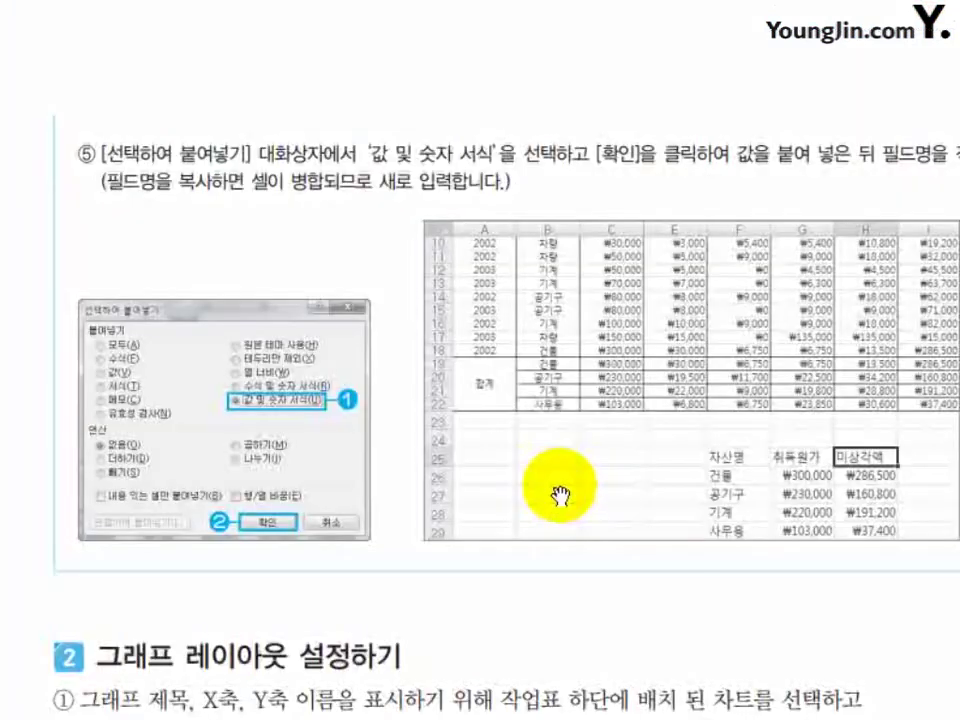
{"action": "scroll", "coordinate": [612, 430], "scroll_direction": "down", "scroll_amount": 2}
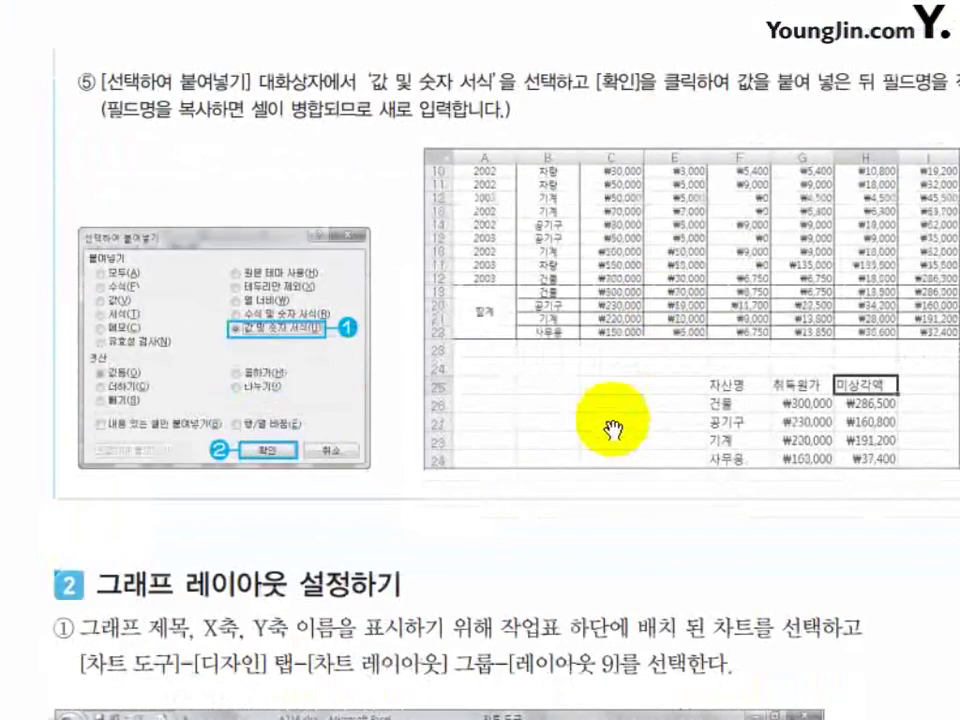
{"action": "scroll", "coordinate": [612, 430], "scroll_direction": "up", "scroll_amount": 4}
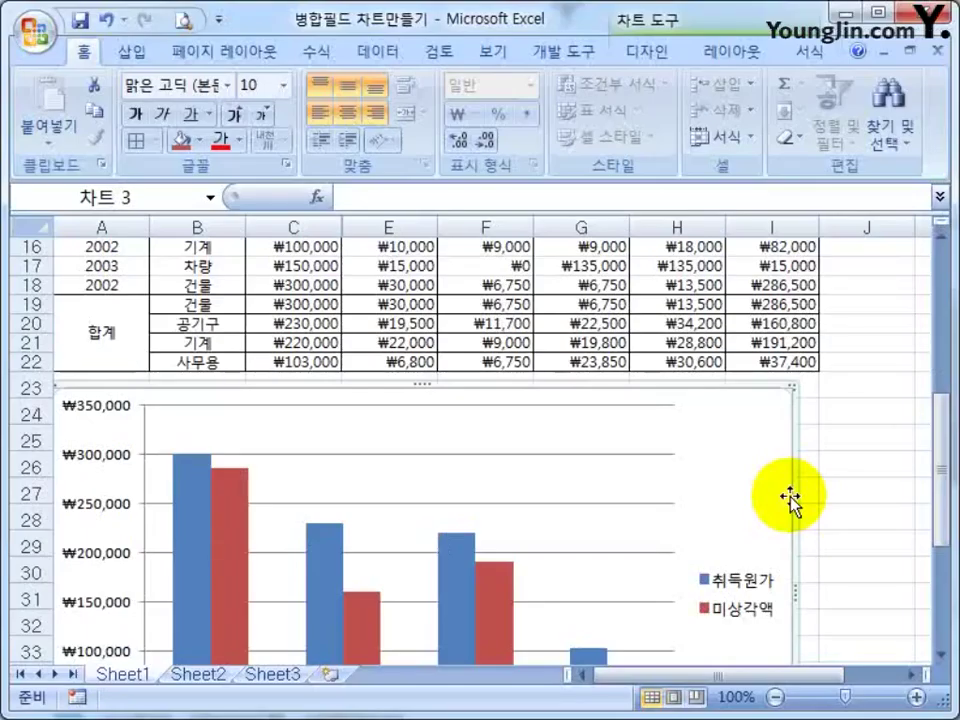
Delete the column chart covering the helper table
{"action": "key", "text": "Delete"}
{"action": "scroll", "coordinate": [741, 521], "scroll_direction": "up", "scroll_amount": 1}
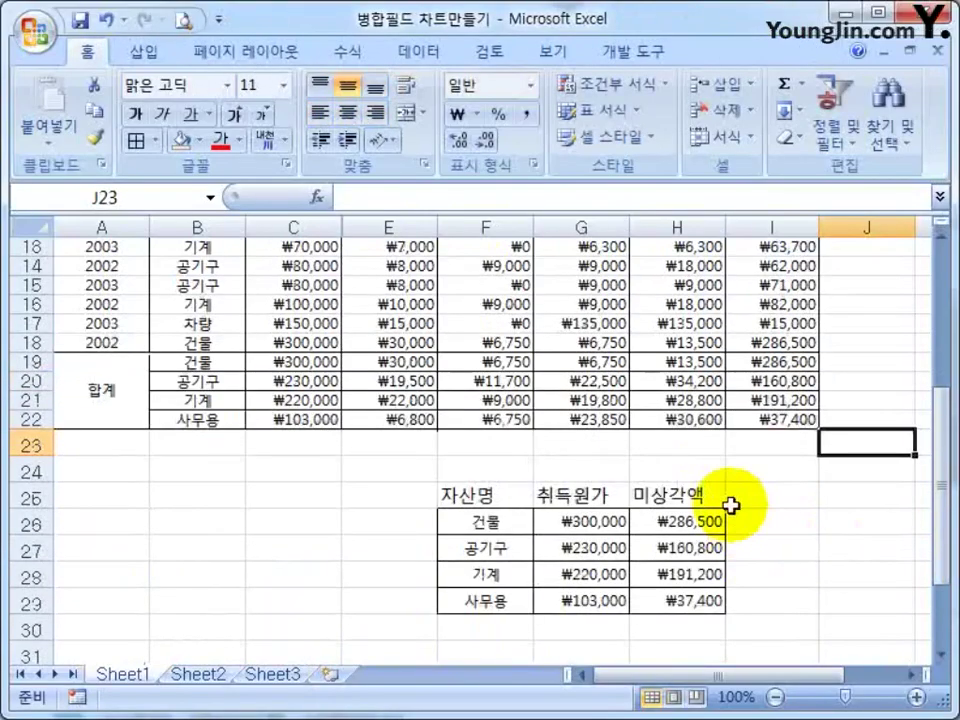
Copy B19:C22 together with I19:I22 and paste them normally over the helper table range F26:H29
{"action": "left_click_drag", "start_coordinate": [163, 366], "coordinate": [300, 420]}
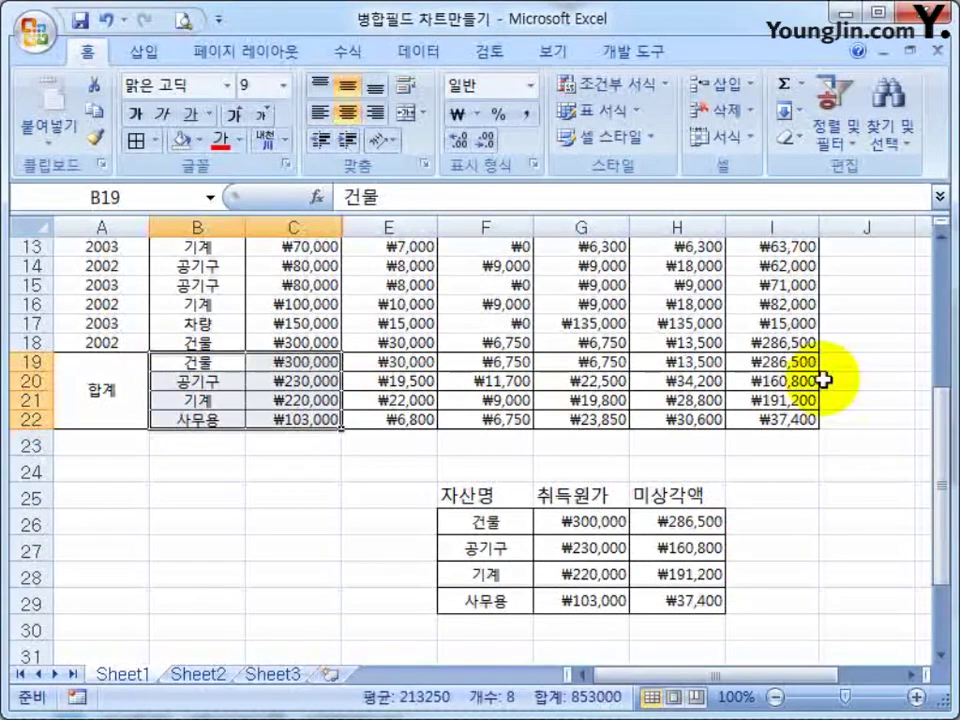
{"action": "left_click_drag", "start_coordinate": [770, 362], "coordinate": [771, 422]}
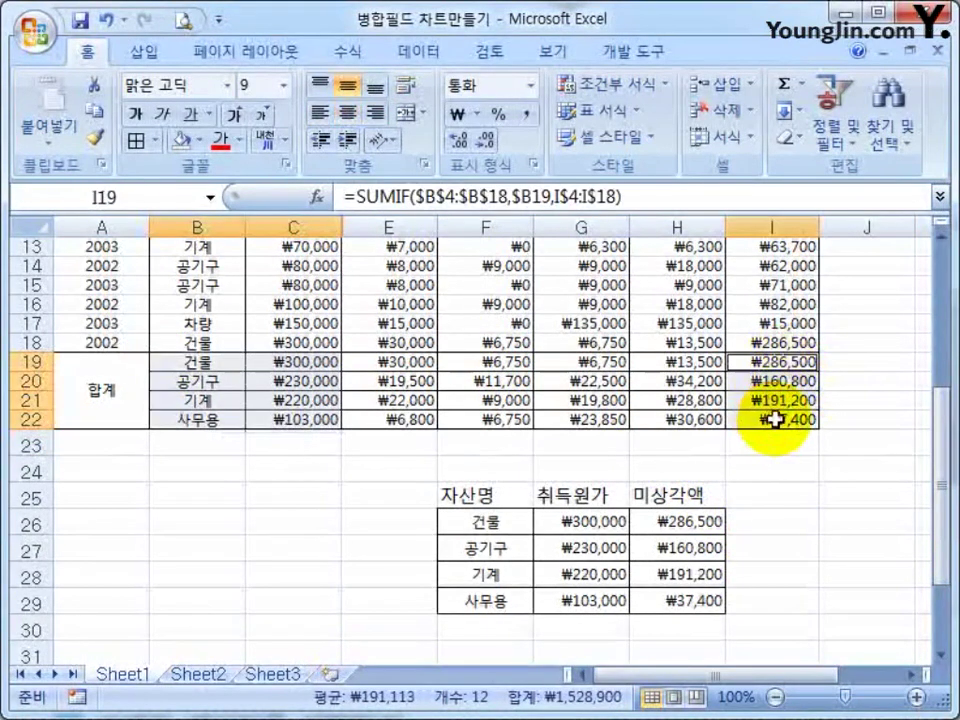
{"action": "key", "text": "ctrl+c"}
{"action": "left_click", "coordinate": [455, 524]}
{"action": "left_click", "coordinate": [718, 600], "text": "shift"}
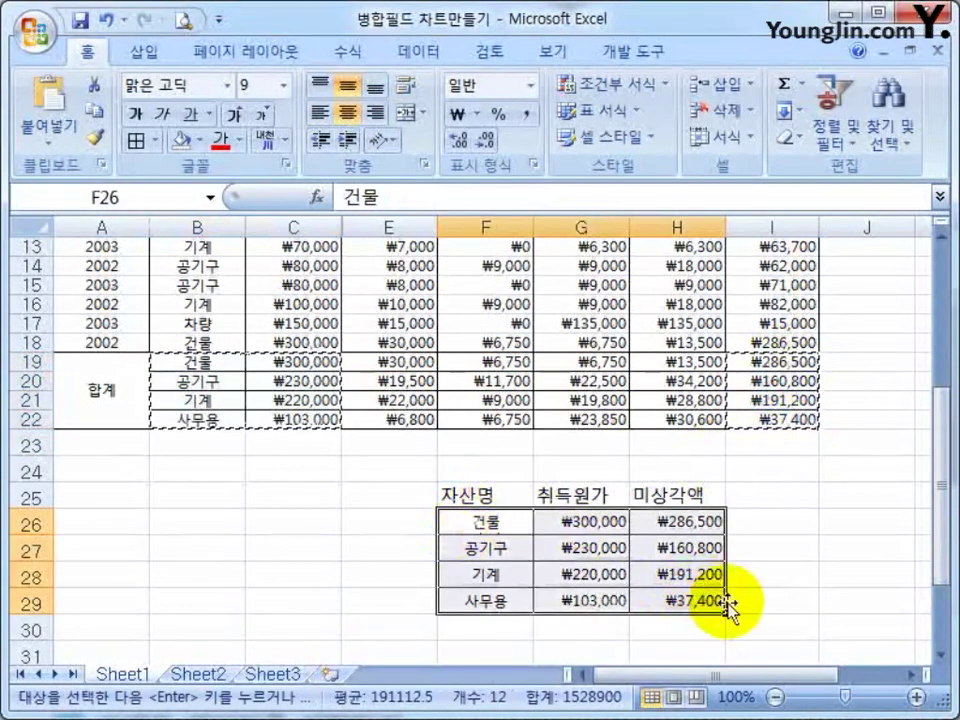
{"action": "key", "text": "Return"}
{"action": "left_click", "coordinate": [781, 497]}
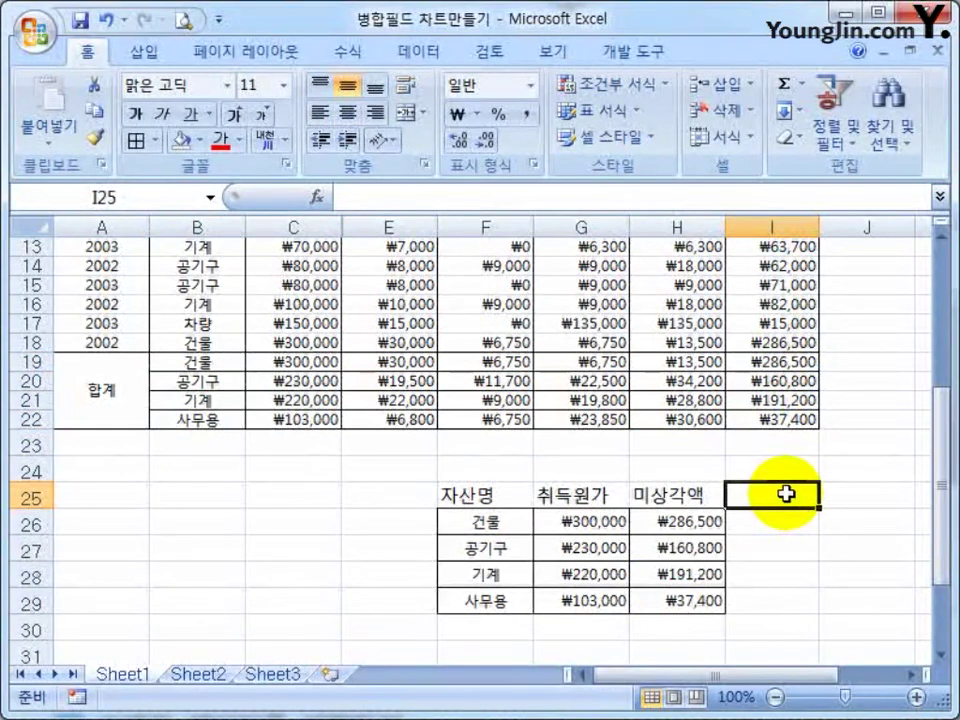
Check whether the total-row cells C20, I19, I20 and I21 hold typed values or formulas
{"action": "left_click", "coordinate": [280, 380]}
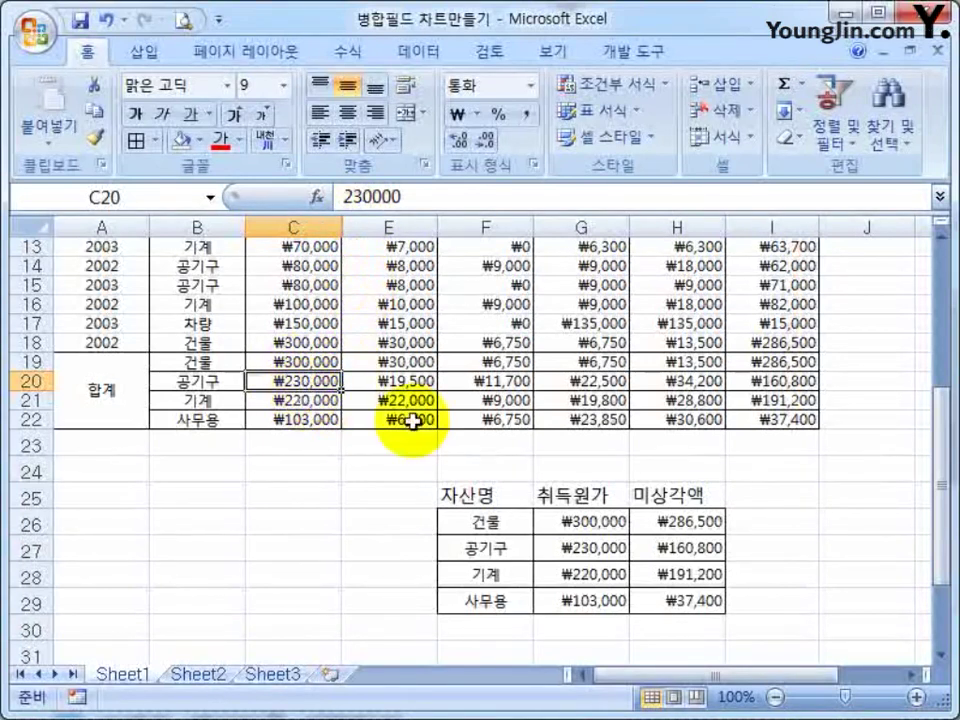
{"action": "left_click", "coordinate": [764, 386]}
{"action": "left_click", "coordinate": [788, 364]}
{"action": "left_click", "coordinate": [797, 399]}
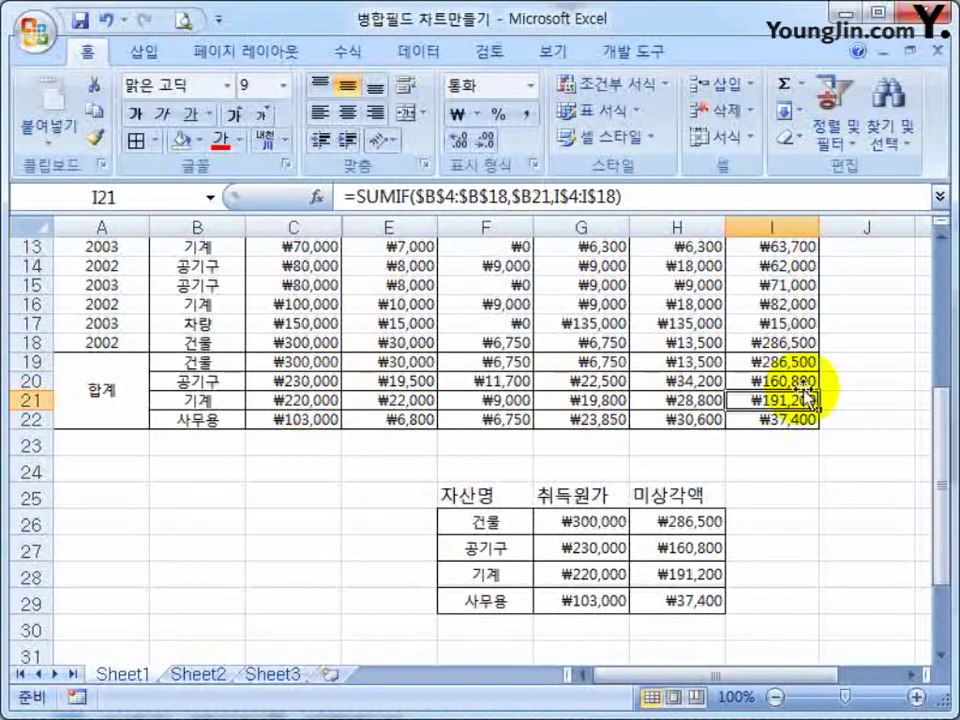
{"action": "left_click", "coordinate": [812, 496]}
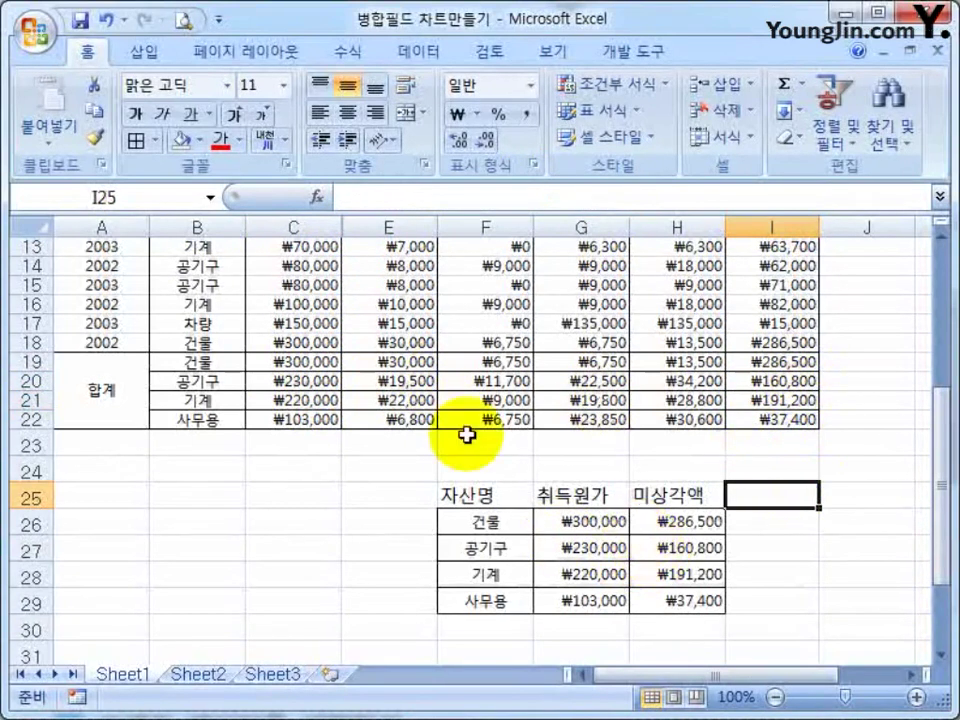
Copy B19:C22 and I19:I22, then paste them at F26 with Paste Special's values and number formats option
{"action": "left_click_drag", "start_coordinate": [200, 362], "coordinate": [344, 420]}
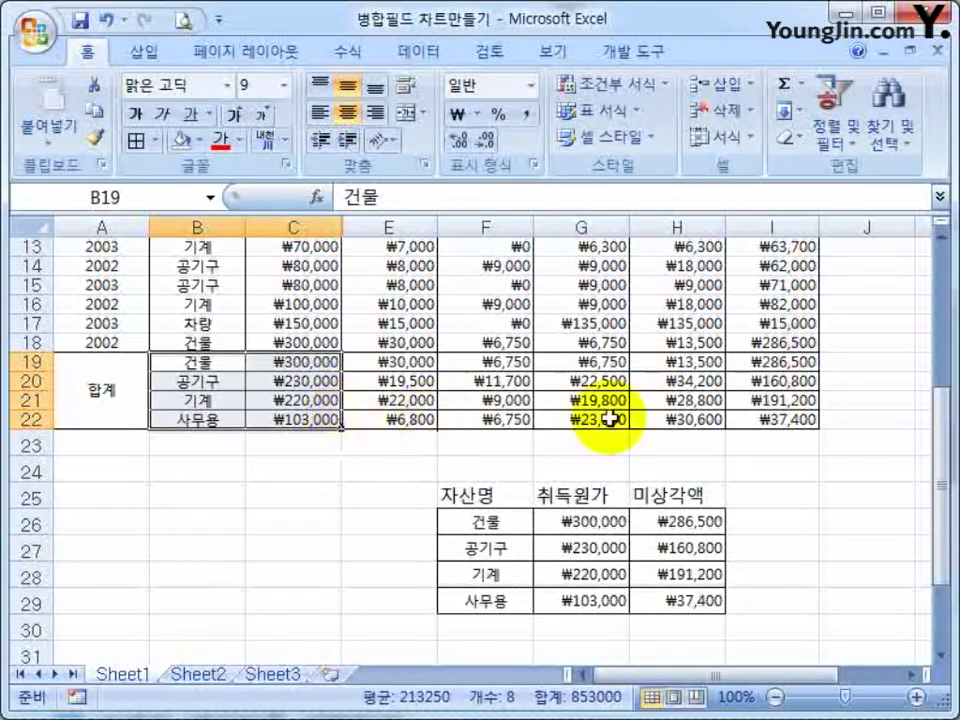
{"action": "left_click_drag", "start_coordinate": [768, 362], "coordinate": [771, 418]}
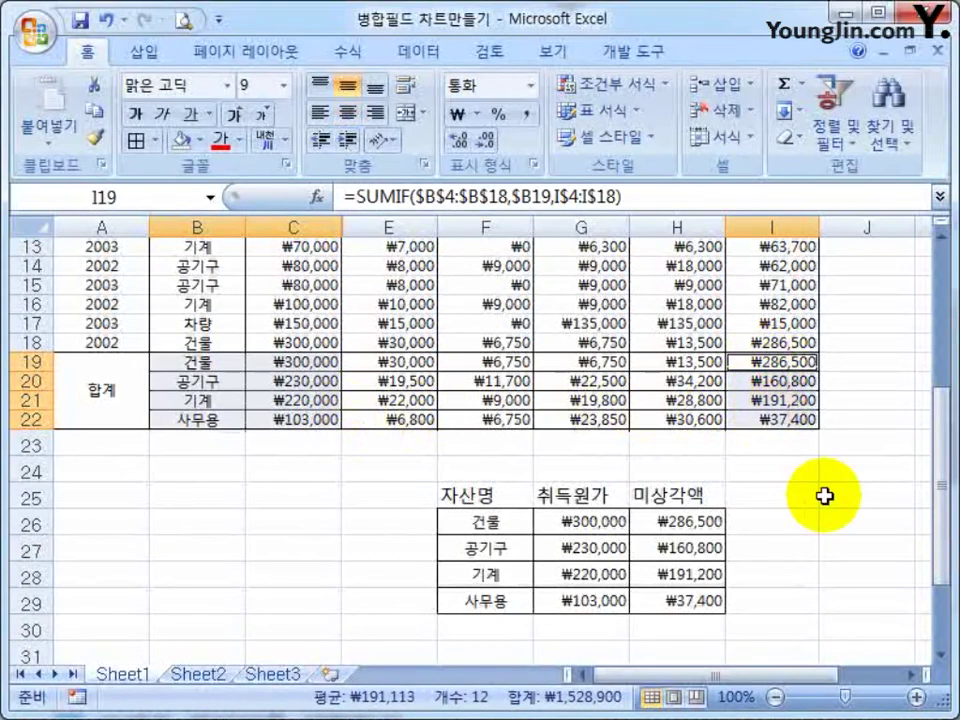
{"action": "key", "text": "ctrl+c"}
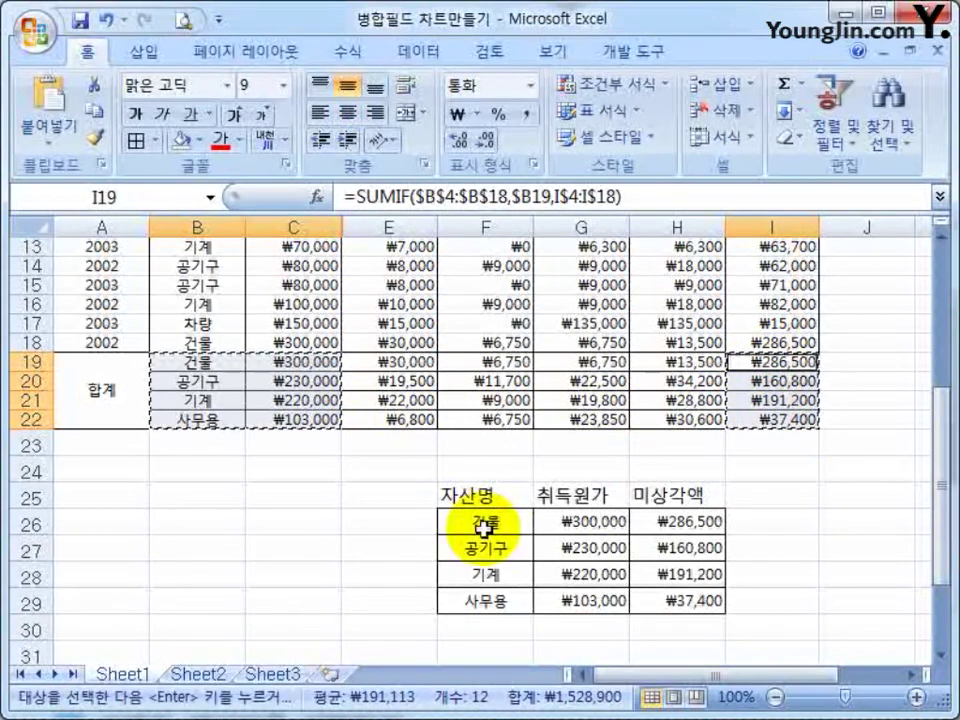
{"action": "left_click", "coordinate": [474, 521]}
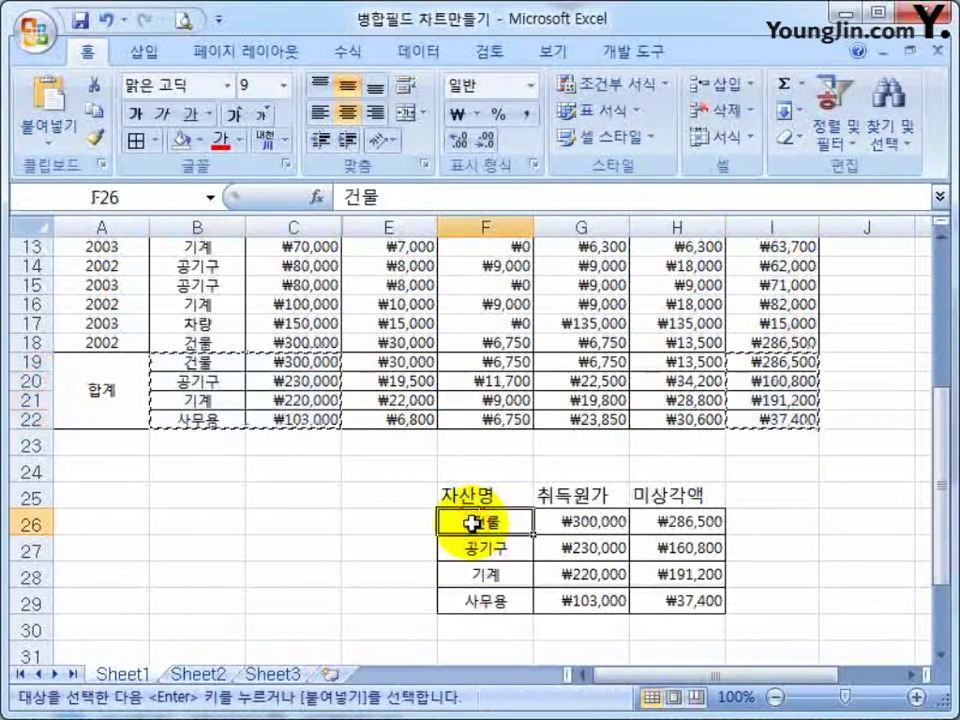
{"action": "right_click", "coordinate": [474, 521]}
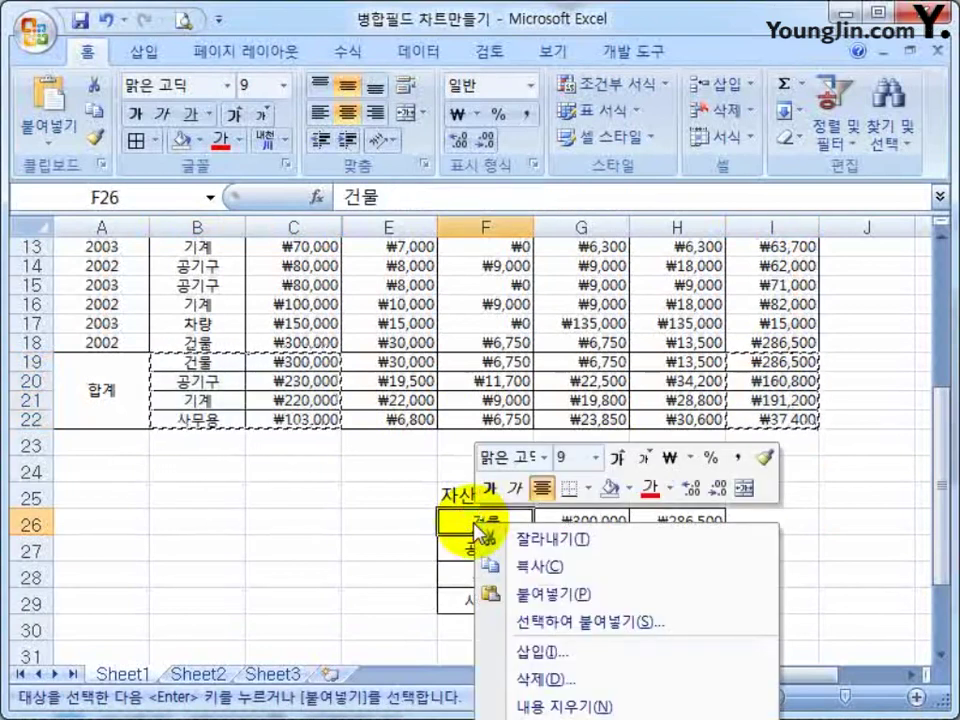
{"action": "left_click", "coordinate": [573, 625]}
{"action": "left_click_drag", "start_coordinate": [497, 425], "coordinate": [452, 260]}
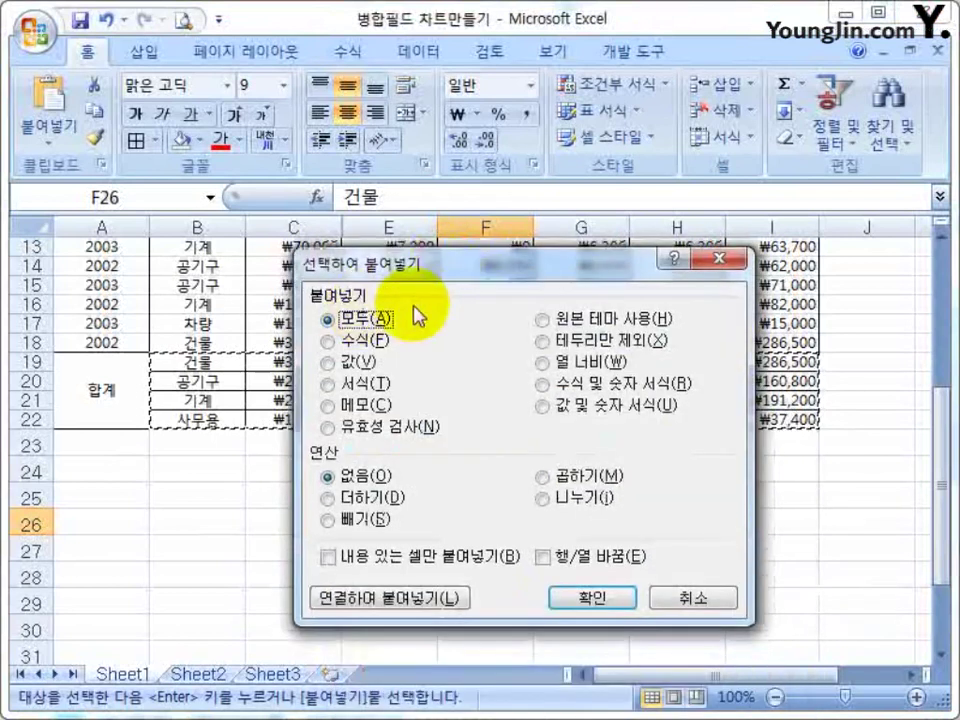
{"action": "left_click", "coordinate": [549, 413]}
{"action": "left_click", "coordinate": [592, 598]}
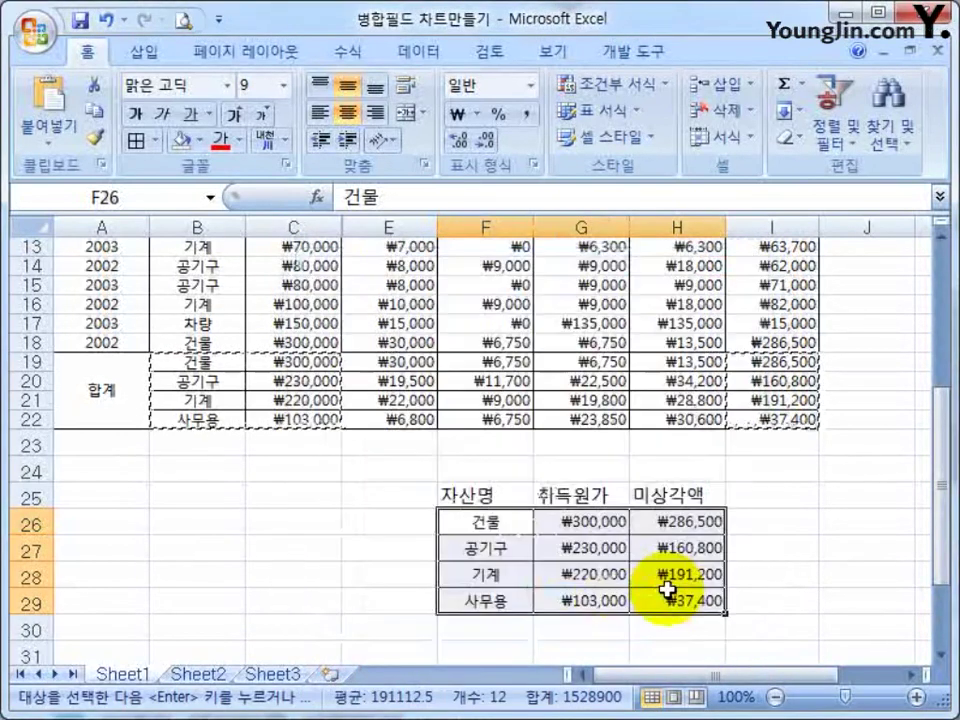
{"action": "key", "text": "Escape"}
{"action": "left_click", "coordinate": [757, 566]}
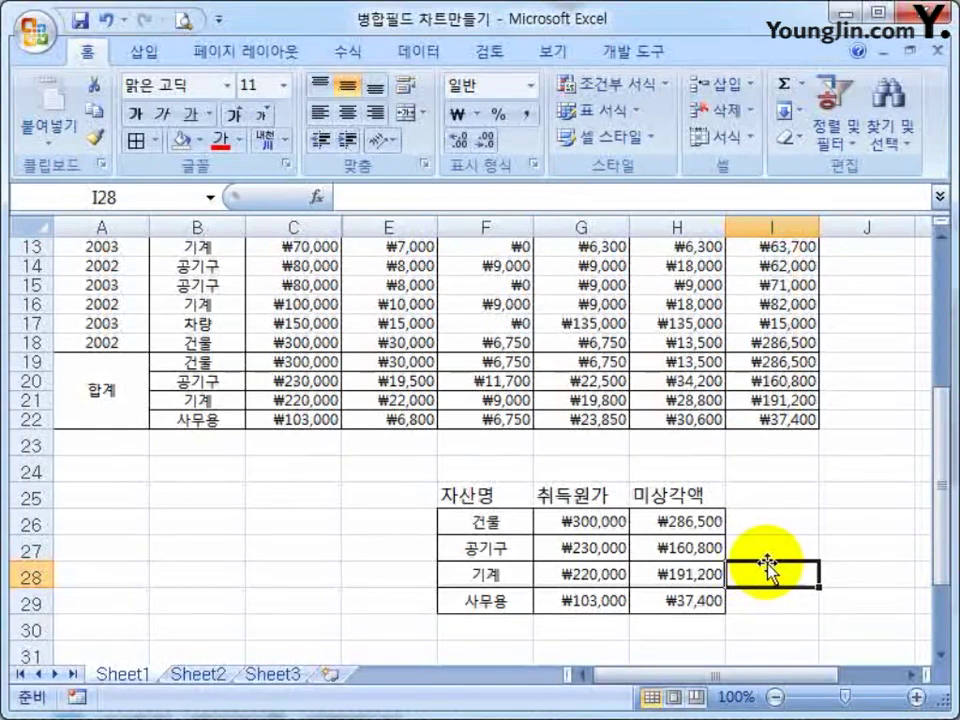
Clear the contents of the helper table's data cells F26:H29
{"action": "key", "text": "Up"}
{"action": "key", "text": "Up"}
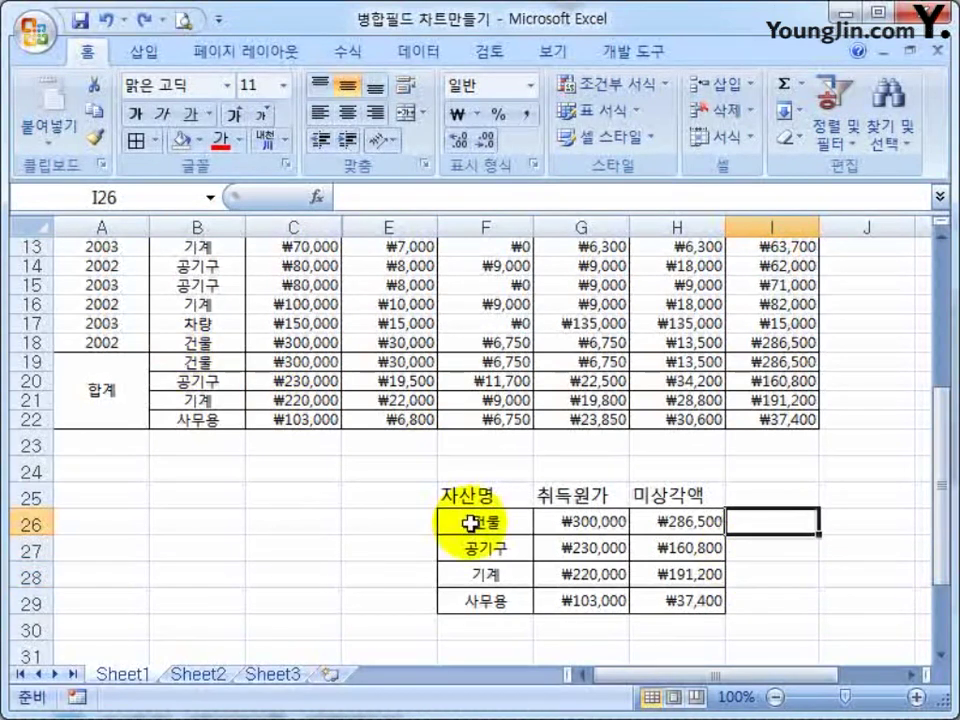
{"action": "left_click_drag", "start_coordinate": [470, 521], "coordinate": [690, 600]}
{"action": "key", "text": "Delete"}
{"action": "left_click", "coordinate": [790, 570]}
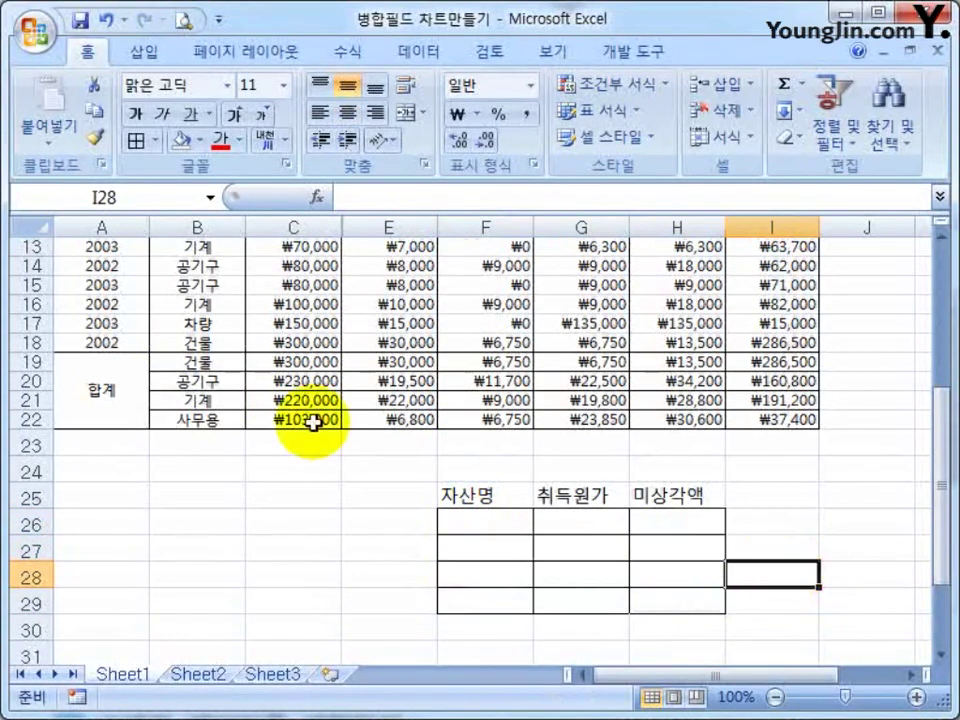
Fill the empty helper table from F26 with the copied B19:C22 and I19:I22 totals, pasting only values and number formats
{"action": "left_click_drag", "start_coordinate": [198, 362], "coordinate": [300, 420]}
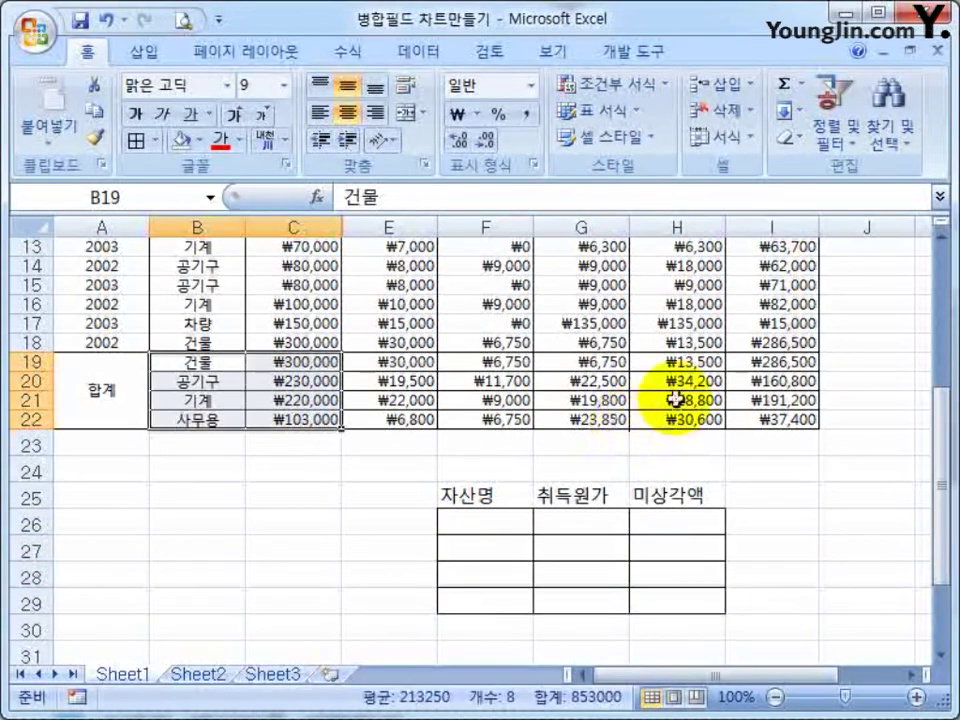
{"action": "left_click_drag", "start_coordinate": [761, 361], "coordinate": [771, 420]}
{"action": "key", "text": "ctrl+c"}
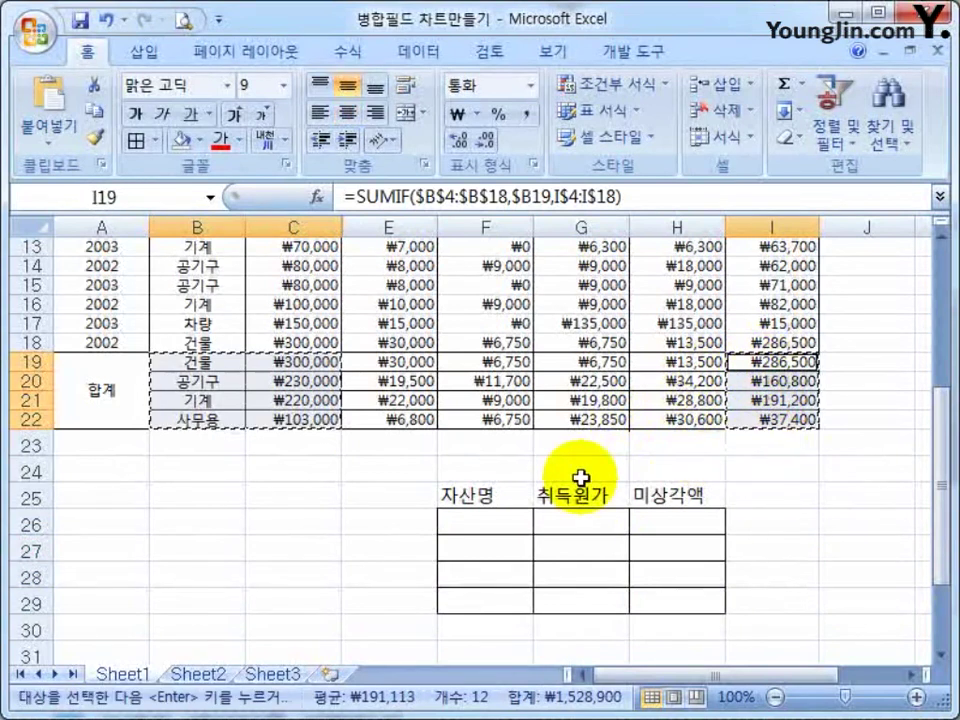
{"action": "right_click", "coordinate": [487, 518]}
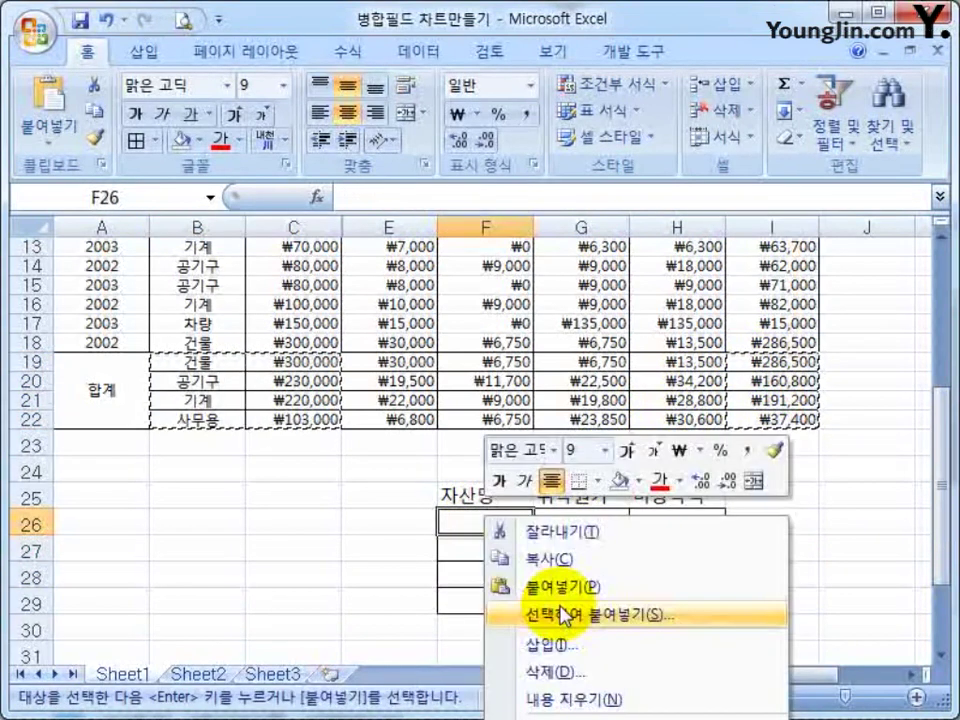
{"action": "left_click", "coordinate": [565, 615]}
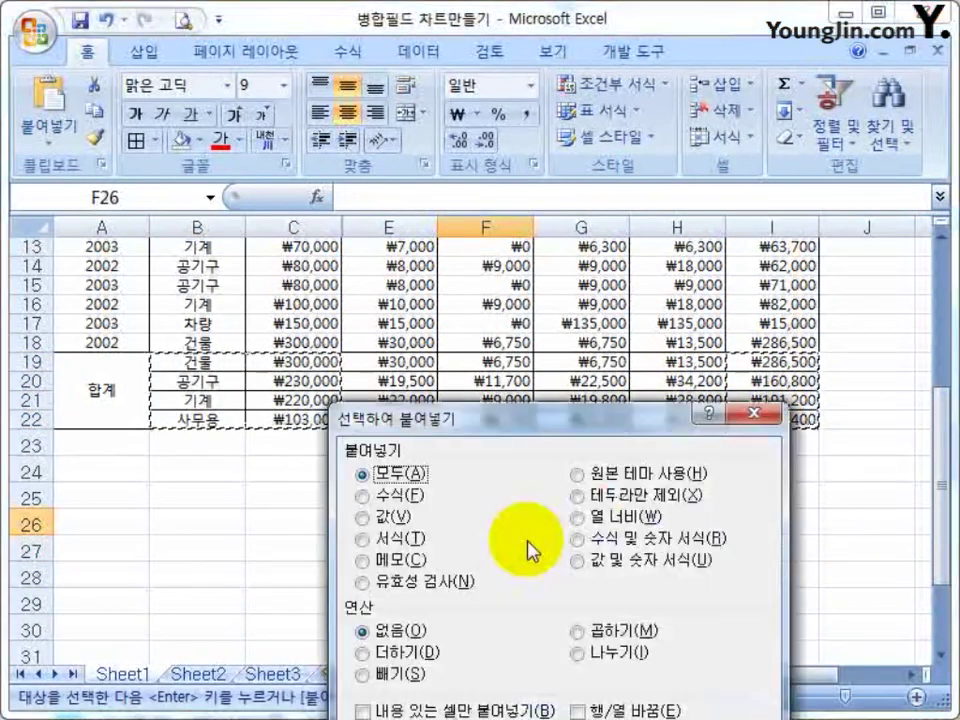
{"action": "left_click", "coordinate": [582, 562]}
{"action": "key", "text": "Return"}
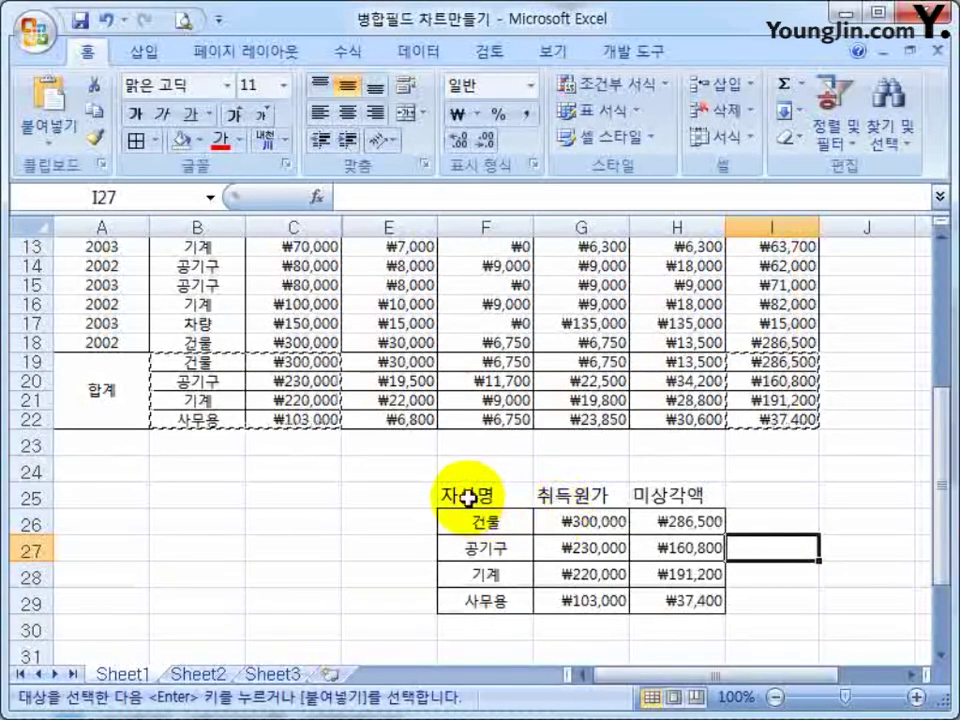
Compare the helper table's headers in F25:H25 with the main table's merged header in I2, and end the copy mode
{"action": "left_click_drag", "start_coordinate": [467, 497], "coordinate": [677, 501]}
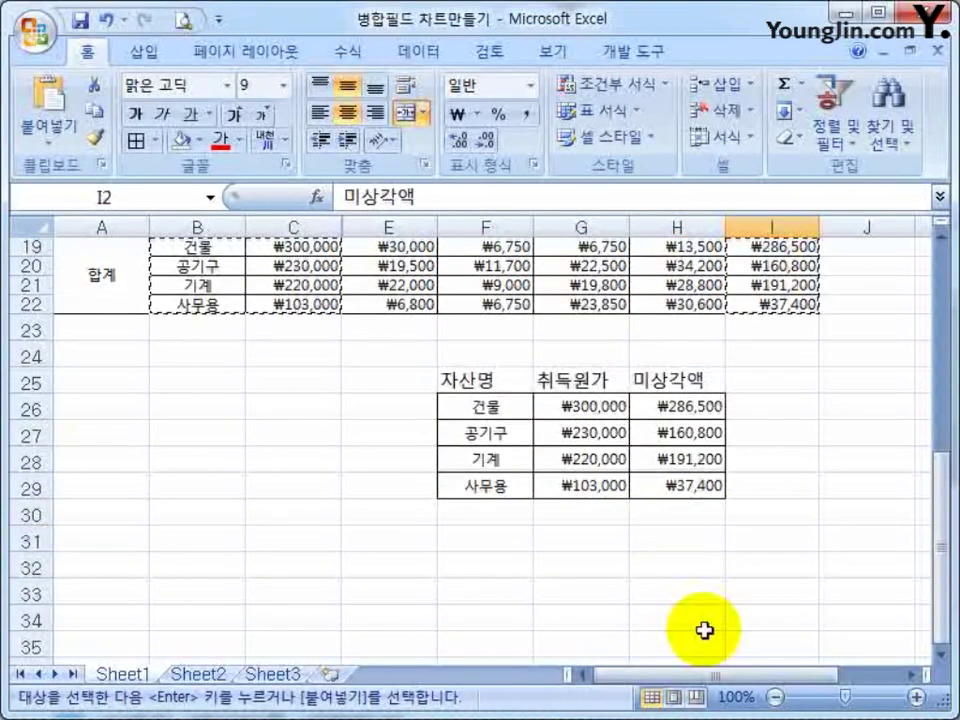
{"action": "left_click", "coordinate": [487, 378]}
{"action": "left_click", "coordinate": [600, 378]}
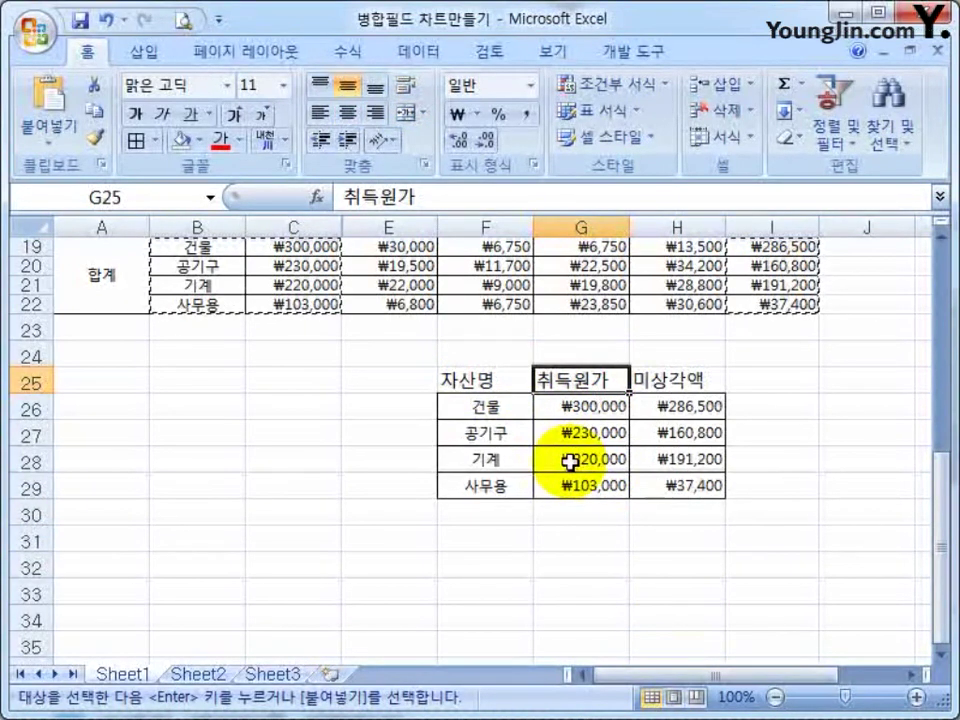
{"action": "key", "text": "Escape"}
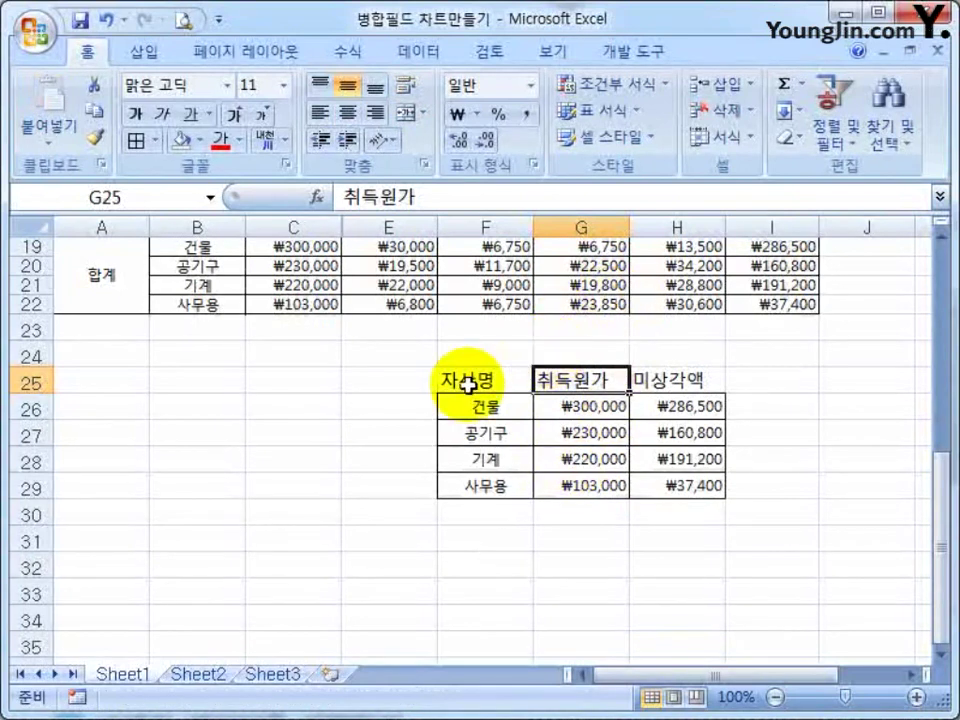
Insert a clustered column chart from the helper table F25:H29 and deselect it
{"action": "left_click_drag", "start_coordinate": [467, 383], "coordinate": [680, 487]}
{"action": "left_click", "coordinate": [143, 51]}
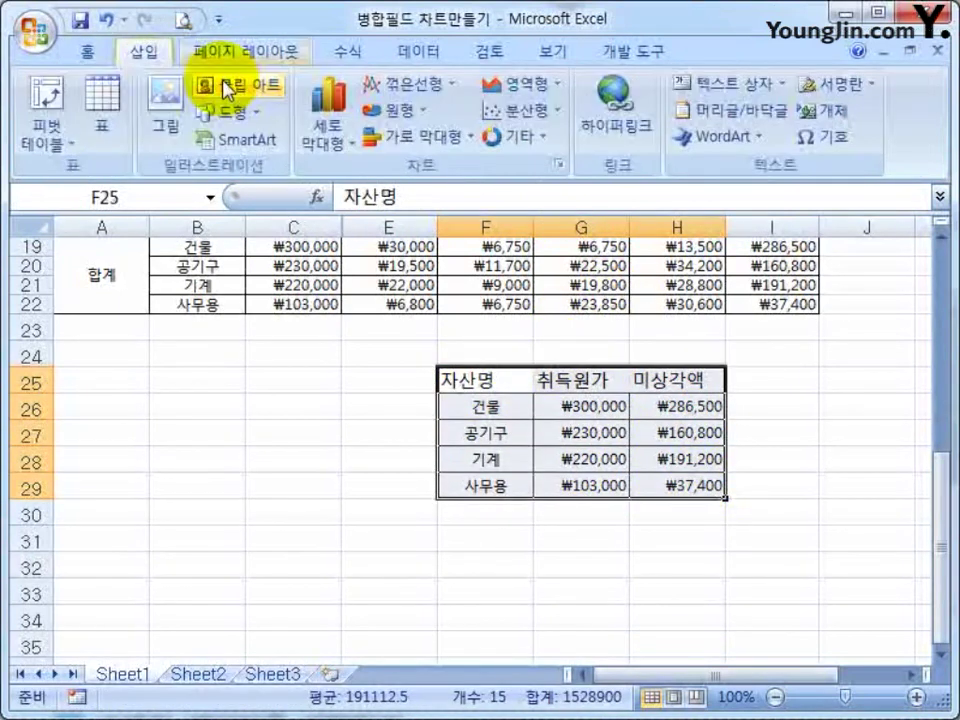
{"action": "left_click", "coordinate": [330, 120]}
{"action": "left_click", "coordinate": [334, 214]}
{"action": "left_click", "coordinate": [886, 436]}
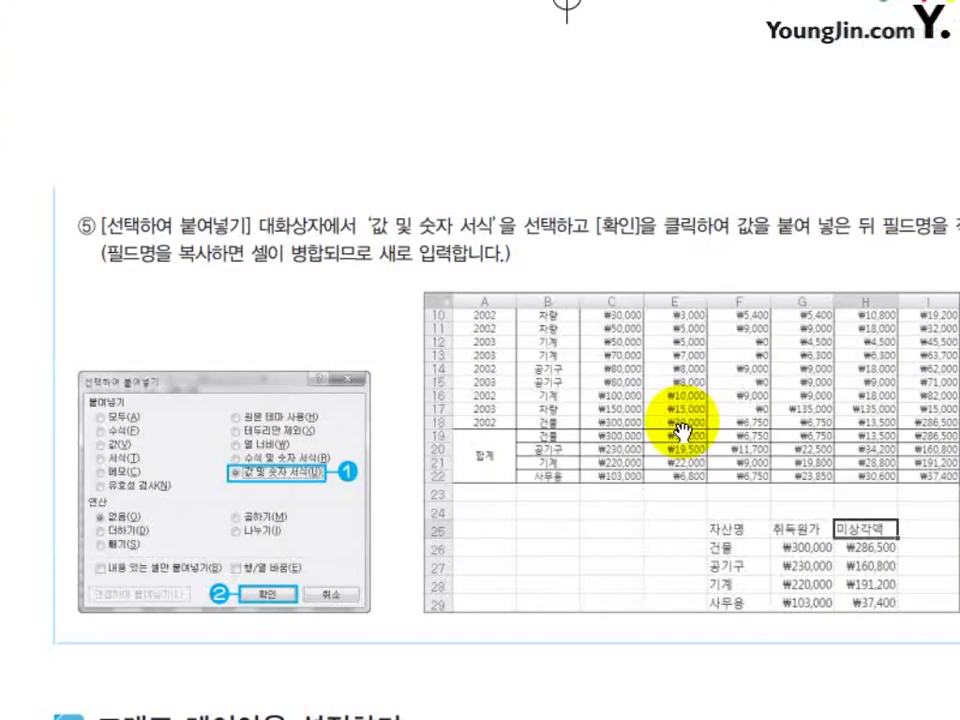
Read the textbook sections on chart layout and titles, changing a series to a line with markers, and adding data labels
{"action": "scroll", "coordinate": [681, 440], "scroll_direction": "down", "scroll_amount": 5}
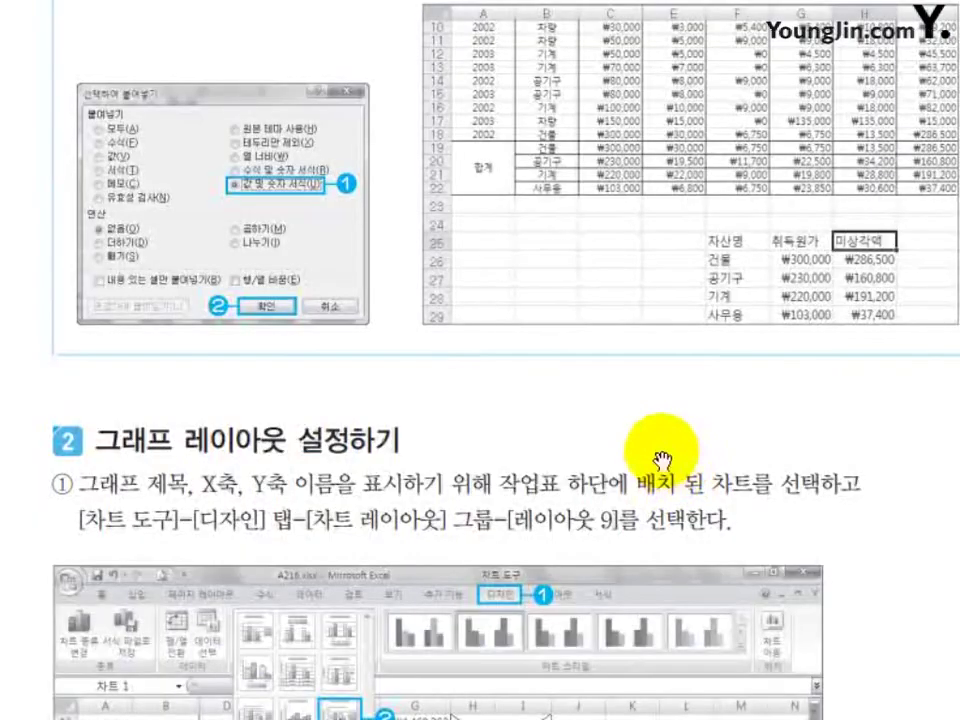
{"action": "scroll", "coordinate": [640, 445], "scroll_direction": "down", "scroll_amount": 6}
{"action": "scroll", "coordinate": [625, 437], "scroll_direction": "down", "scroll_amount": 1}
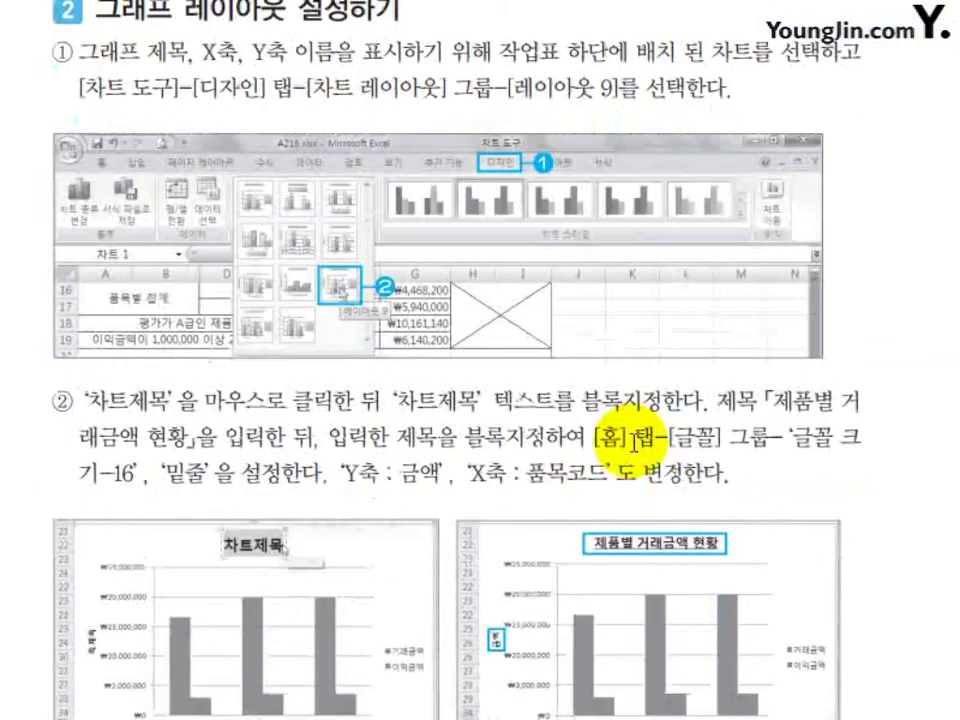
{"action": "scroll", "coordinate": [669, 476], "scroll_direction": "down", "scroll_amount": 5}
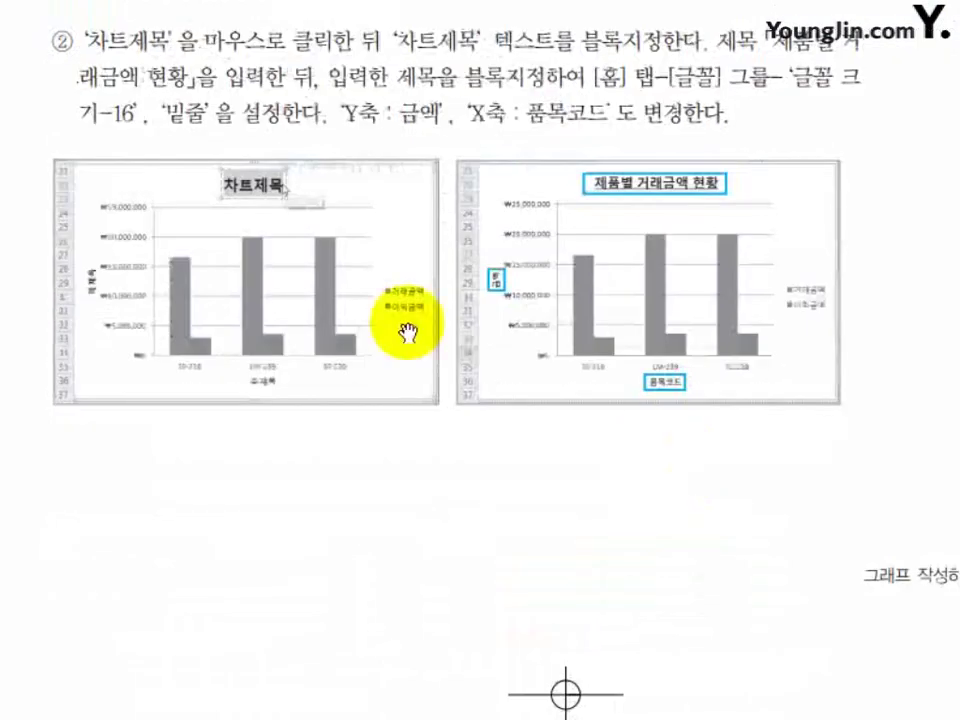
{"action": "scroll", "coordinate": [407, 333], "scroll_direction": "down", "scroll_amount": 12}
{"action": "scroll", "coordinate": [600, 400], "scroll_direction": "down", "scroll_amount": 1}
{"action": "scroll", "coordinate": [600, 400], "scroll_direction": "right", "scroll_amount": 3}
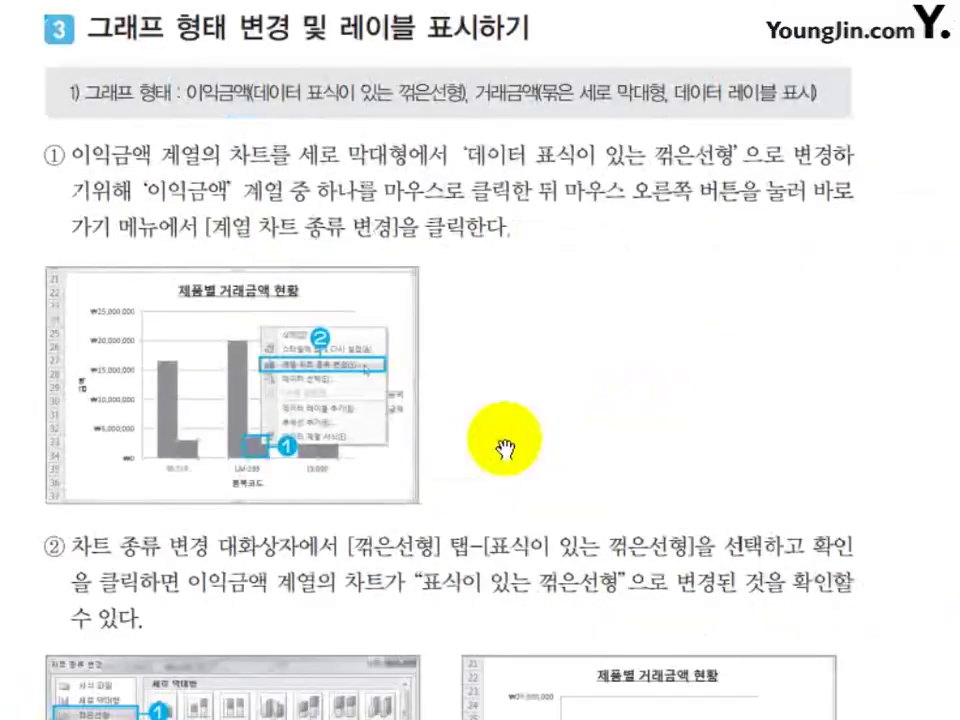
{"action": "scroll", "coordinate": [505, 448], "scroll_direction": "down", "scroll_amount": 7}
{"action": "scroll", "coordinate": [503, 478], "scroll_direction": "down", "scroll_amount": 1}
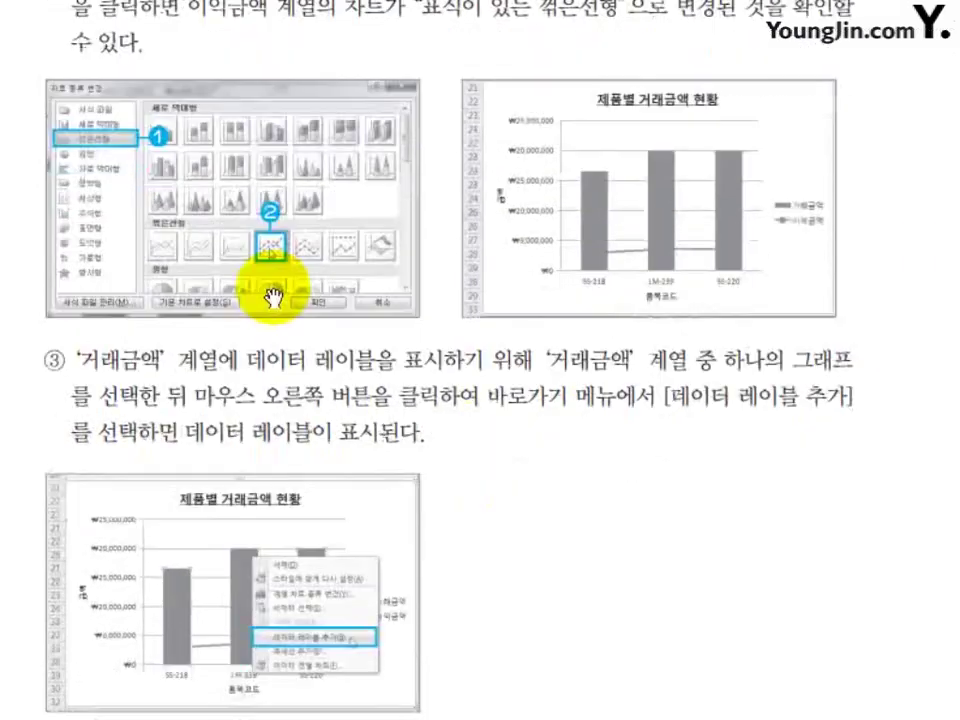
{"action": "scroll", "coordinate": [499, 461], "scroll_direction": "down", "scroll_amount": 5}
{"action": "scroll", "coordinate": [657, 215], "scroll_direction": "up", "scroll_amount": 5}
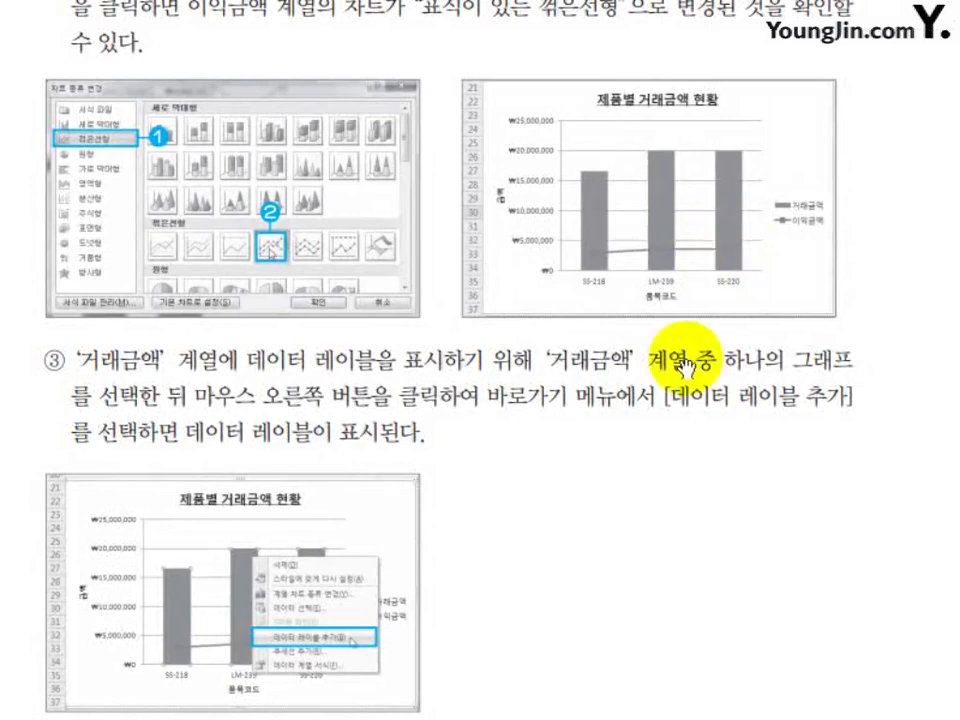
Read the textbook notes on deleting data labels and showing a label on only one column
{"action": "scroll", "coordinate": [685, 380], "scroll_direction": "down", "scroll_amount": 3}
{"action": "scroll", "coordinate": [692, 426], "scroll_direction": "down", "scroll_amount": 5}
{"action": "scroll", "coordinate": [697, 434], "scroll_direction": "down", "scroll_amount": 5}
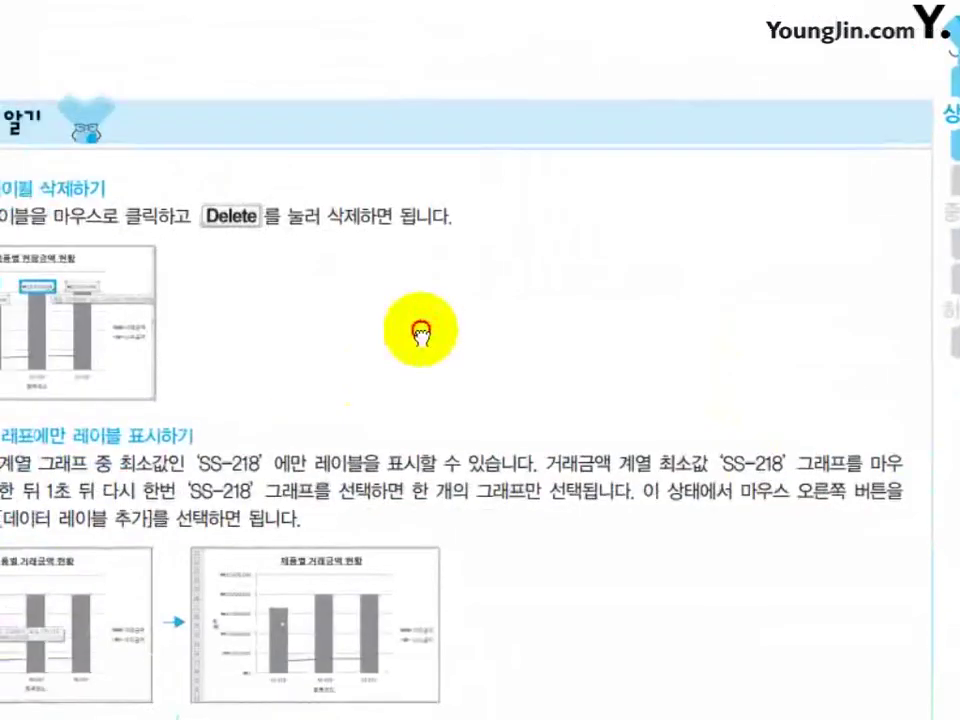
{"action": "scroll", "coordinate": [535, 285], "scroll_direction": "up", "scroll_amount": 1}
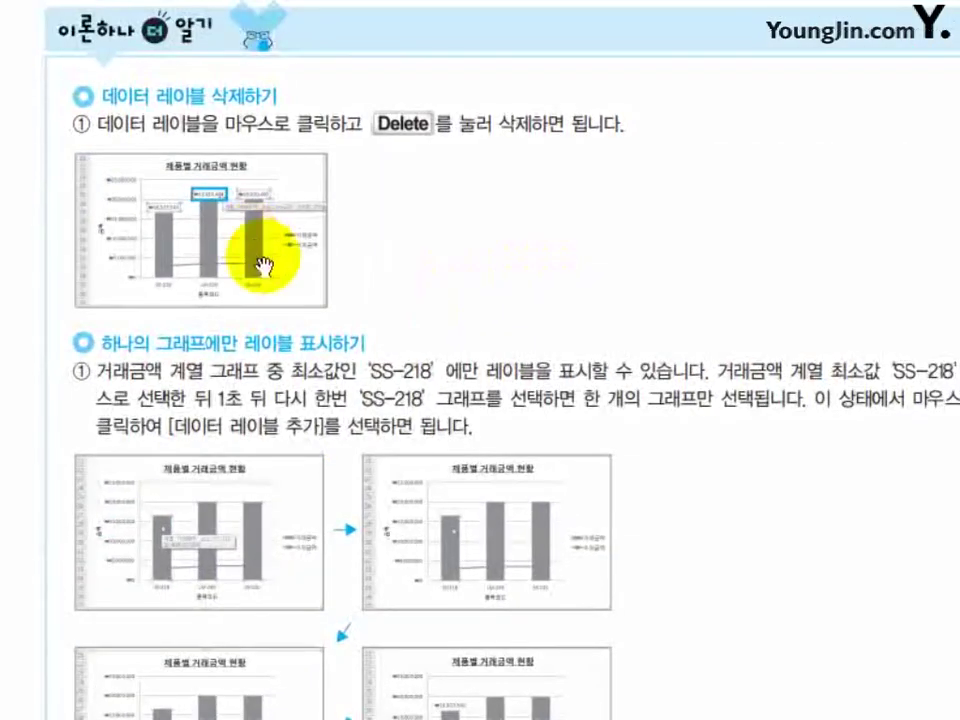
{"action": "scroll", "coordinate": [546, 439], "scroll_direction": "down", "scroll_amount": 3}
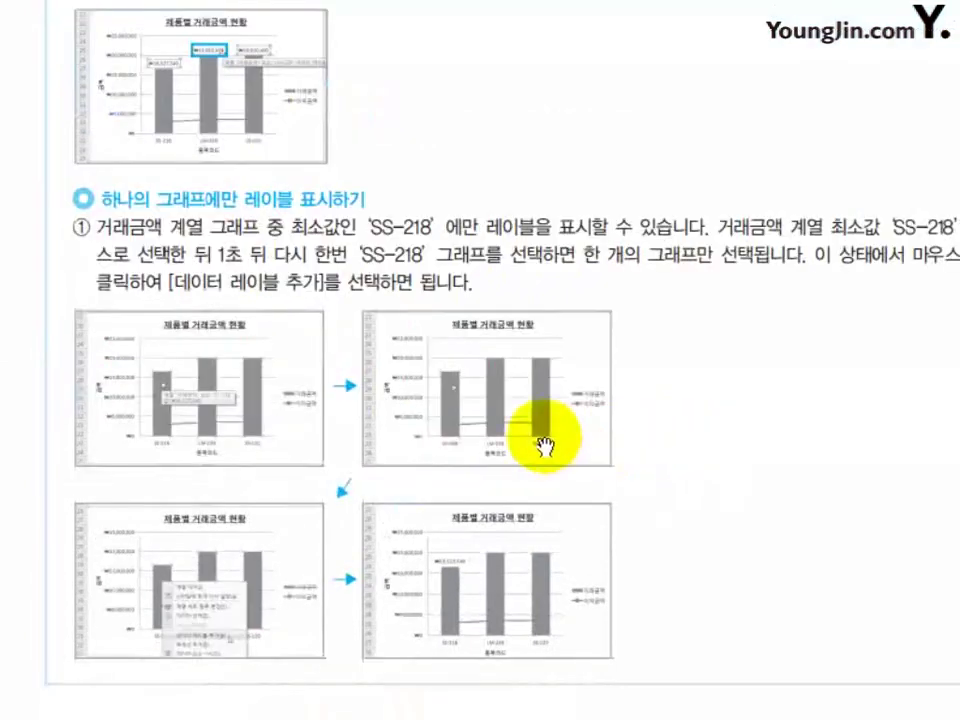
{"action": "scroll", "coordinate": [488, 381], "scroll_direction": "up", "scroll_amount": 3}
{"action": "scroll", "coordinate": [497, 262], "scroll_direction": "down", "scroll_amount": 4}
{"action": "scroll", "coordinate": [497, 262], "scroll_direction": "down", "scroll_amount": 2}
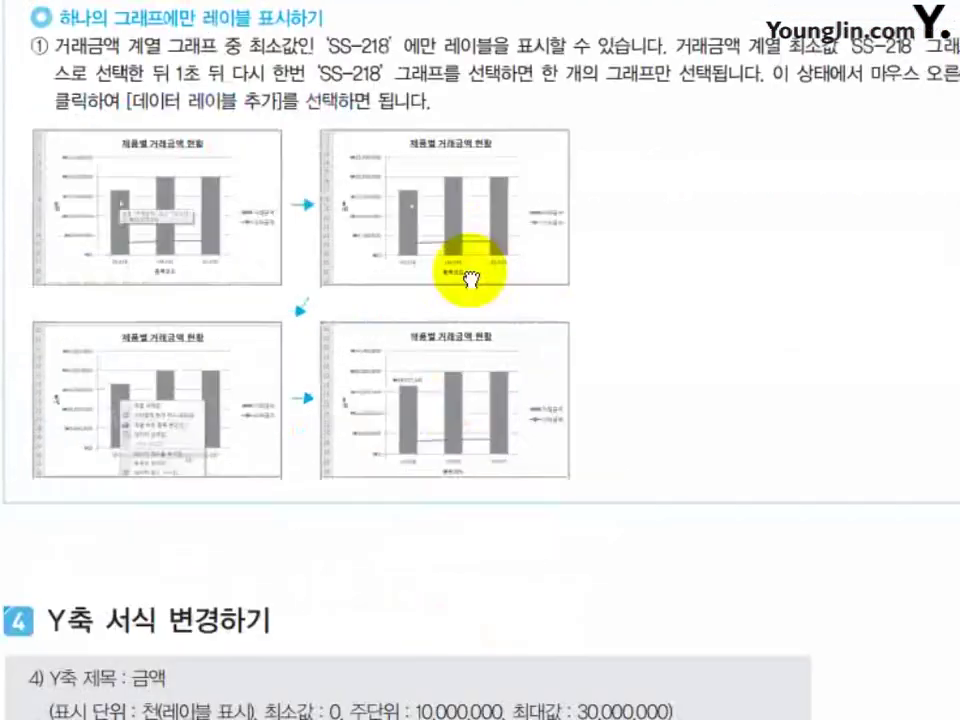
{"action": "scroll", "coordinate": [594, 221], "scroll_direction": "up", "scroll_amount": 1}
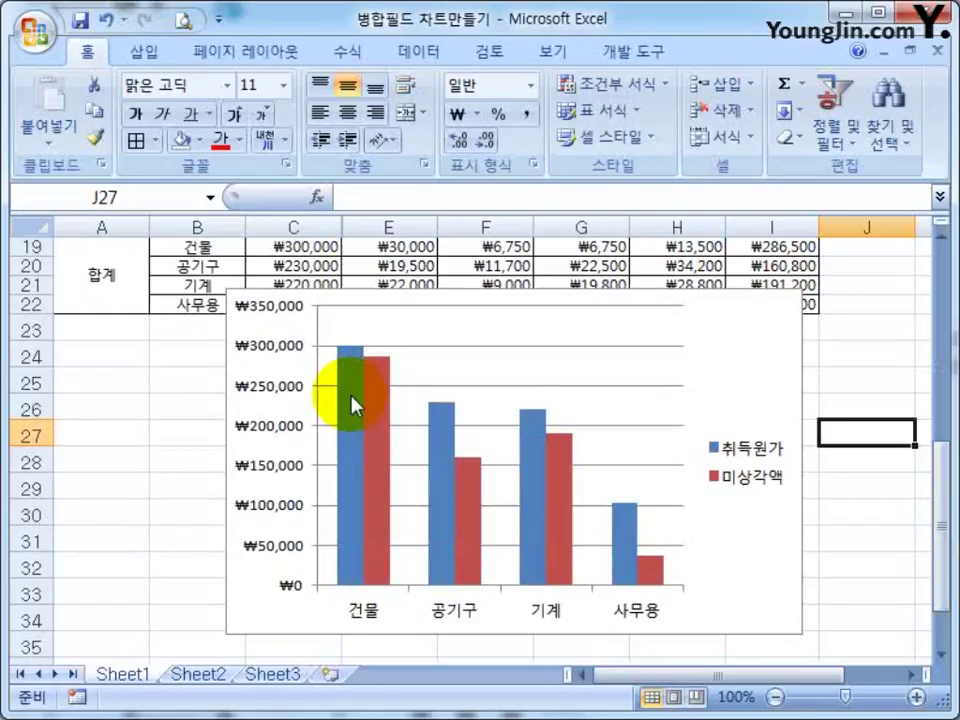
Add data labels to the whole 취득원가 series, undo them, and deselect the chart
{"action": "left_click", "coordinate": [352, 405]}
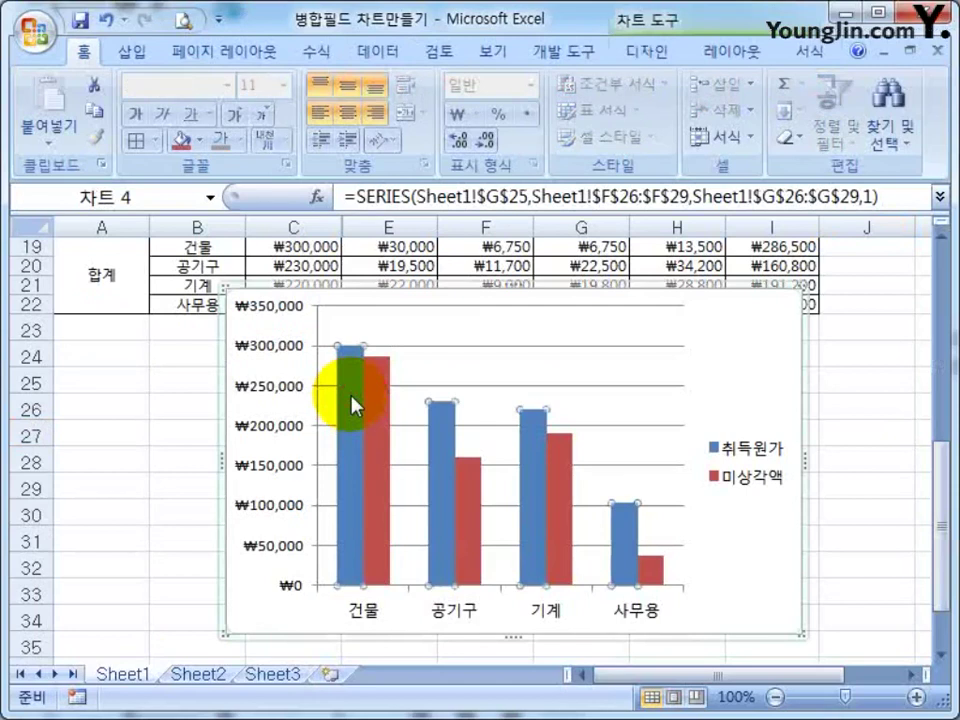
{"action": "right_click", "coordinate": [350, 395]}
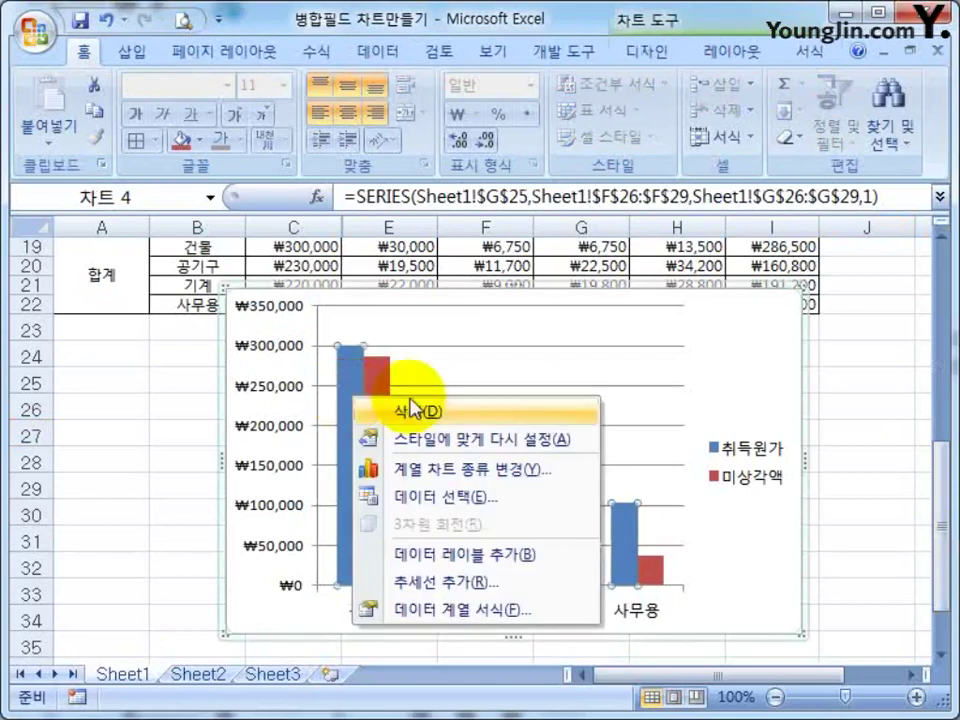
{"action": "left_click", "coordinate": [433, 555]}
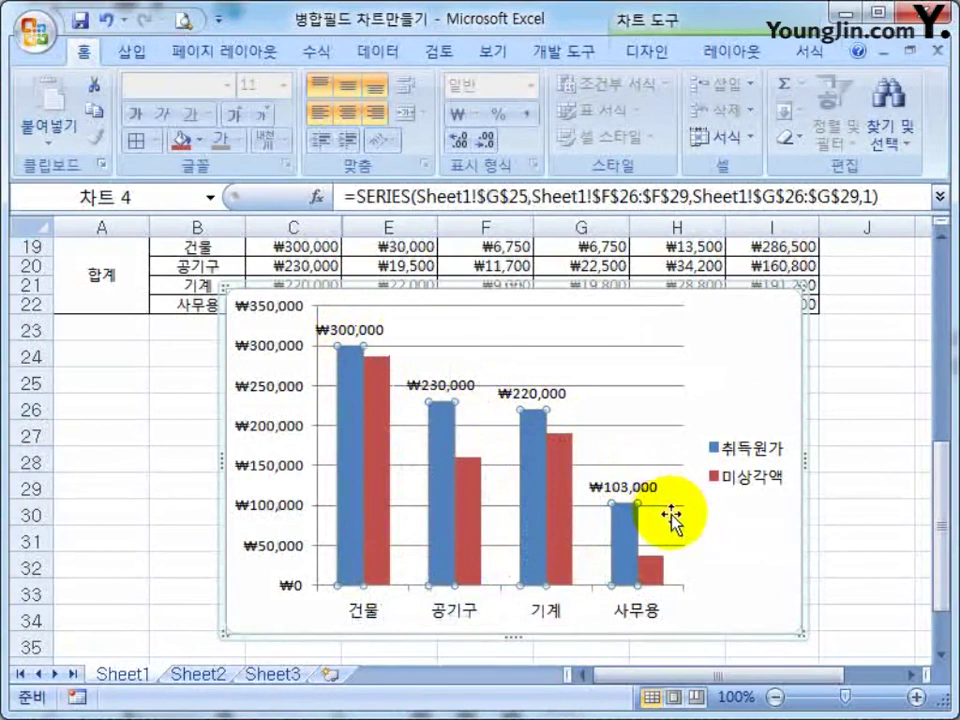
{"action": "key", "text": "ctrl+z"}
{"action": "left_click", "coordinate": [861, 462]}
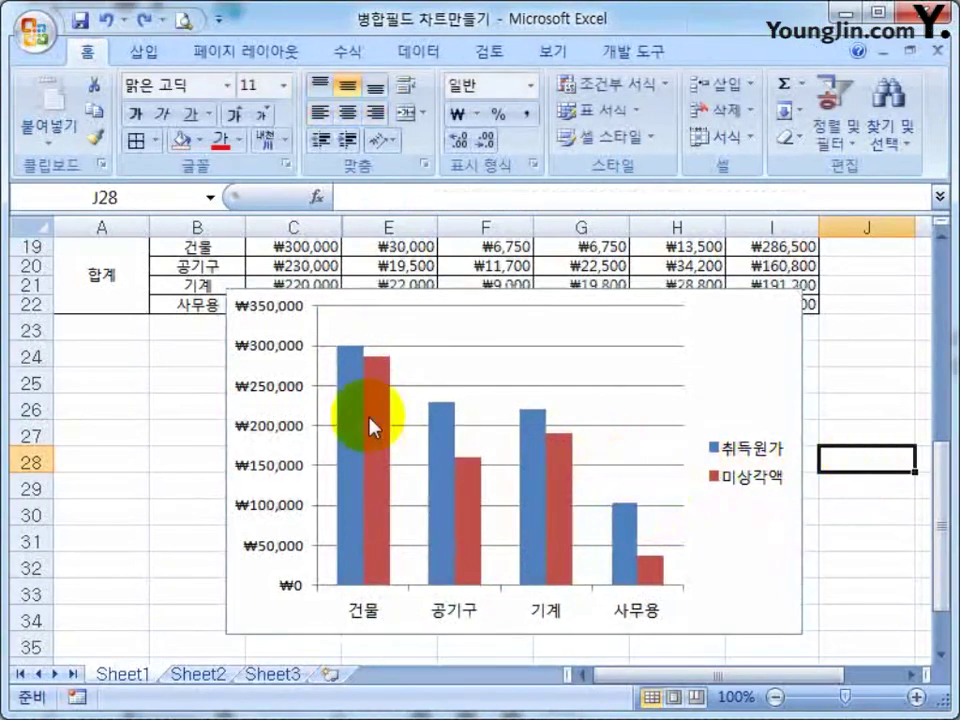
Add a data label to only the 건물 column of the 취득원가 series, and delete that label
{"action": "left_click", "coordinate": [349, 353]}
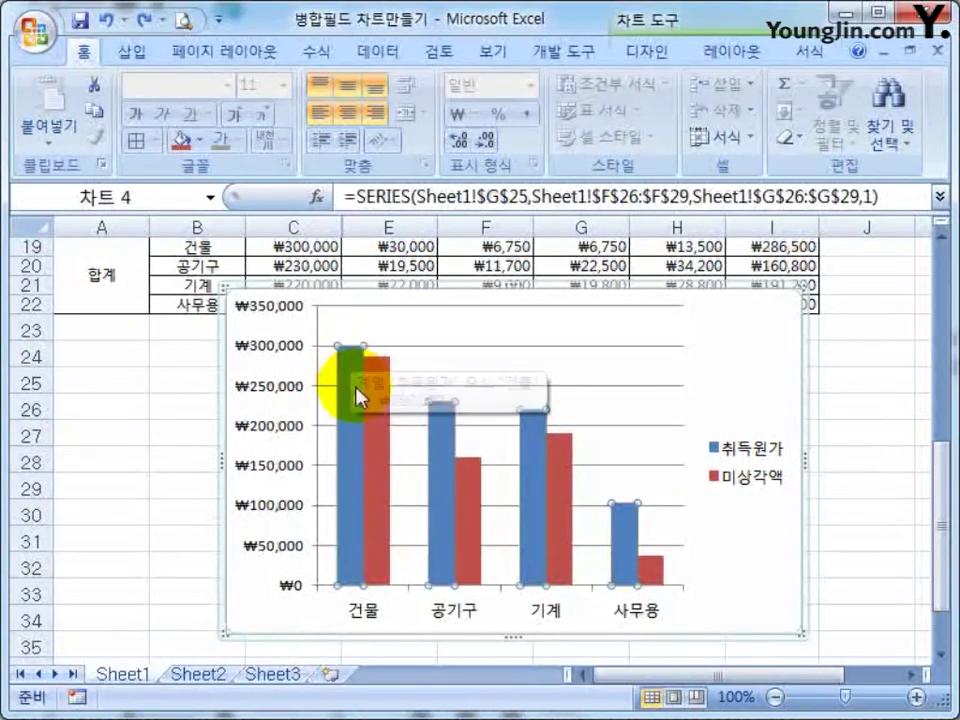
{"action": "left_click", "coordinate": [352, 368]}
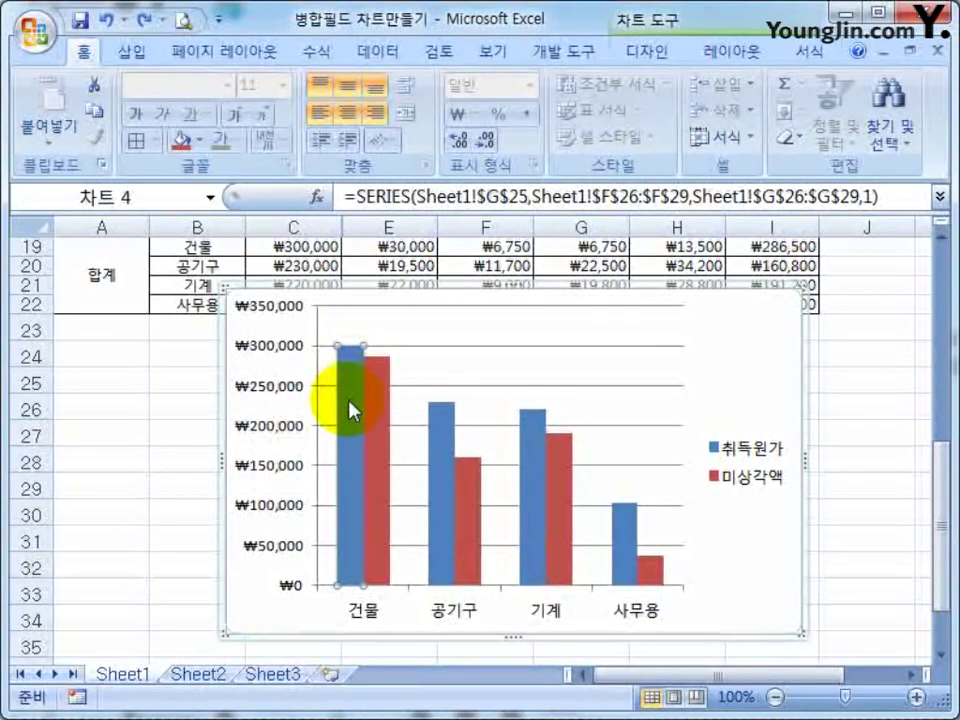
{"action": "right_click", "coordinate": [349, 382]}
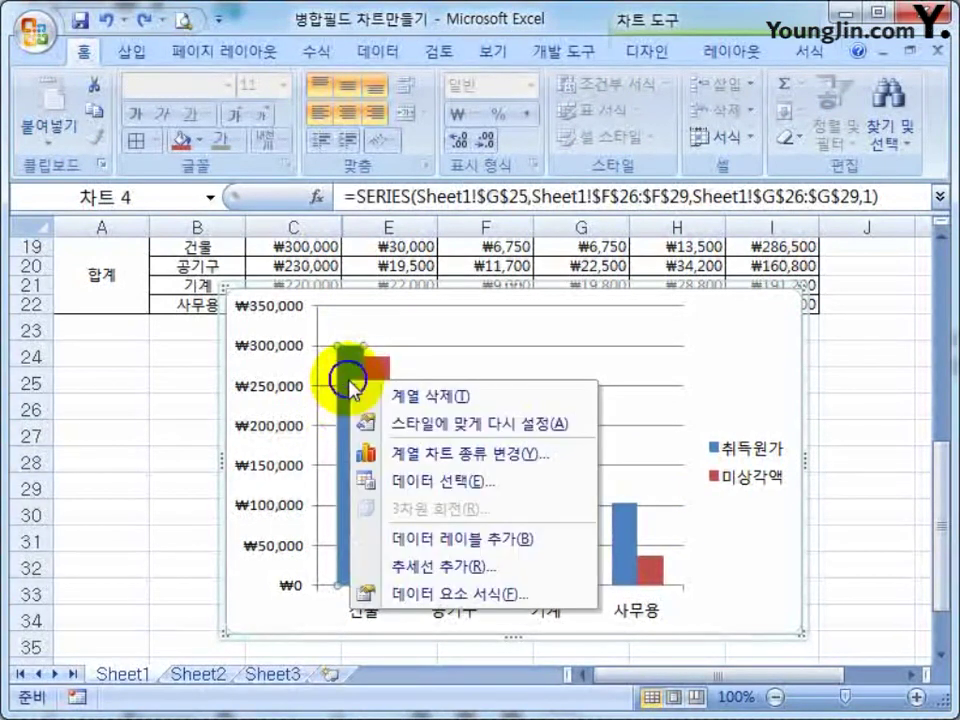
{"action": "left_click", "coordinate": [447, 540]}
{"action": "left_click", "coordinate": [350, 329]}
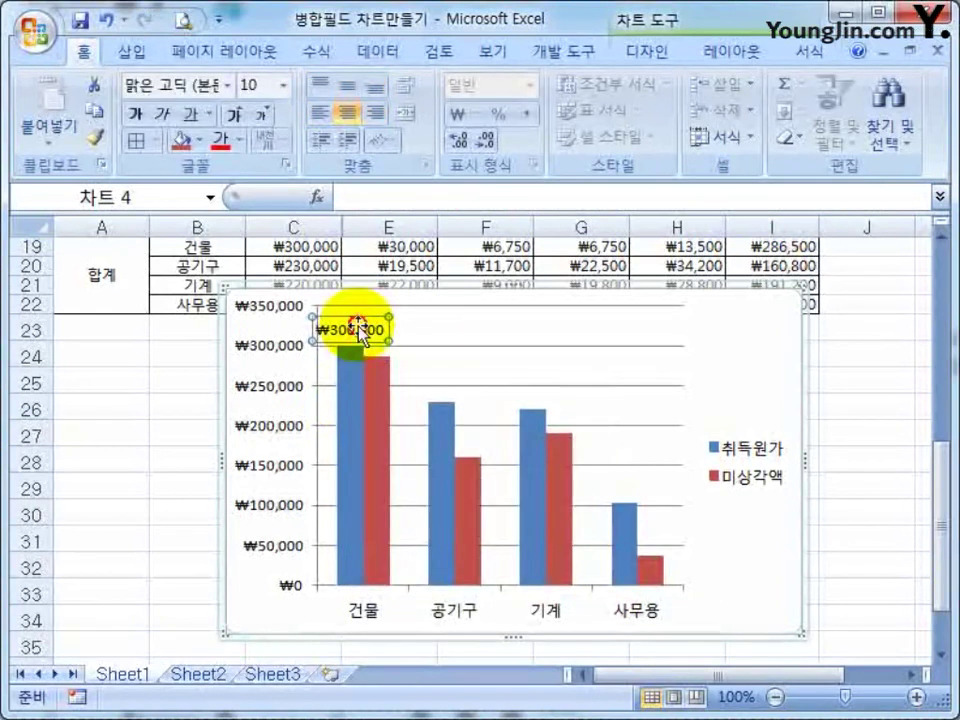
{"action": "key", "text": "Delete"}
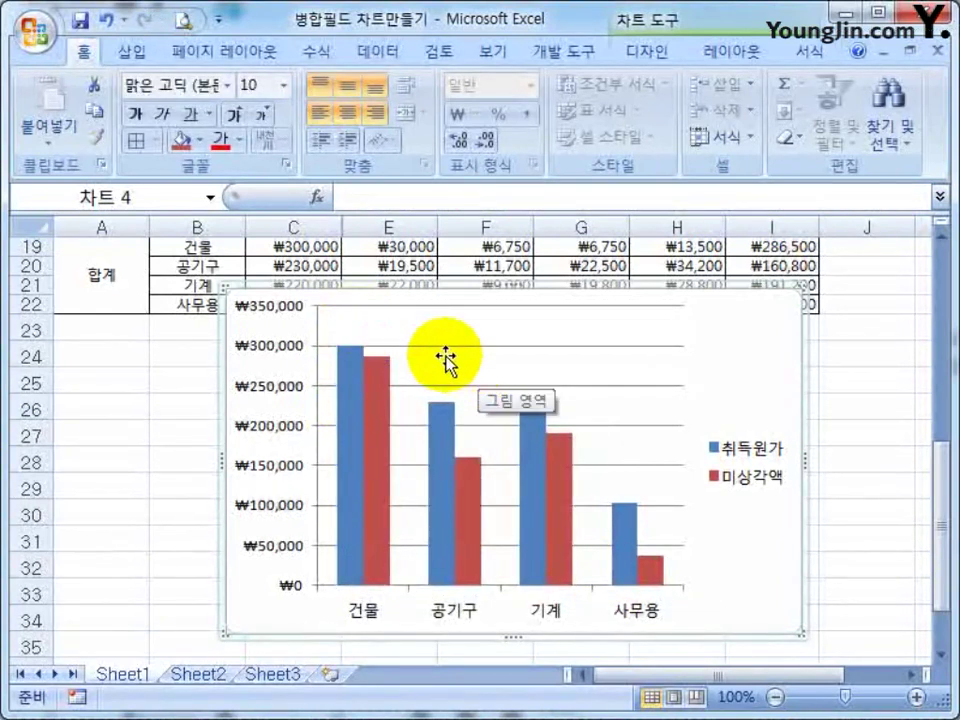
Add a data label to only the 사무용 column of the 미상각액 series
{"action": "left_click", "coordinate": [650, 576]}
{"action": "left_click", "coordinate": [655, 578]}
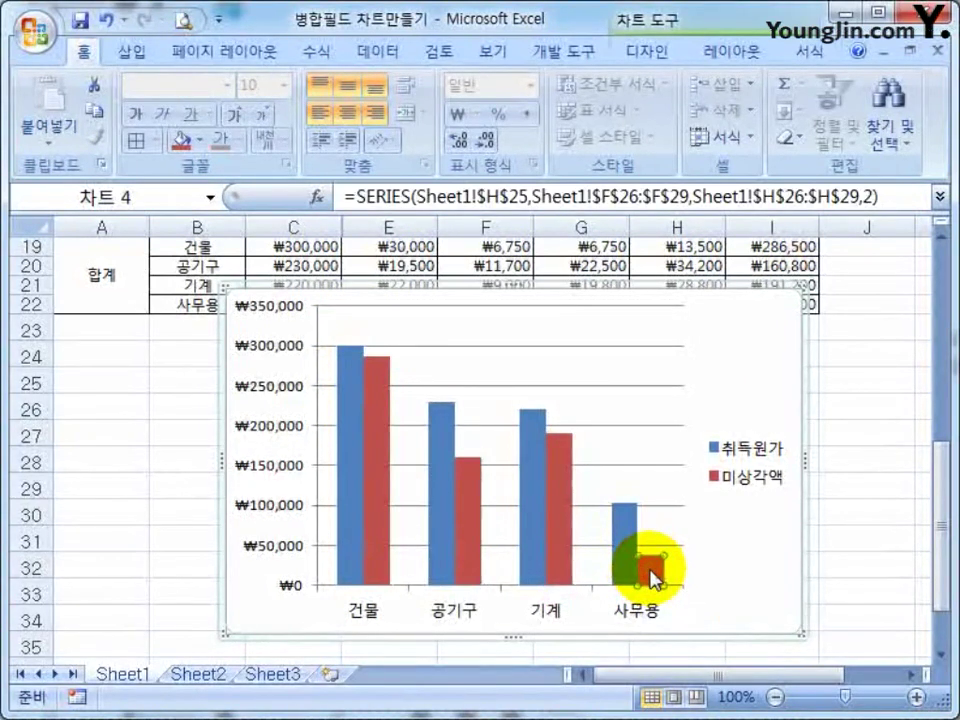
{"action": "right_click", "coordinate": [655, 578]}
{"action": "left_click", "coordinate": [720, 718]}
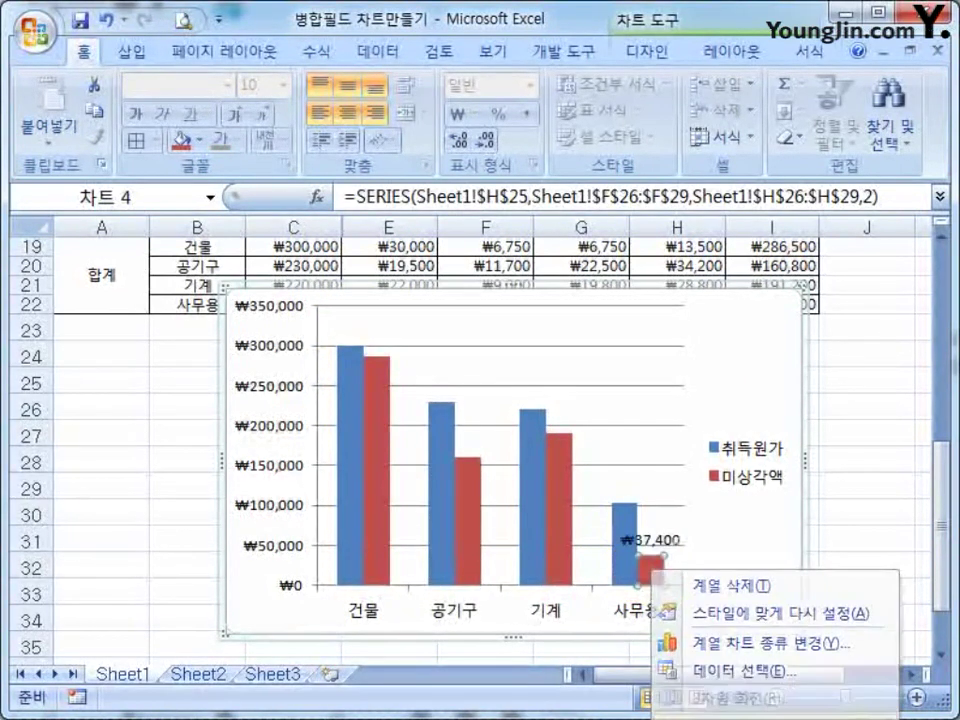
{"action": "left_click", "coordinate": [836, 537]}
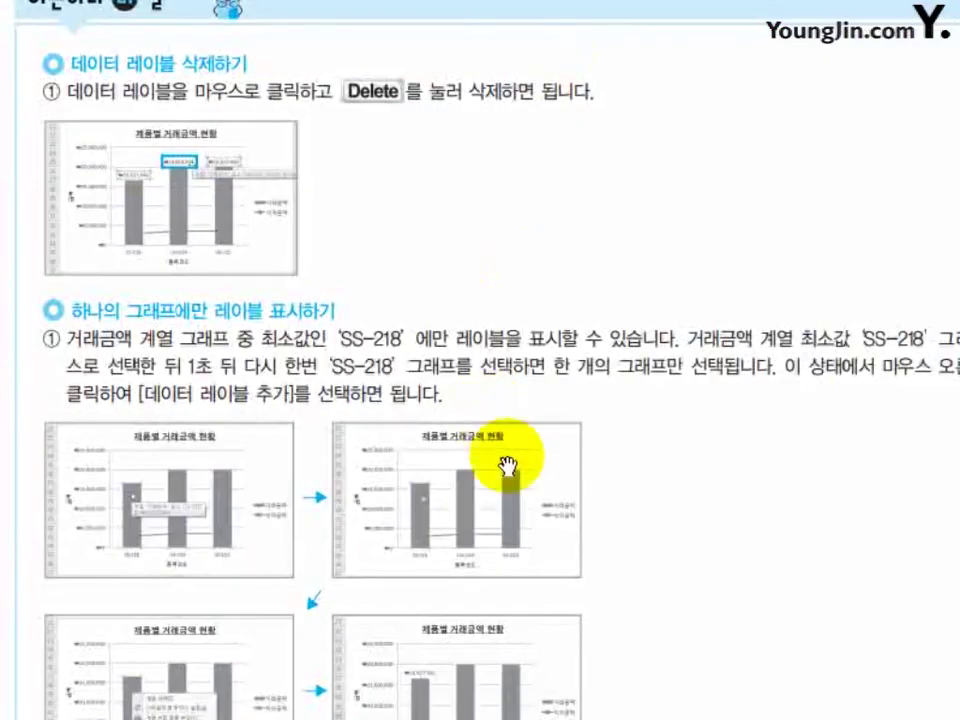
Read the textbook sections on formatting the Y axis and changing the legend position
{"action": "scroll", "coordinate": [615, 465], "scroll_direction": "down", "scroll_amount": 8}
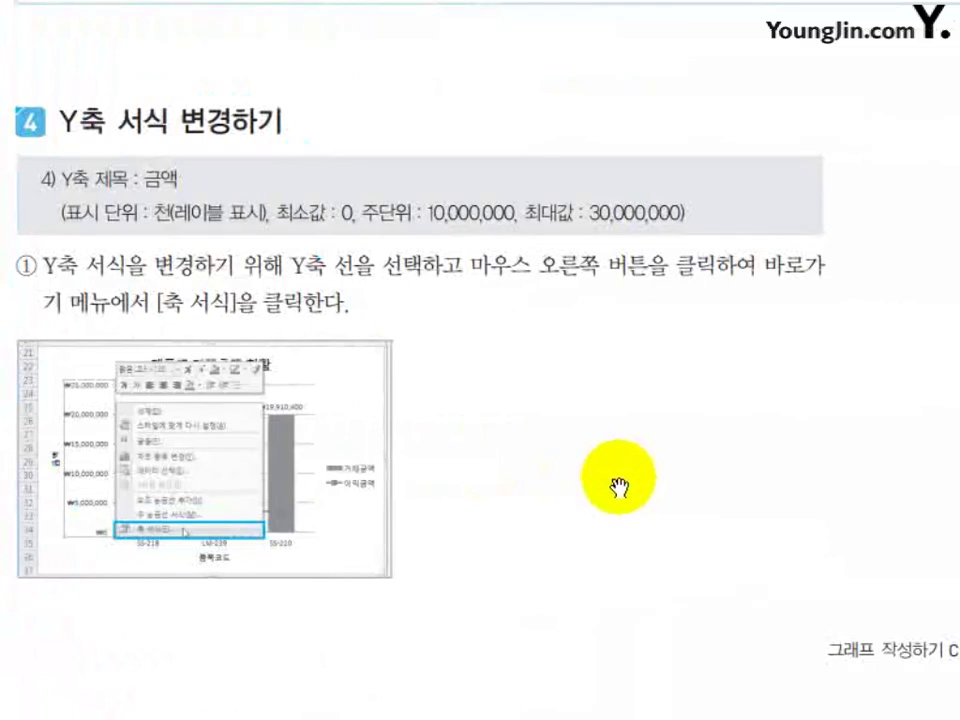
{"action": "left_click_drag", "start_coordinate": [574, 476], "coordinate": [585, 410]}
{"action": "scroll", "coordinate": [585, 410], "scroll_direction": "down", "scroll_amount": 10}
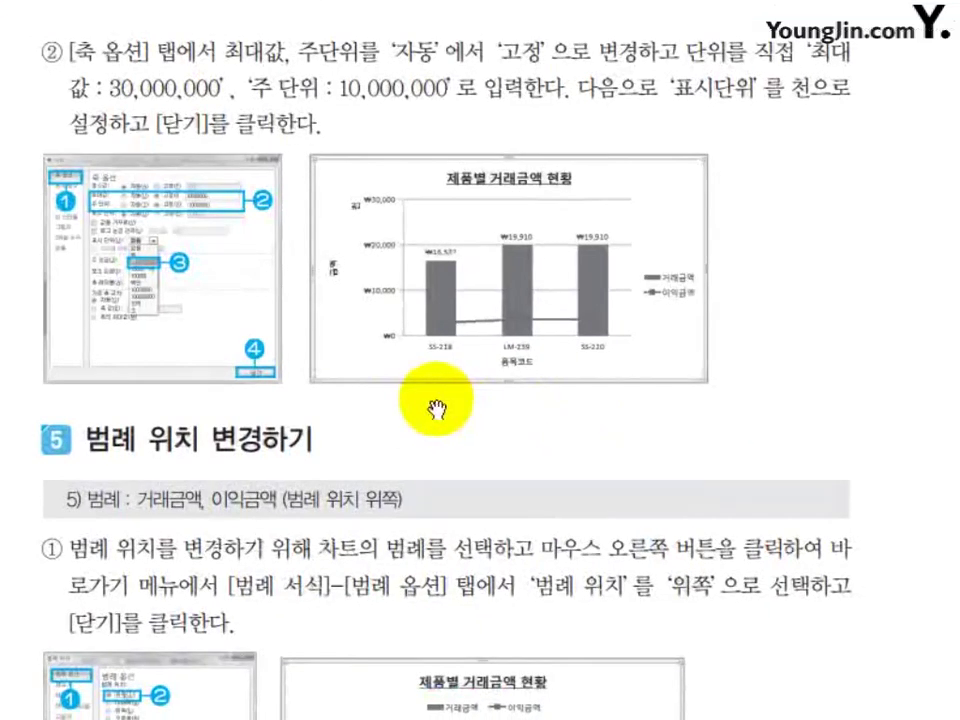
{"action": "scroll", "coordinate": [420, 536], "scroll_direction": "down", "scroll_amount": 4}
{"action": "scroll", "coordinate": [347, 336], "scroll_direction": "down", "scroll_amount": 6}
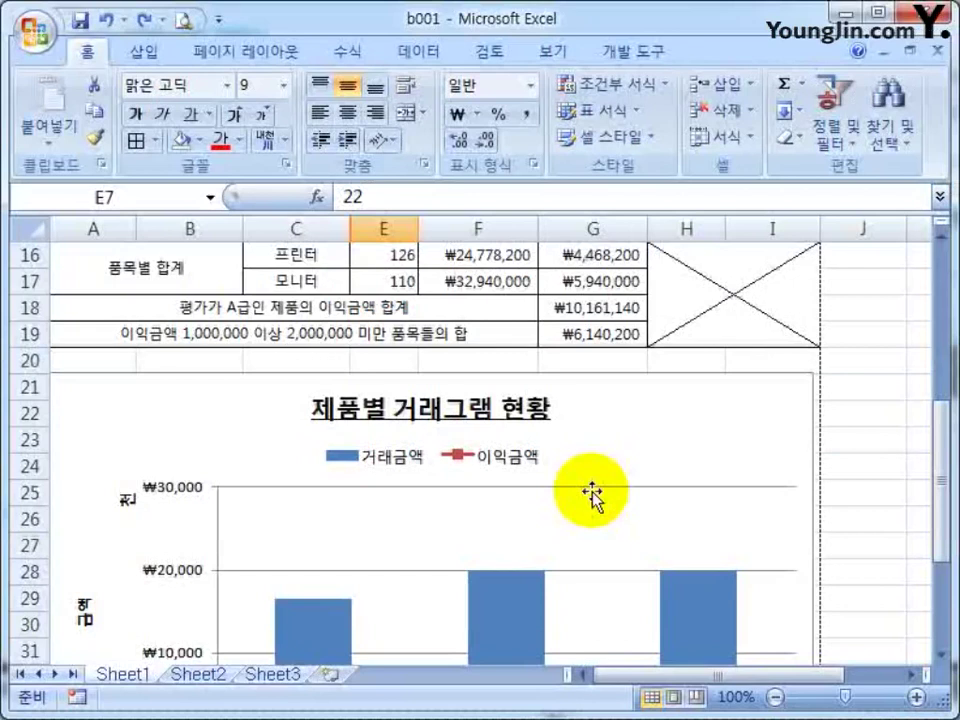
In the b001 workbook's chart, plot the 이익금액 line series on the secondary axis and deselect the chart
{"action": "scroll", "coordinate": [592, 493], "scroll_direction": "down", "scroll_amount": 3}
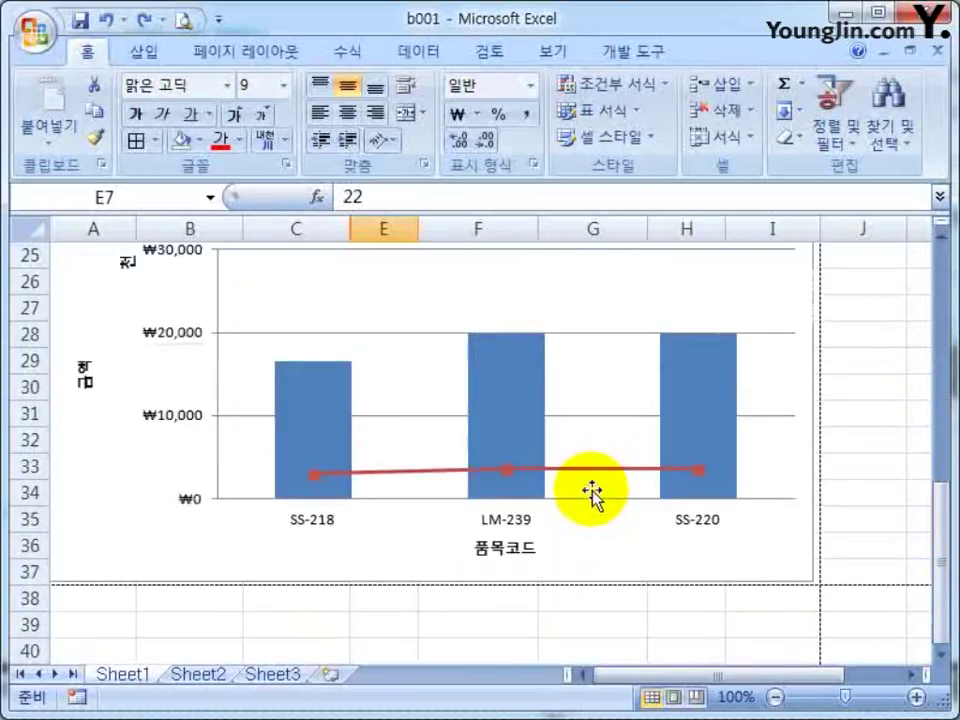
{"action": "left_click", "coordinate": [364, 474]}
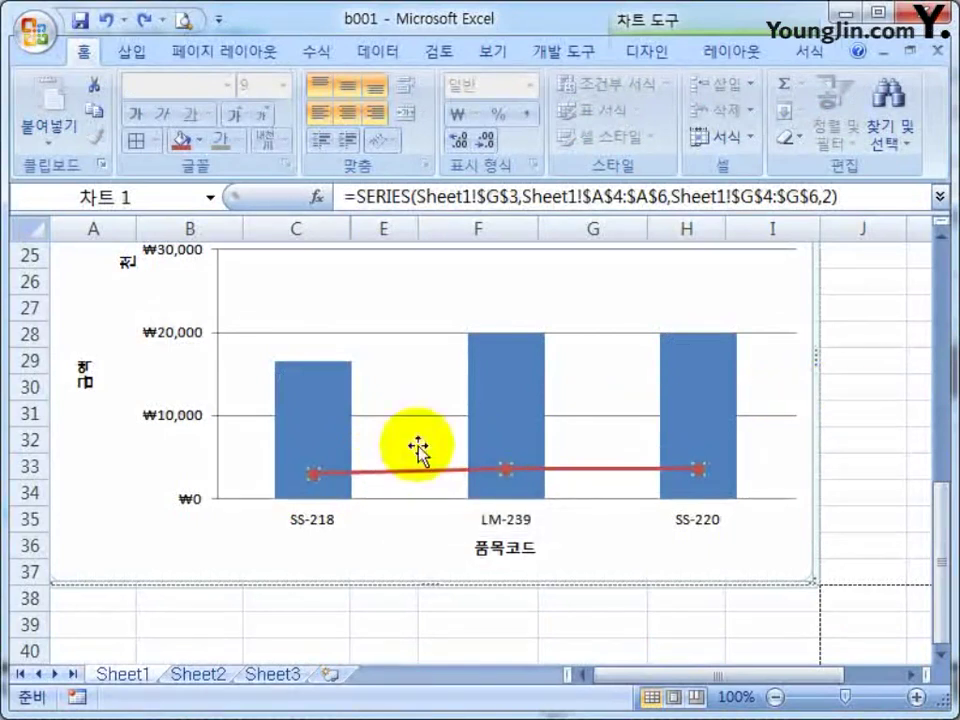
{"action": "scroll", "coordinate": [392, 467], "scroll_direction": "down", "scroll_amount": 2}
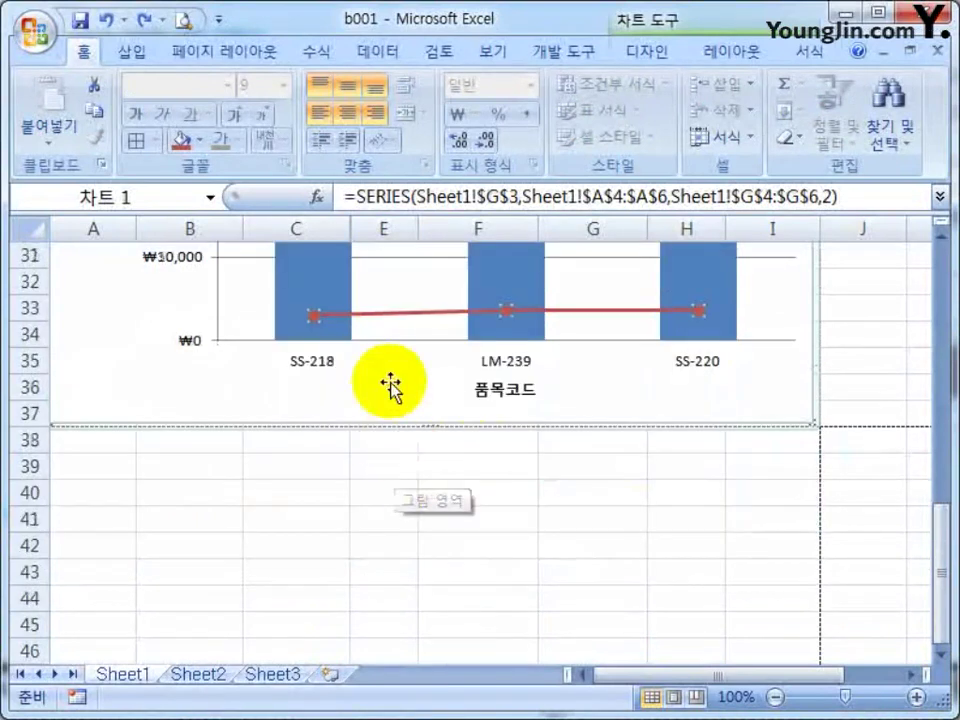
{"action": "right_click", "coordinate": [370, 314]}
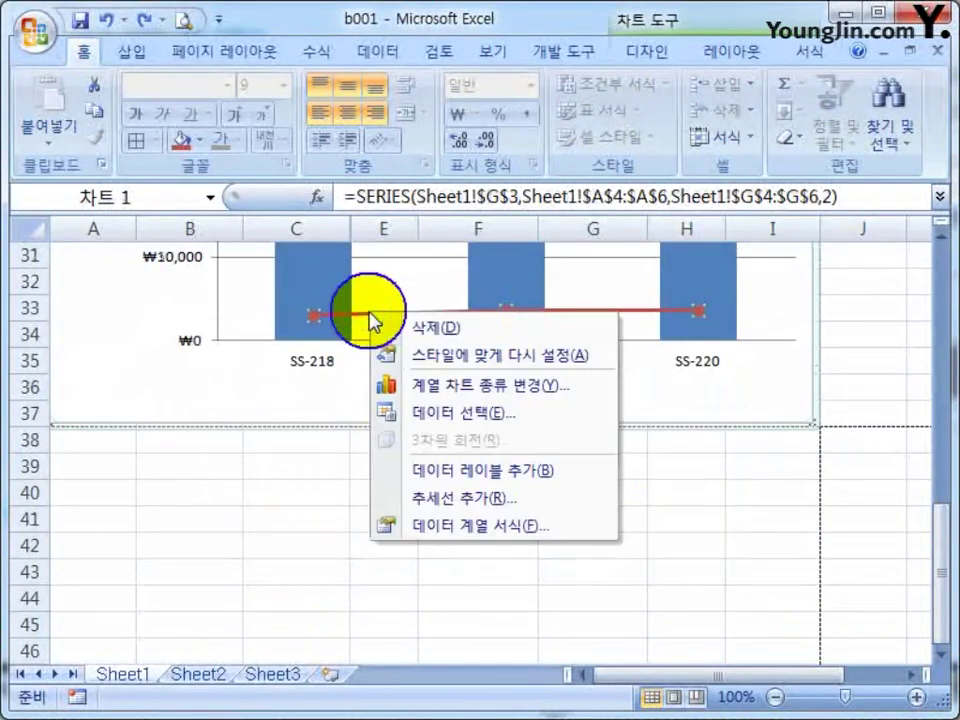
{"action": "left_click", "coordinate": [458, 530]}
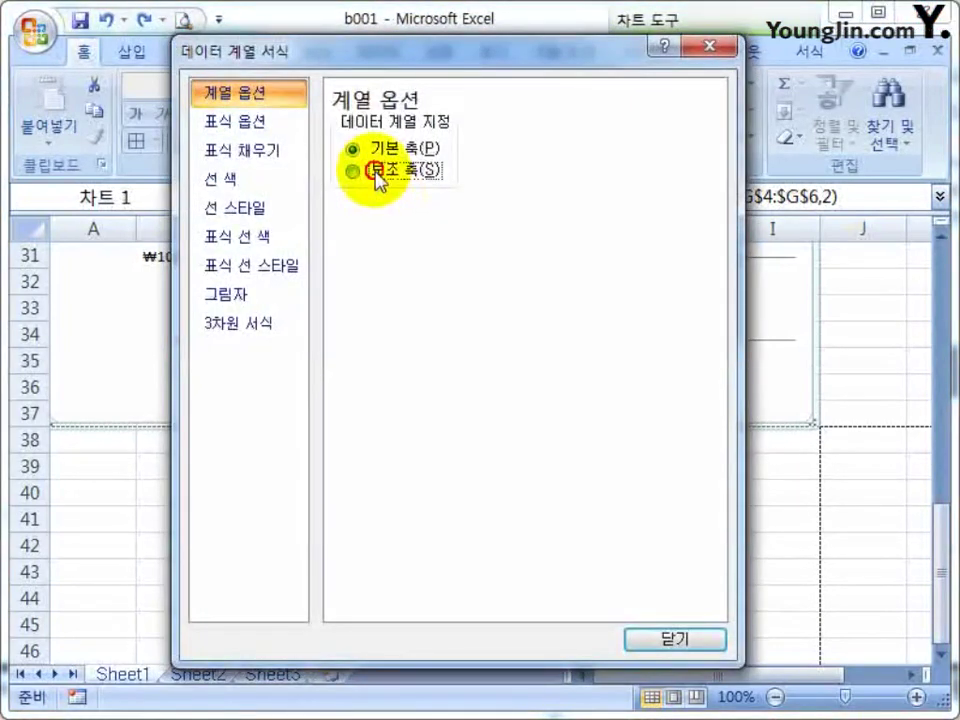
{"action": "left_click", "coordinate": [376, 175]}
{"action": "left_click", "coordinate": [686, 641]}
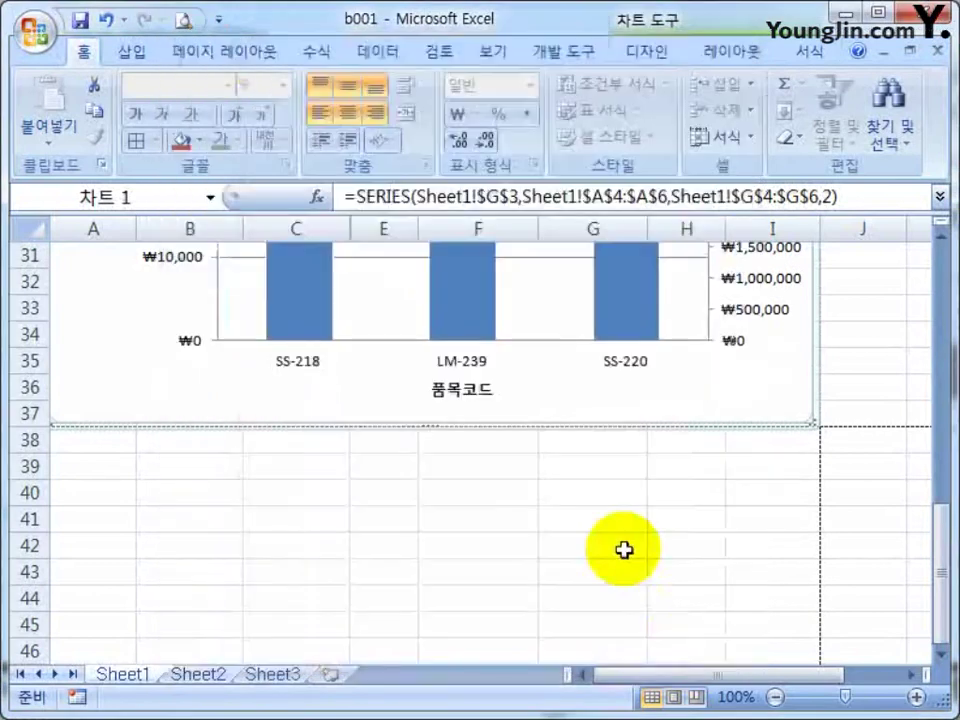
{"action": "left_click", "coordinate": [624, 551]}
{"action": "scroll", "coordinate": [790, 372], "scroll_direction": "up", "scroll_amount": 3}
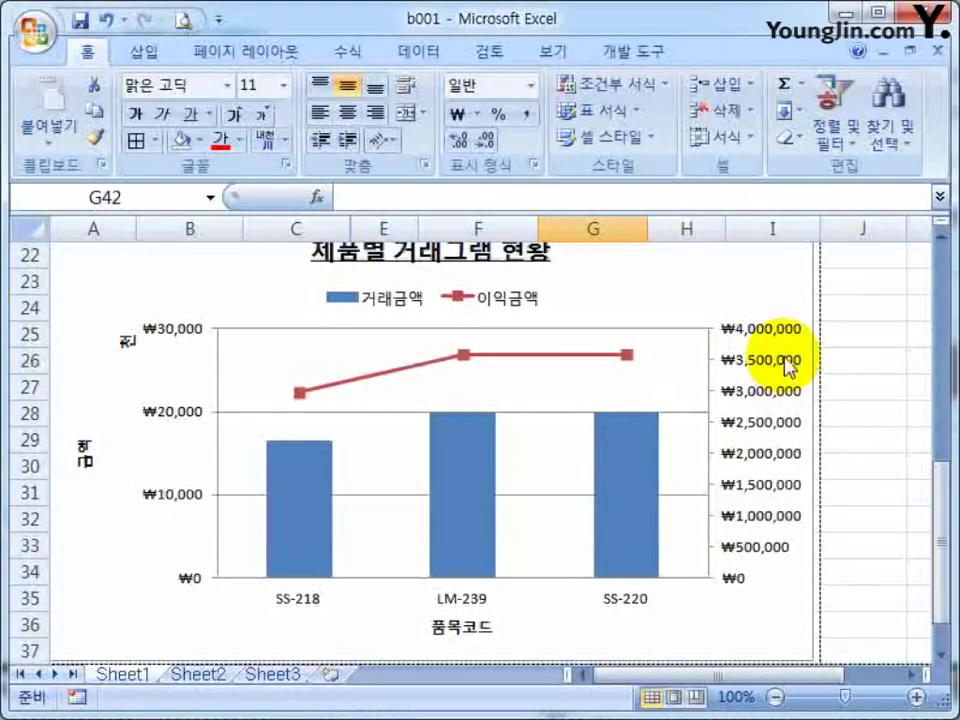
Format the chart's secondary axis with a fixed maximum of 40000000, a major unit of 10000000 and display units of 천
{"action": "left_click", "coordinate": [706, 355]}
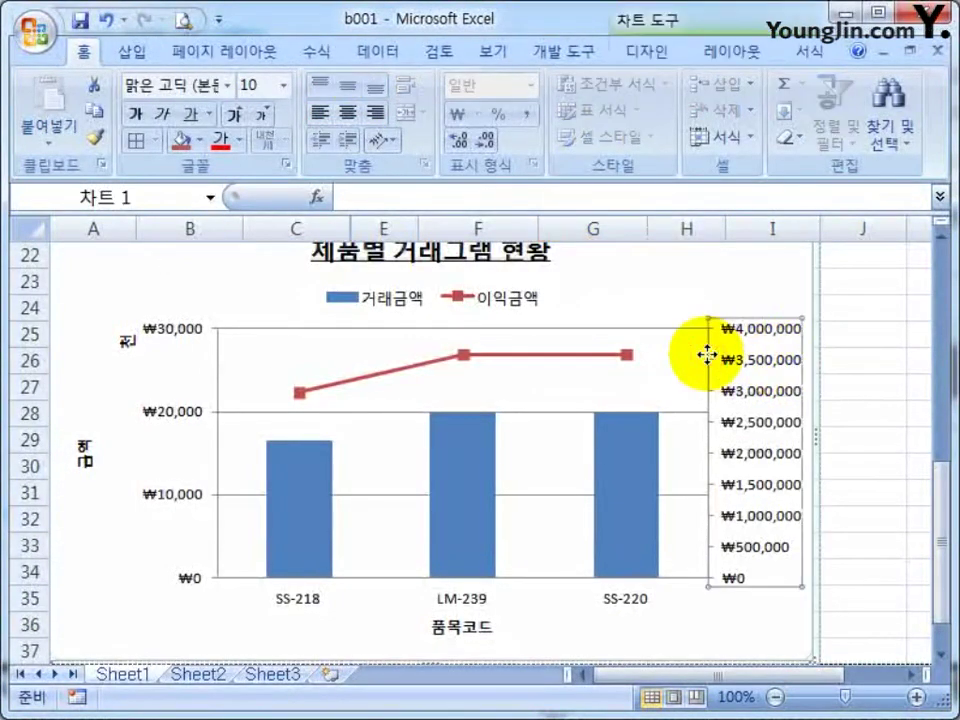
{"action": "right_click", "coordinate": [720, 515]}
{"action": "key", "text": "f"}
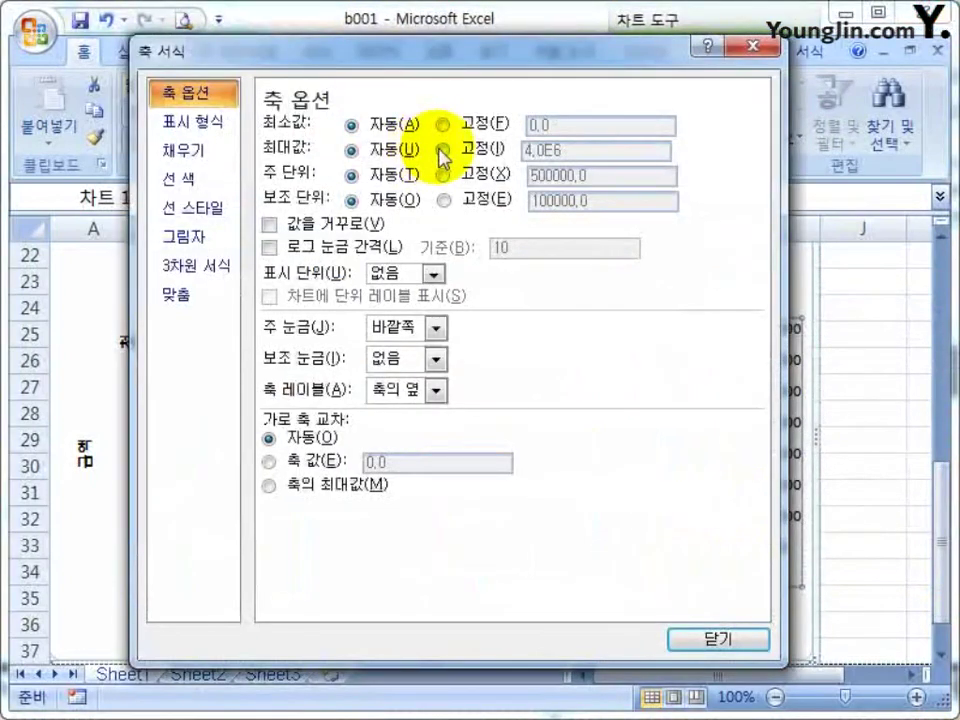
{"action": "left_click", "coordinate": [442, 149]}
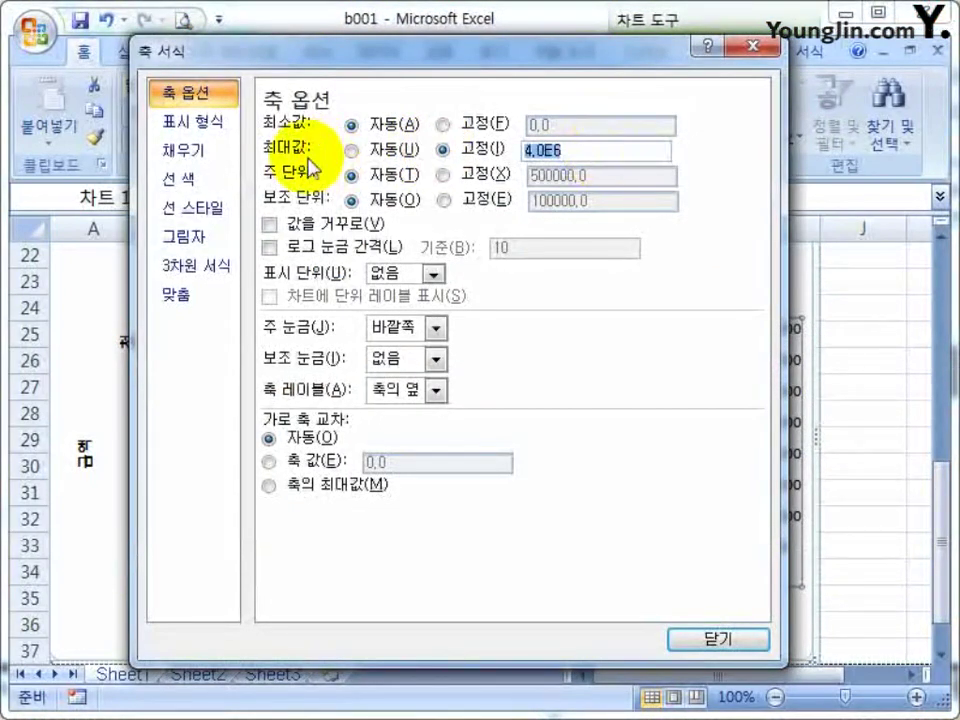
{"action": "type", "text": "40000000"}
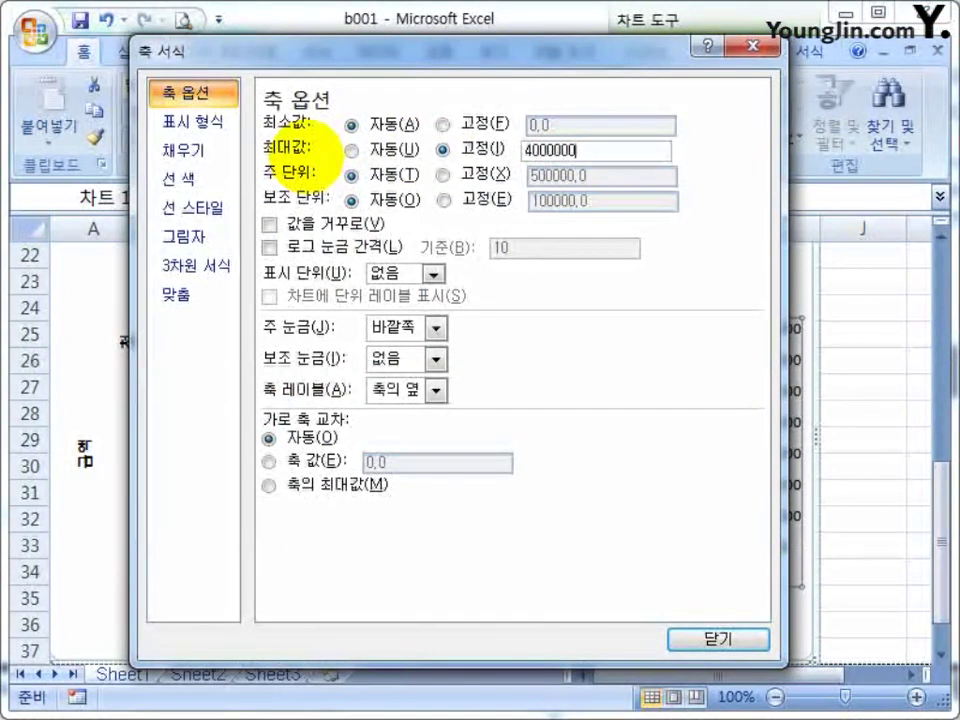
{"action": "left_click", "coordinate": [442, 176]}
{"action": "type", "text": "1"}
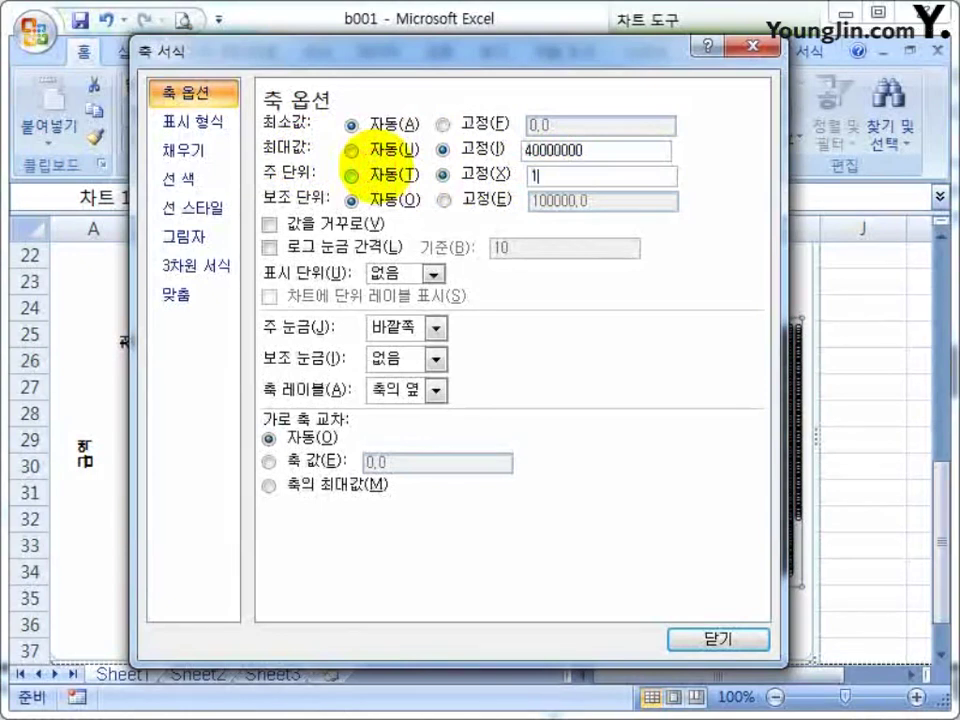
{"action": "type", "text": "0000000"}
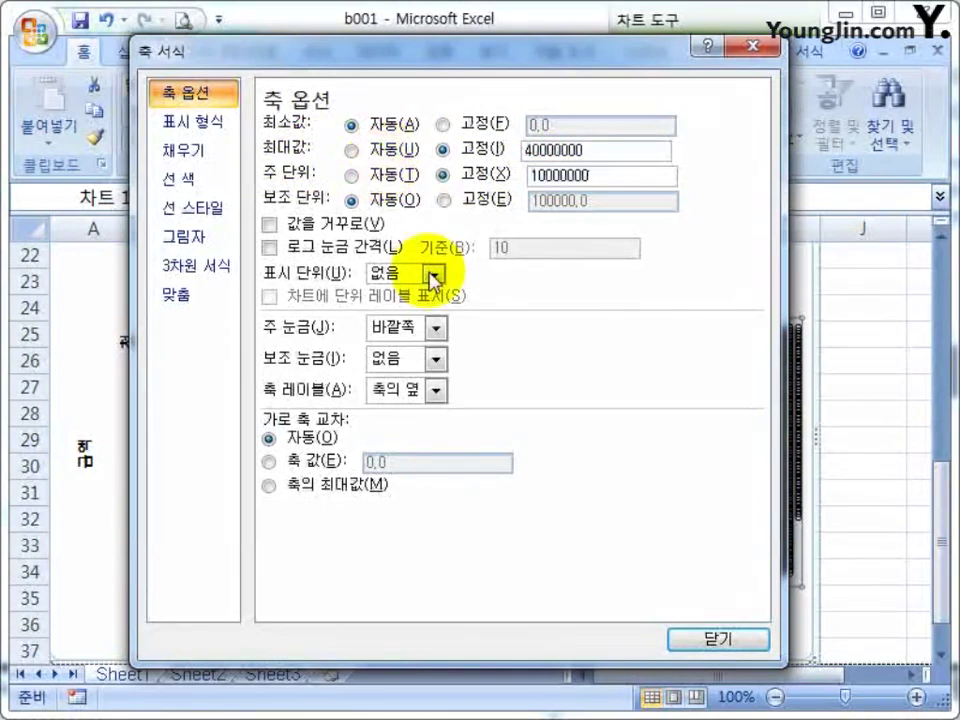
{"action": "left_click", "coordinate": [433, 273]}
{"action": "left_click", "coordinate": [405, 331]}
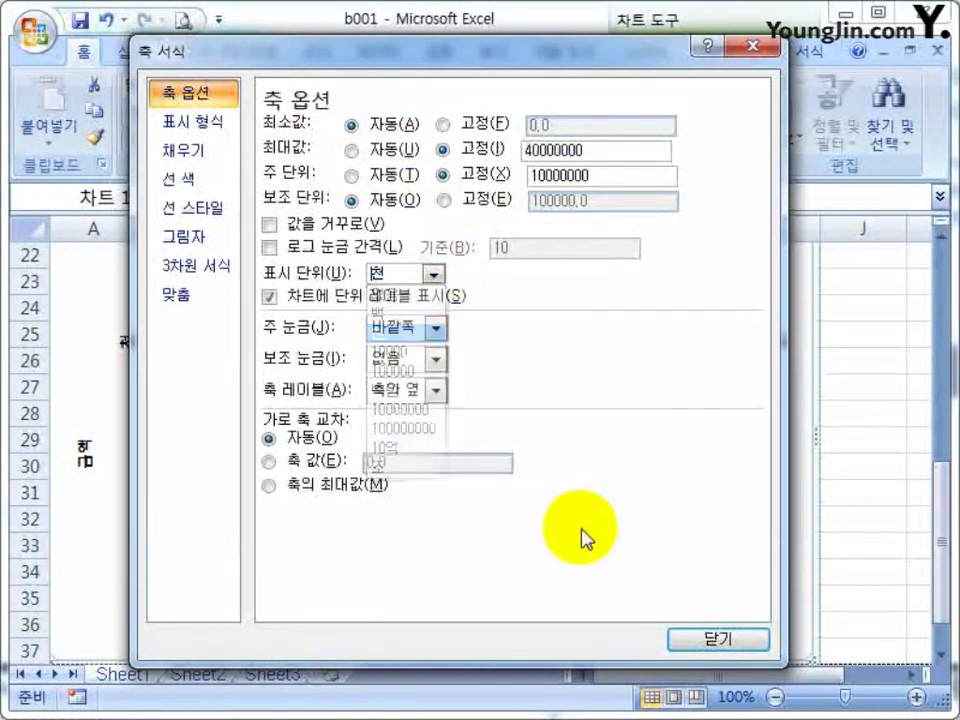
{"action": "left_click", "coordinate": [720, 640]}
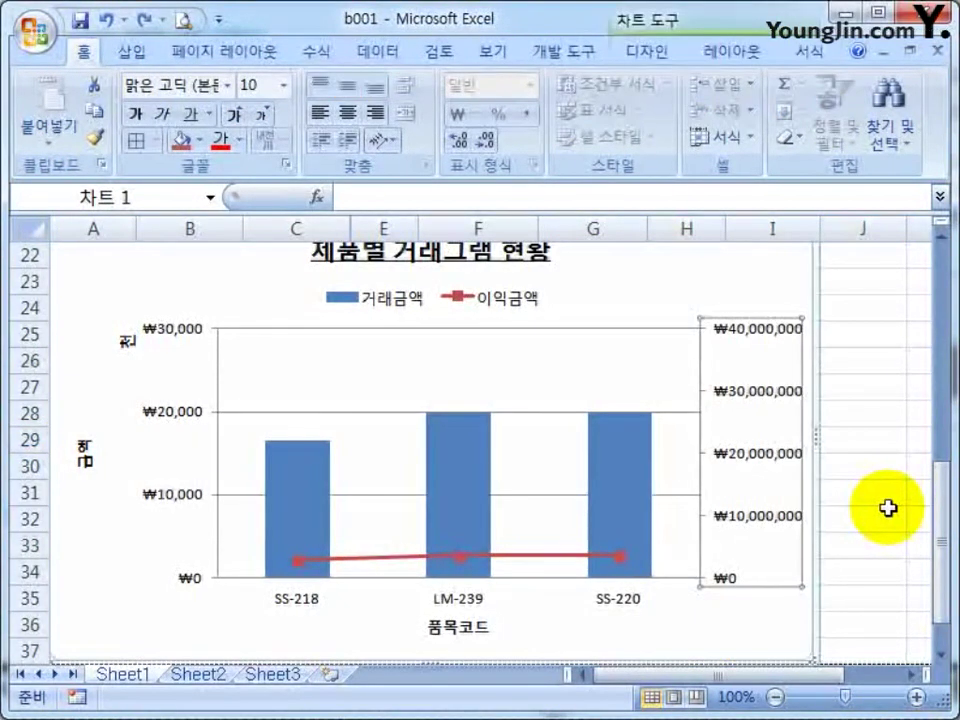
Undo the secondary axis formatting and the secondary-axis assignment of the 이익금액 series, and deselect the chart
{"action": "left_click", "coordinate": [497, 554]}
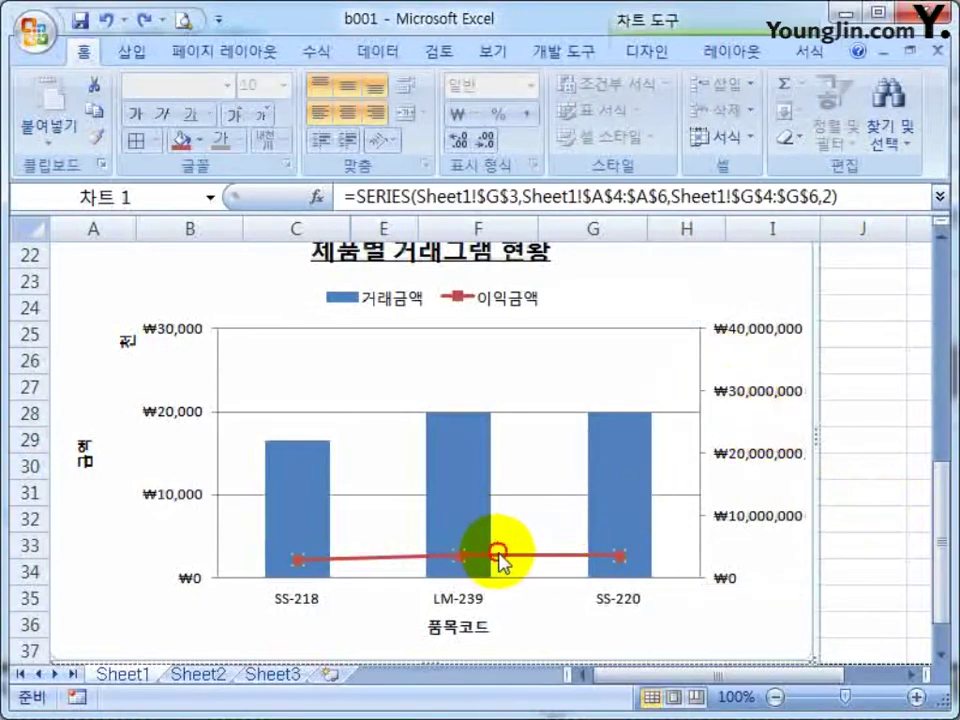
{"action": "left_click", "coordinate": [466, 448]}
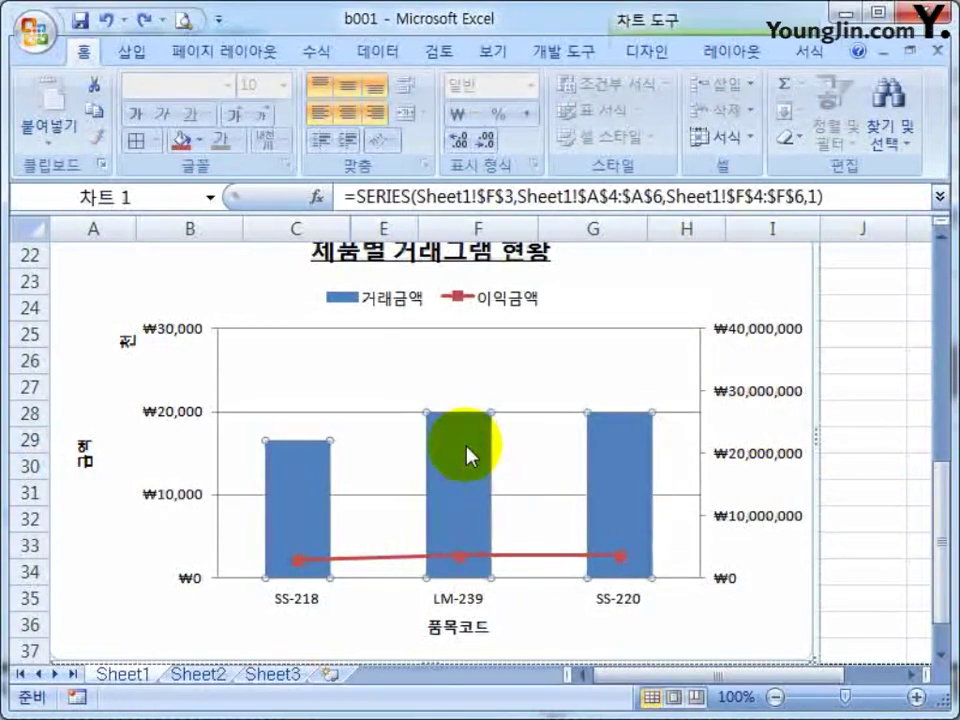
{"action": "left_click", "coordinate": [784, 429]}
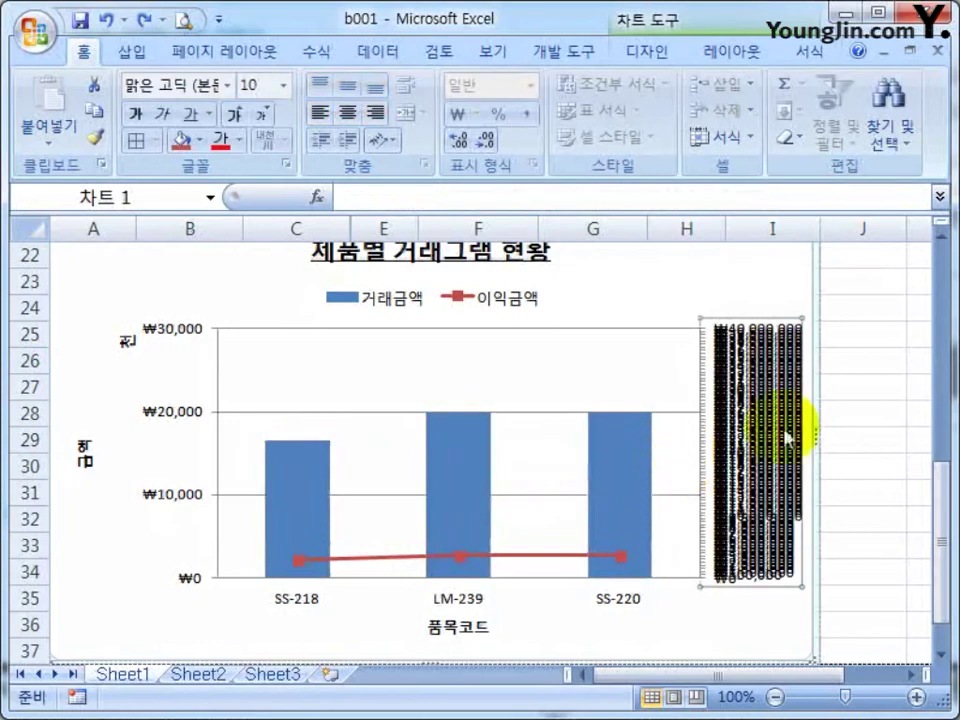
{"action": "key", "text": "Delete"}
{"action": "left_click", "coordinate": [877, 446]}
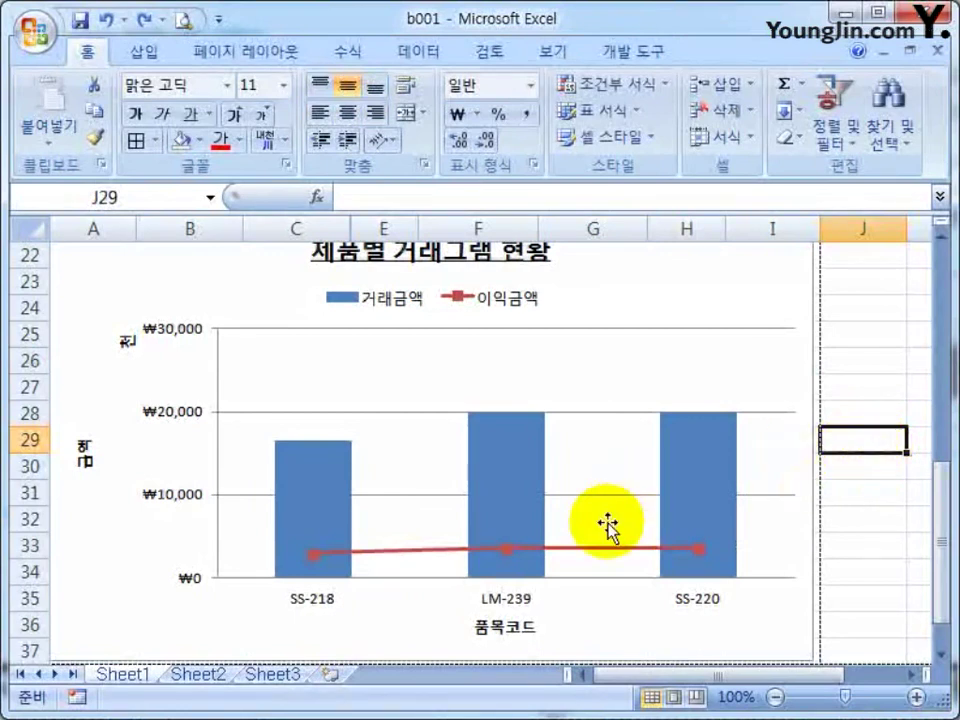
Plot the 이익금액 line series on the secondary axis again and undo that change
{"action": "scroll", "coordinate": [580, 520], "scroll_direction": "down", "scroll_amount": 2}
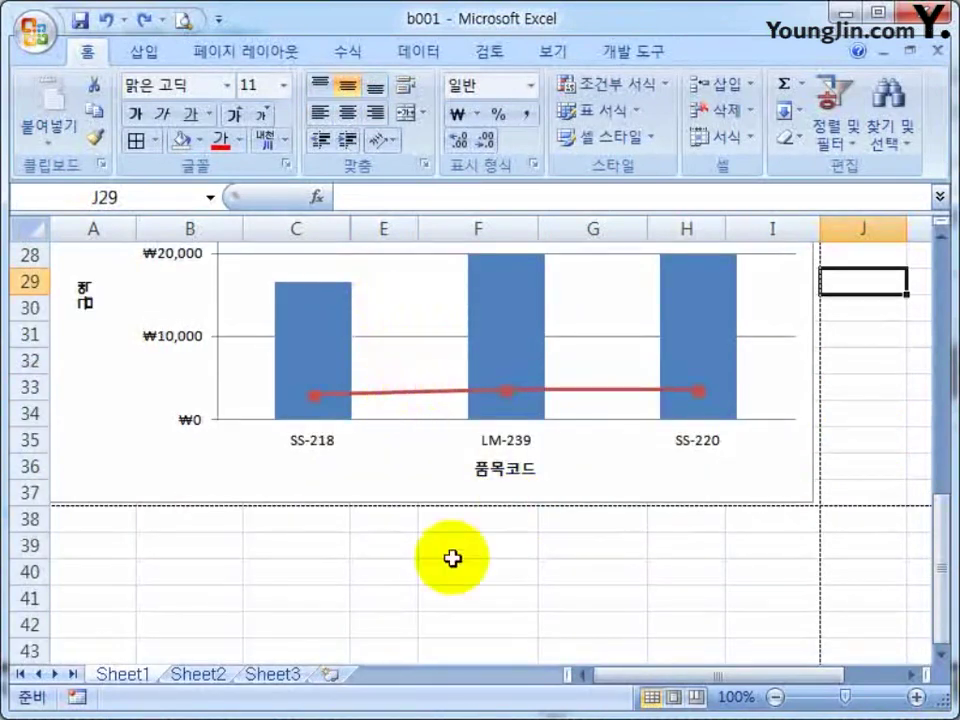
{"action": "scroll", "coordinate": [465, 530], "scroll_direction": "up", "scroll_amount": 3}
{"action": "scroll", "coordinate": [468, 525], "scroll_direction": "down", "scroll_amount": 3}
{"action": "right_click", "coordinate": [380, 394]}
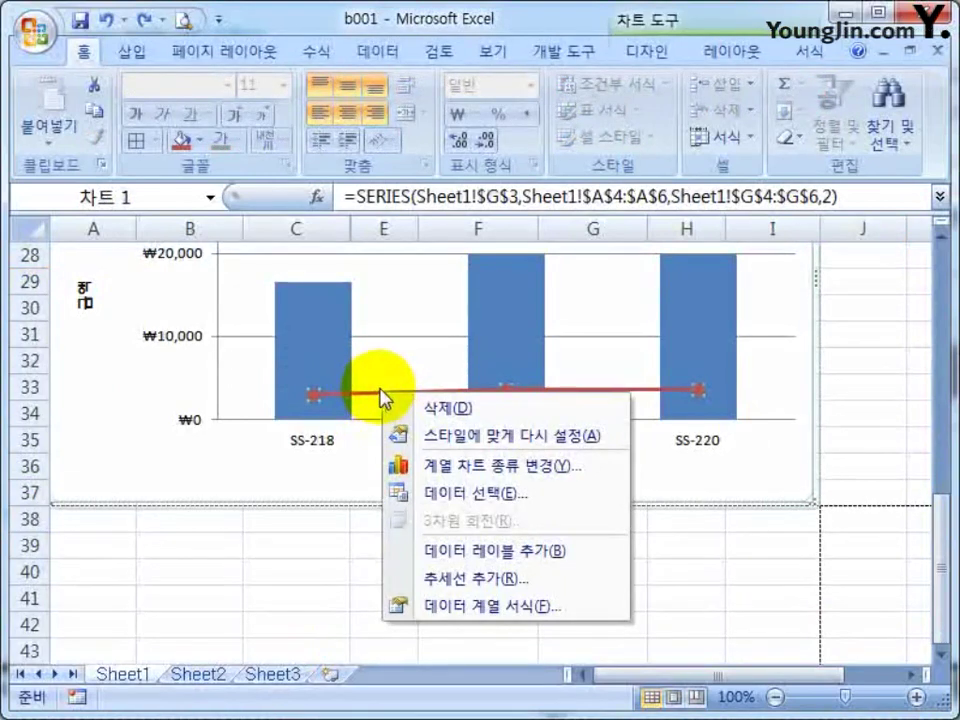
{"action": "left_click", "coordinate": [490, 603]}
{"action": "left_click", "coordinate": [396, 176]}
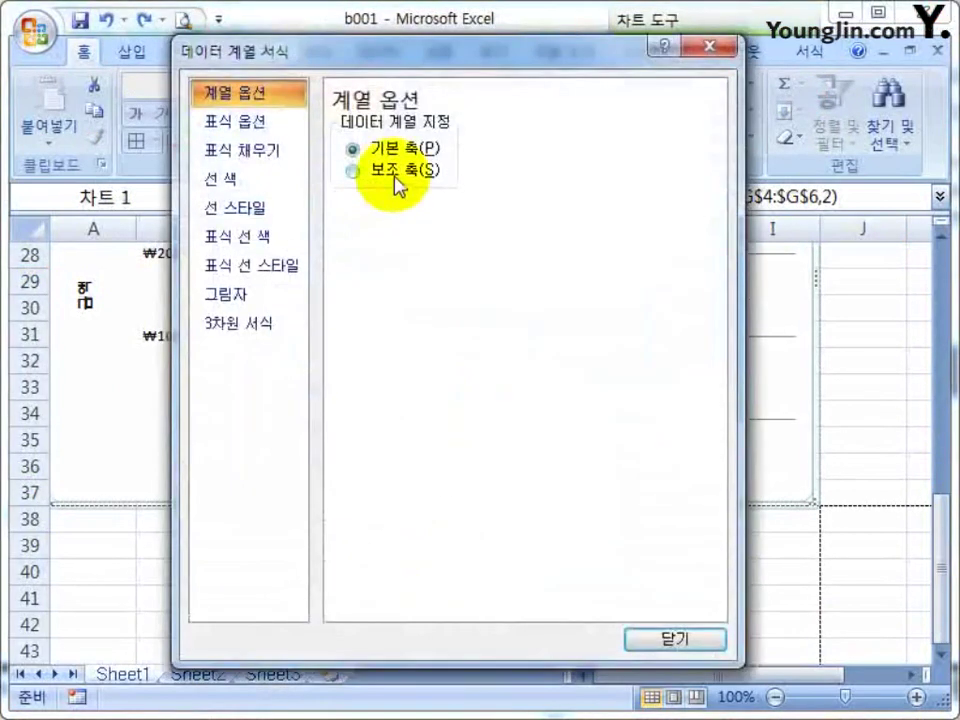
{"action": "left_click", "coordinate": [707, 645]}
{"action": "scroll", "coordinate": [690, 489], "scroll_direction": "up", "scroll_amount": 3}
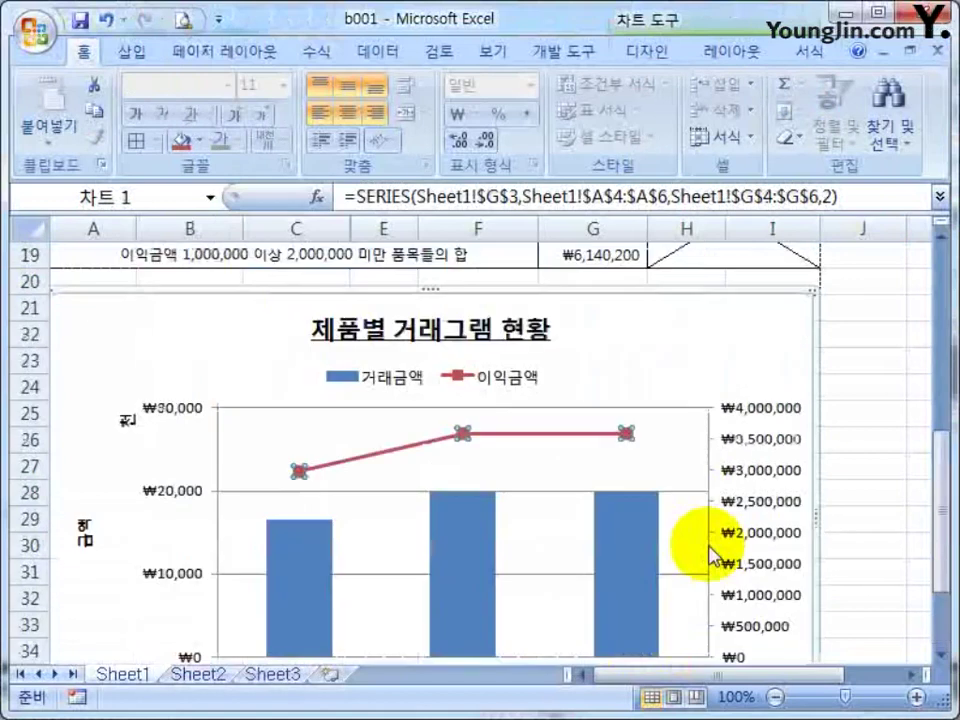
{"action": "left_click", "coordinate": [893, 456]}
{"action": "key", "text": "ctrl+z"}
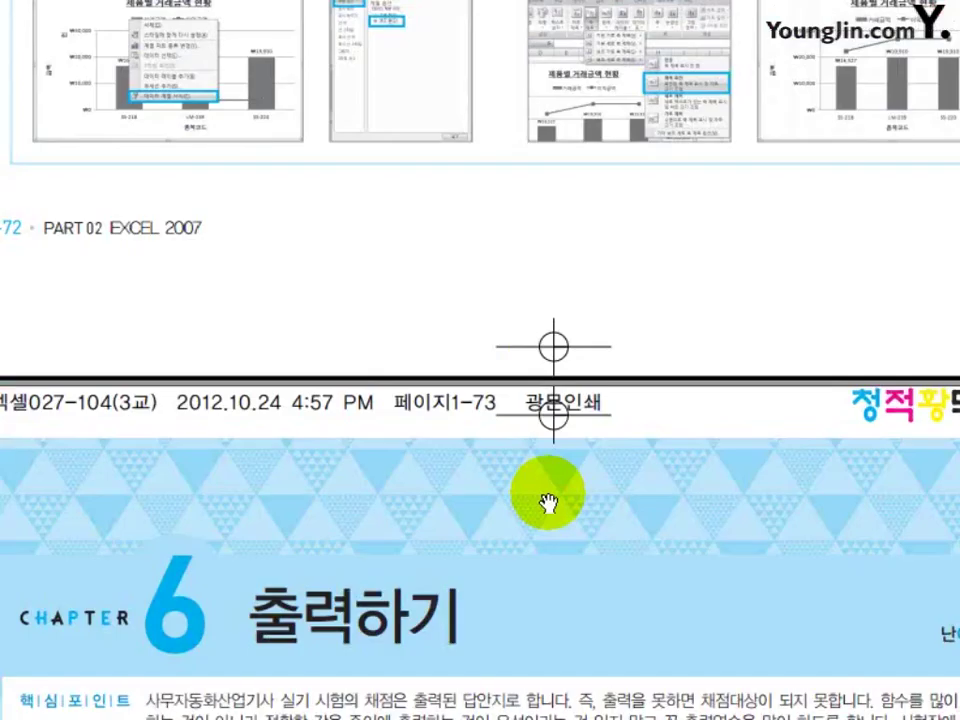
Switch to the textbook and read the opening of Chapter 6 출력하기 on printing precautions and output methods
{"action": "scroll", "coordinate": [548, 500], "scroll_direction": "down", "scroll_amount": 6}
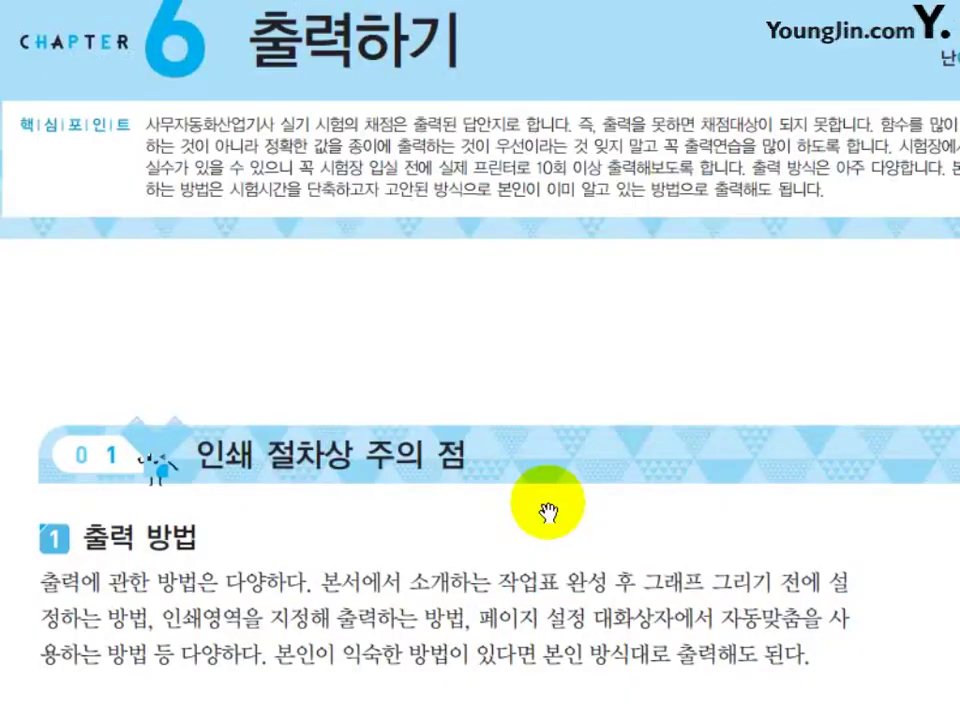
{"action": "scroll", "coordinate": [548, 512], "scroll_direction": "up", "scroll_amount": 2}
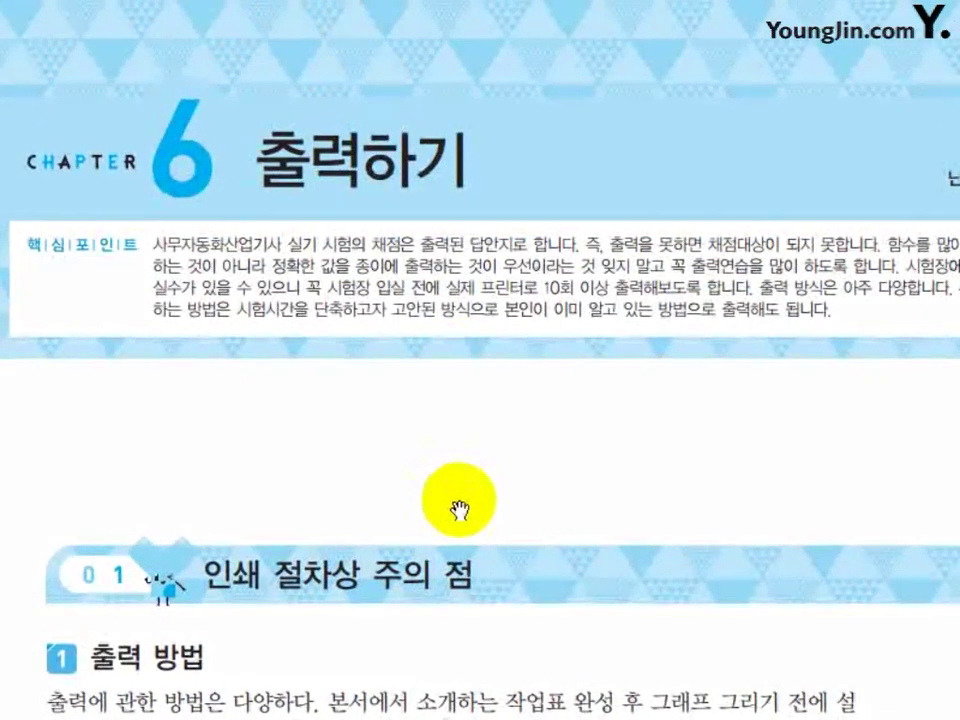
{"action": "scroll", "coordinate": [465, 506], "scroll_direction": "down", "scroll_amount": 6}
{"action": "scroll", "coordinate": [466, 490], "scroll_direction": "down", "scroll_amount": 2}
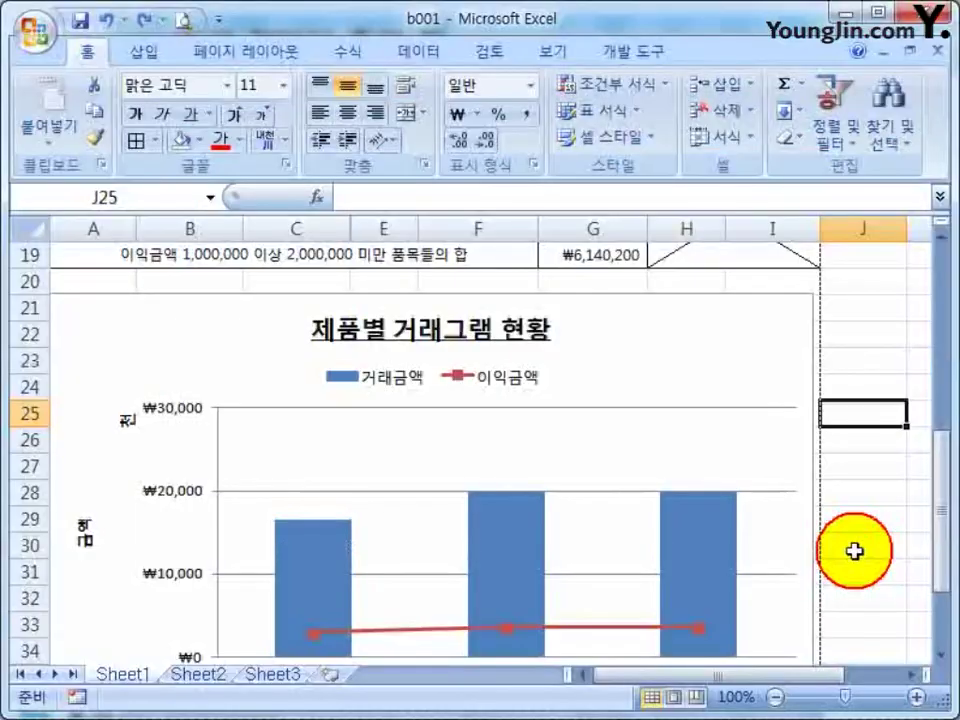
Review Sheet1 of the b001 workbook from the title and table down to the end of the chart
{"action": "scroll", "coordinate": [854, 551], "scroll_direction": "down", "scroll_amount": 1}
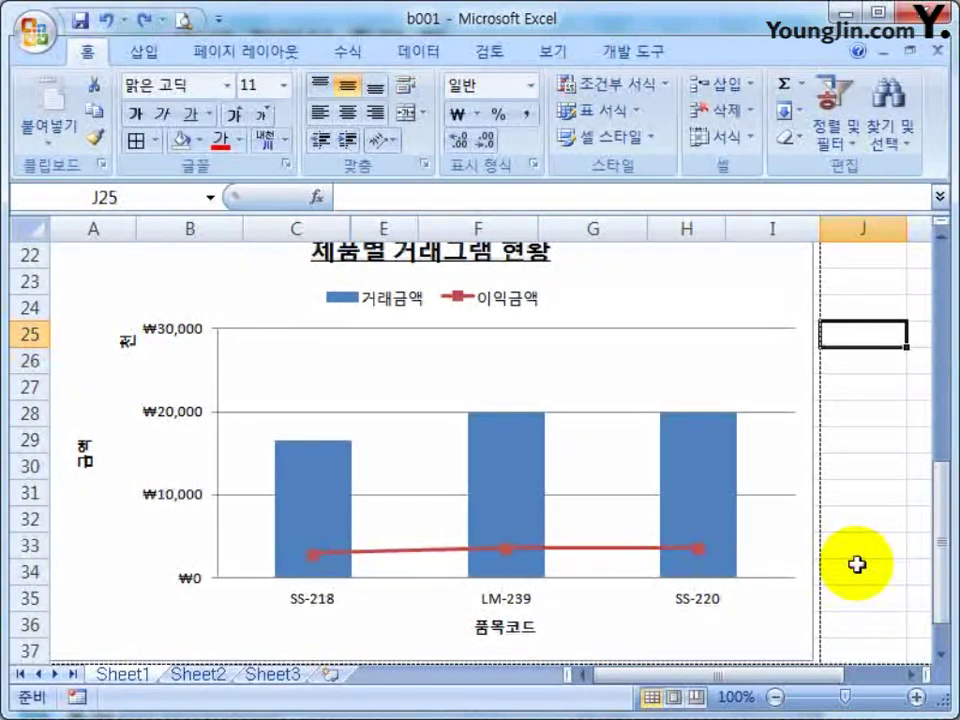
{"action": "scroll", "coordinate": [358, 250], "scroll_direction": "up", "scroll_amount": 7}
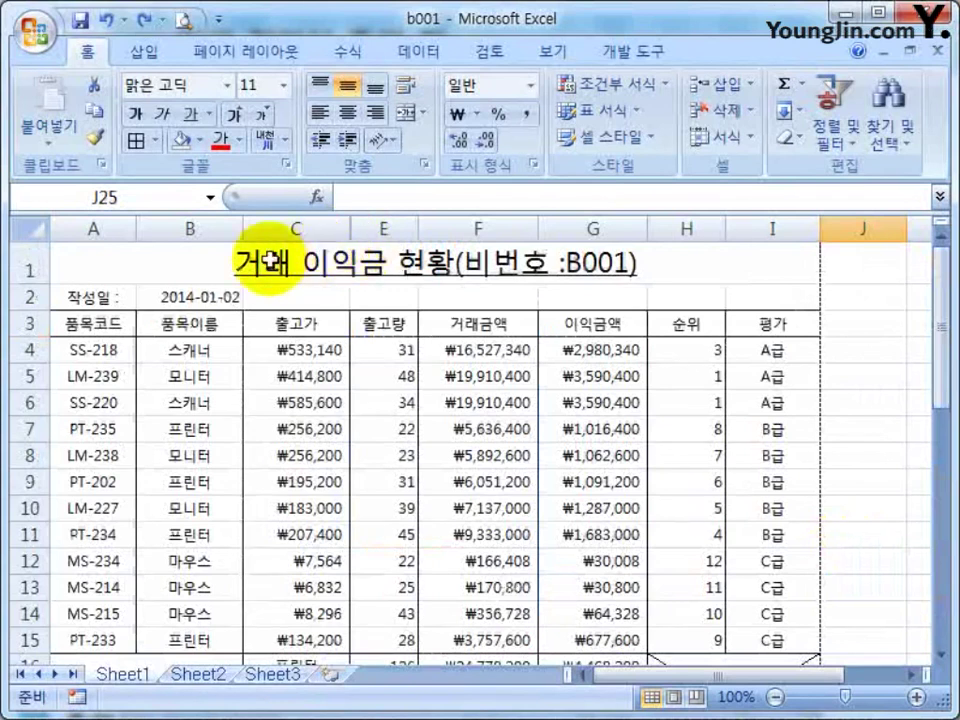
{"action": "left_click", "coordinate": [512, 257]}
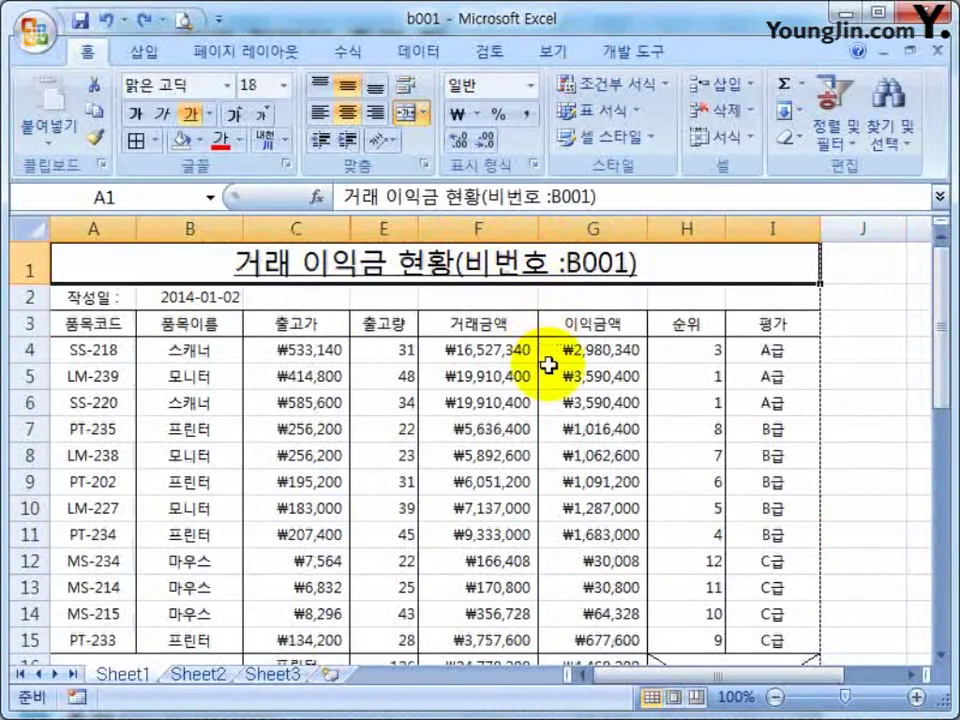
{"action": "scroll", "coordinate": [541, 522], "scroll_direction": "down", "scroll_amount": 3}
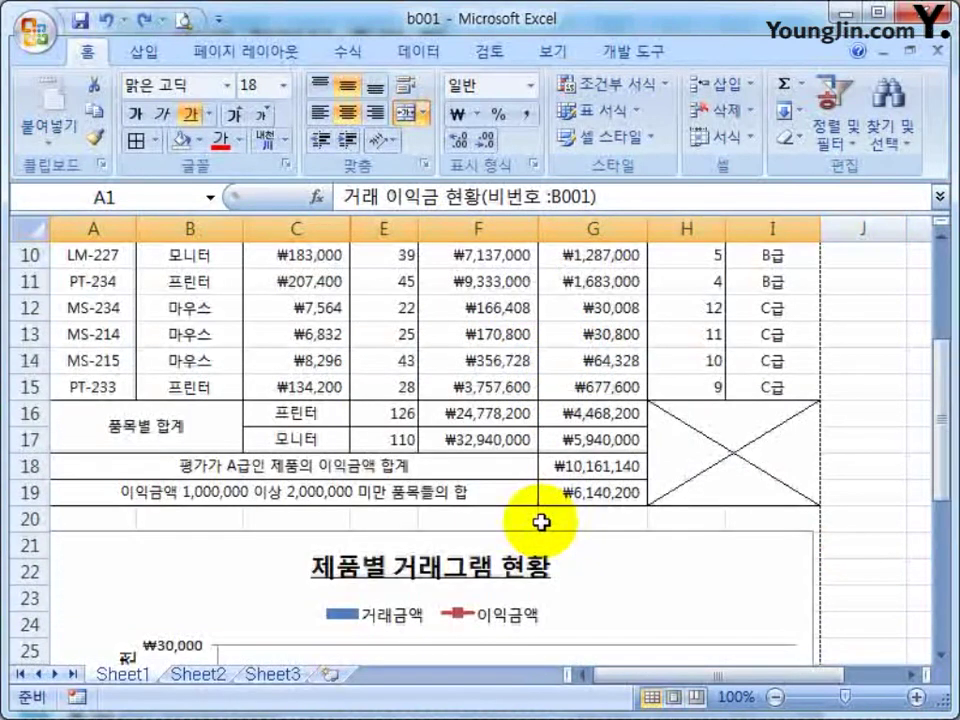
{"action": "scroll", "coordinate": [541, 522], "scroll_direction": "down", "scroll_amount": 5}
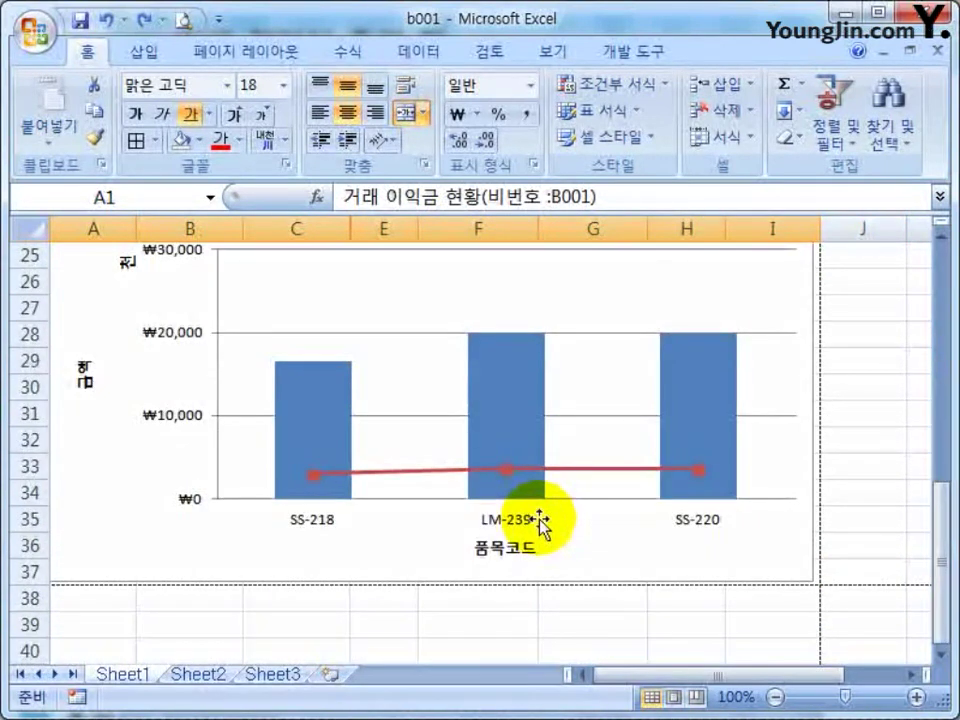
{"action": "scroll", "coordinate": [540, 517], "scroll_direction": "up", "scroll_amount": 8}
{"action": "left_click", "coordinate": [487, 355]}
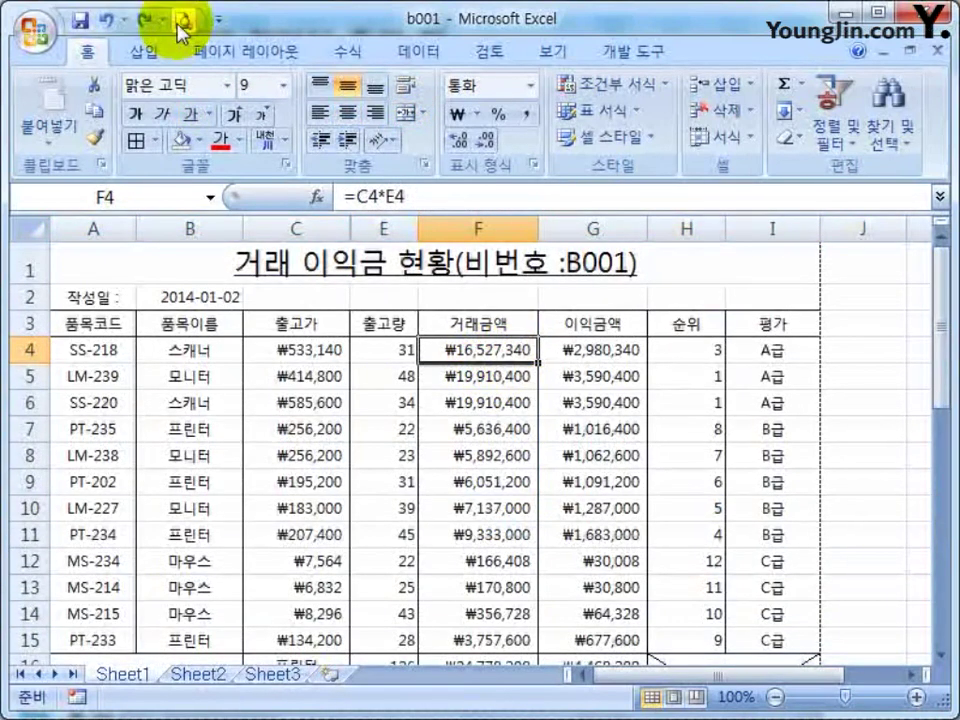
Select cell G5, close the b001 workbook and exit Excel
{"action": "left_click", "coordinate": [612, 374]}
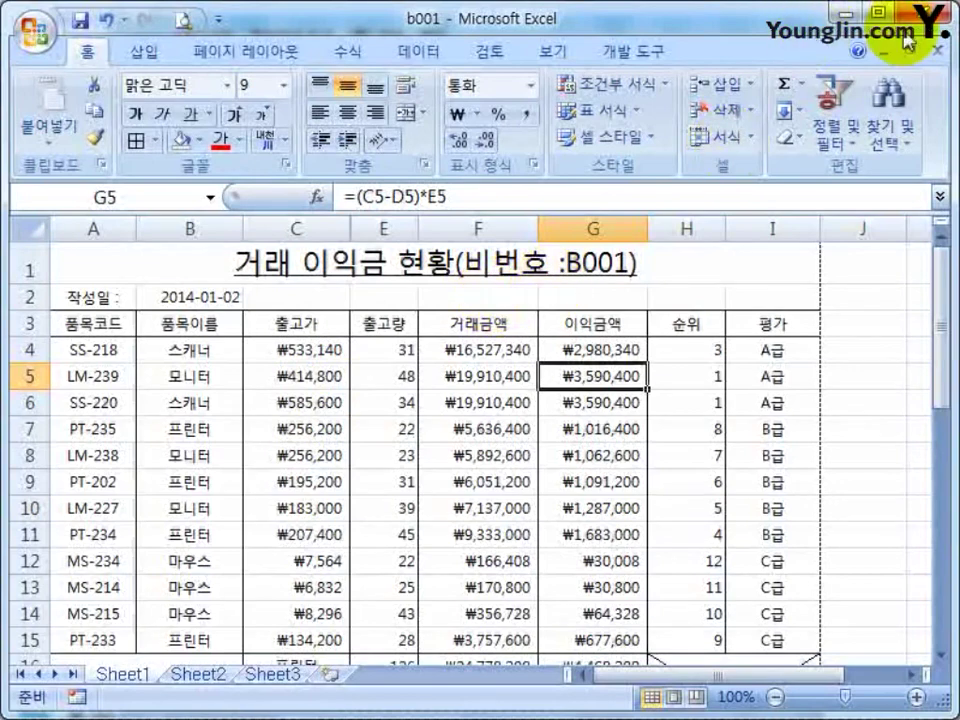
{"action": "left_click", "coordinate": [936, 47]}
{"action": "left_click", "coordinate": [913, 12]}
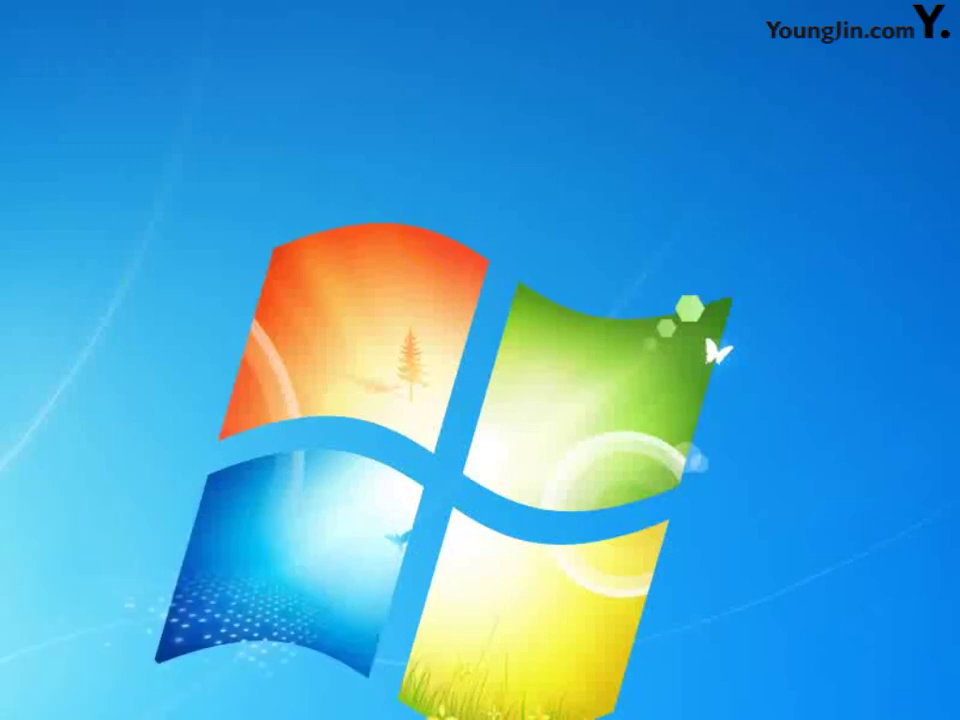
Open the b001 workbook from the b0000001 folder on the C: drive in Windows Explorer
{"action": "key", "text": "super+e"}
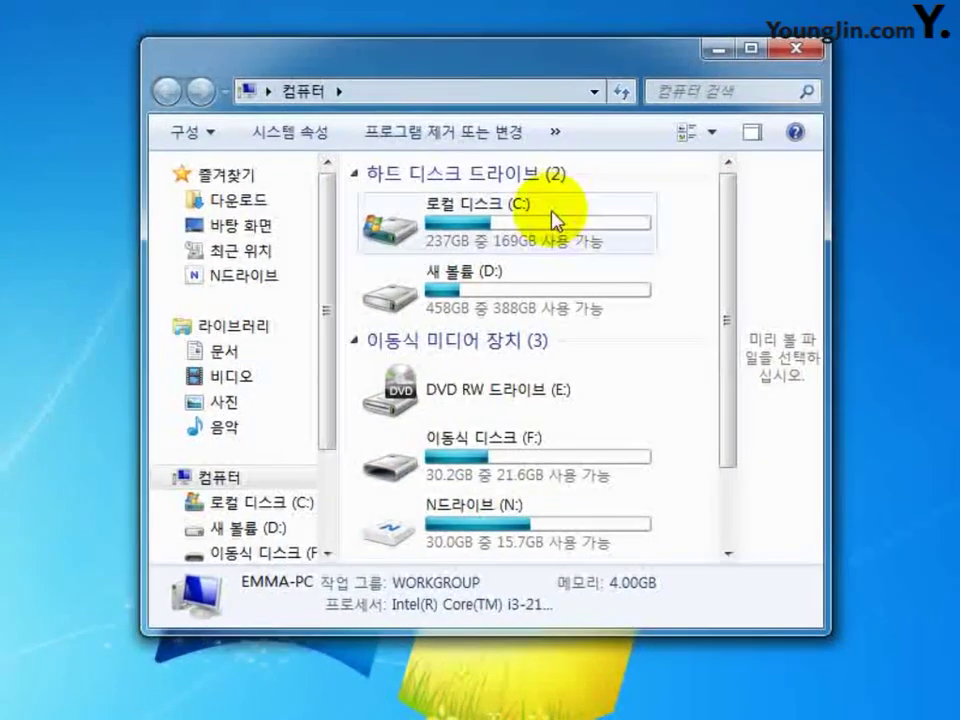
{"action": "mouse_move", "coordinate": [515, 234]}
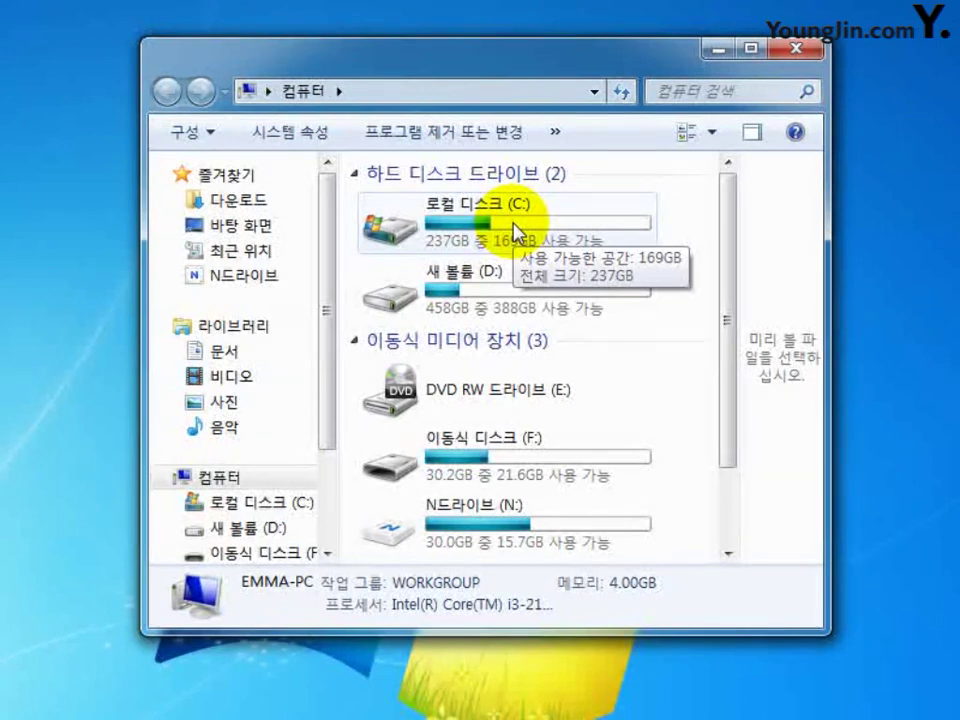
{"action": "double_click", "coordinate": [545, 230]}
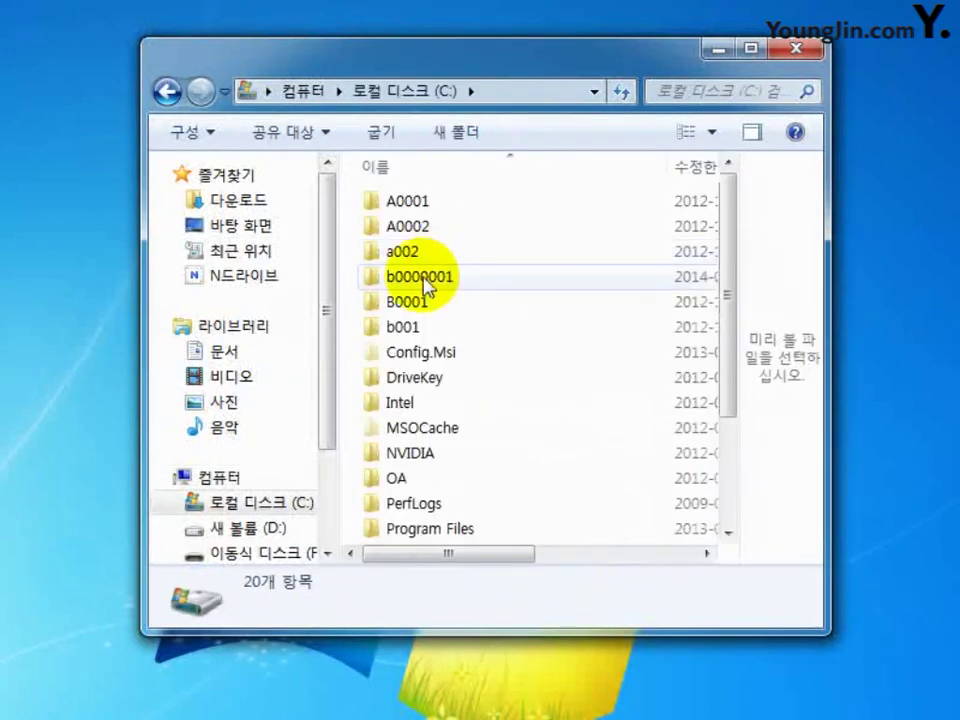
{"action": "double_click", "coordinate": [426, 280]}
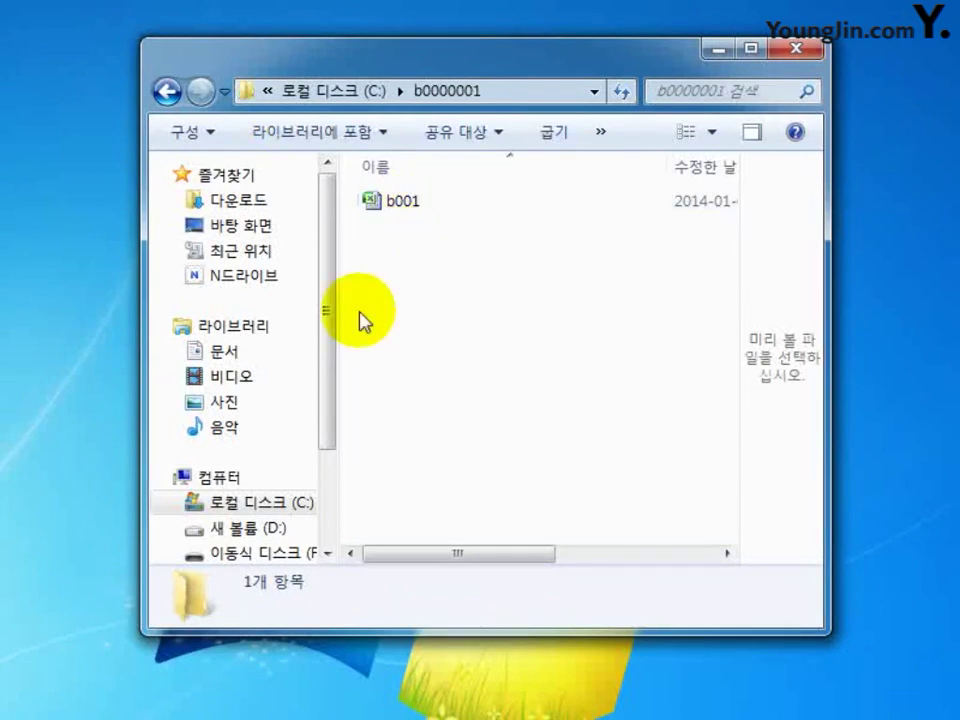
{"action": "double_click", "coordinate": [405, 203]}
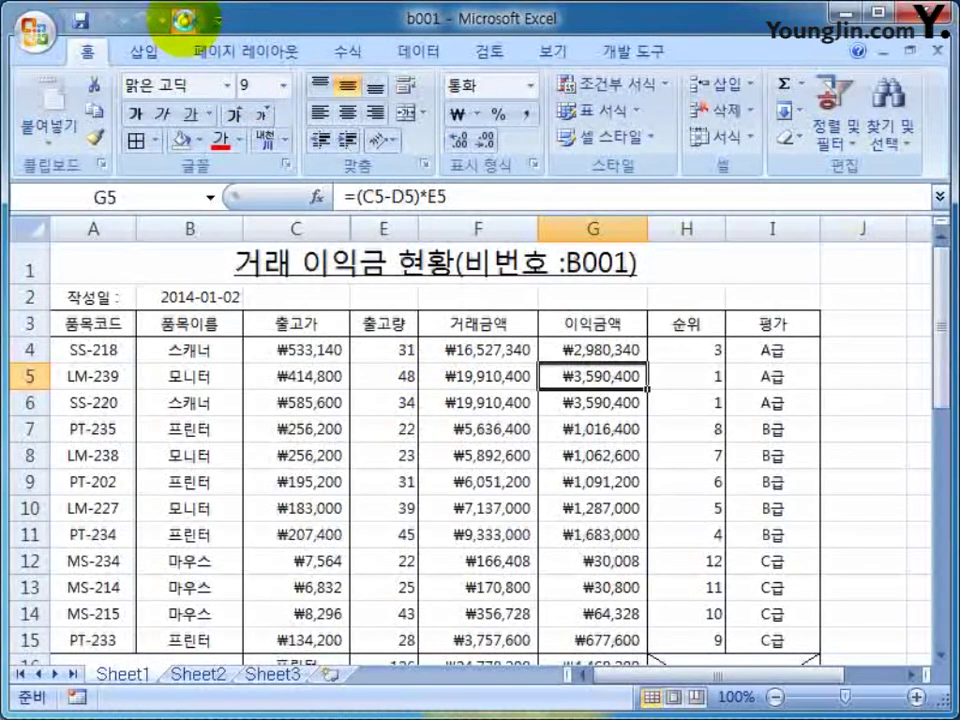
Show the print preview of the sheet and zoom in on the page to examine the table and chart
{"action": "left_click", "coordinate": [183, 18]}
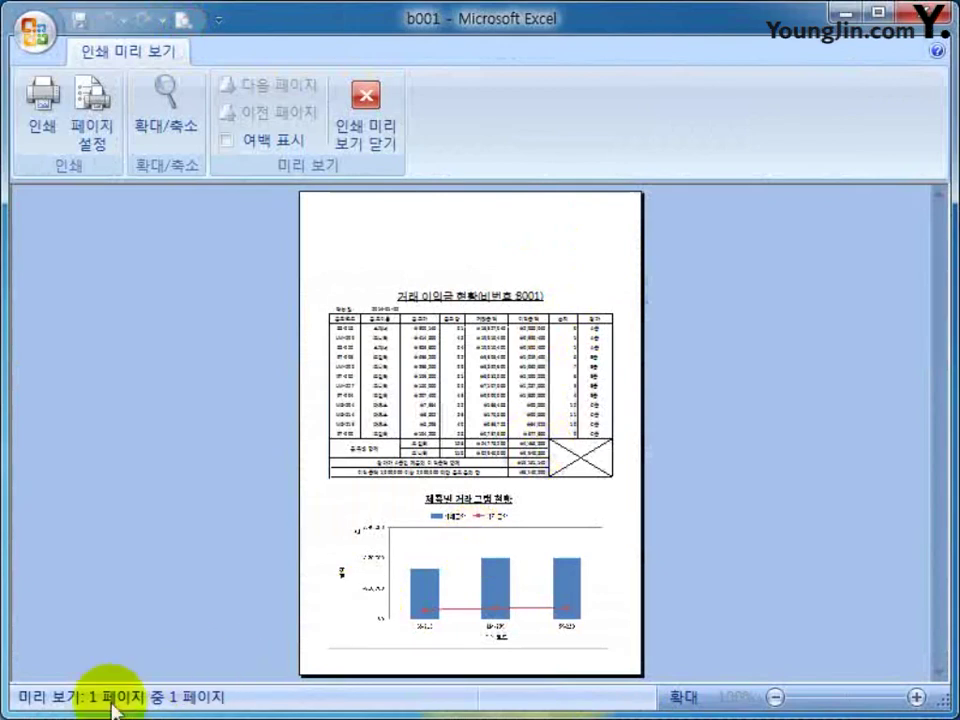
{"action": "left_click", "coordinate": [590, 558]}
{"action": "scroll", "coordinate": [725, 552], "scroll_direction": "up", "scroll_amount": 5}
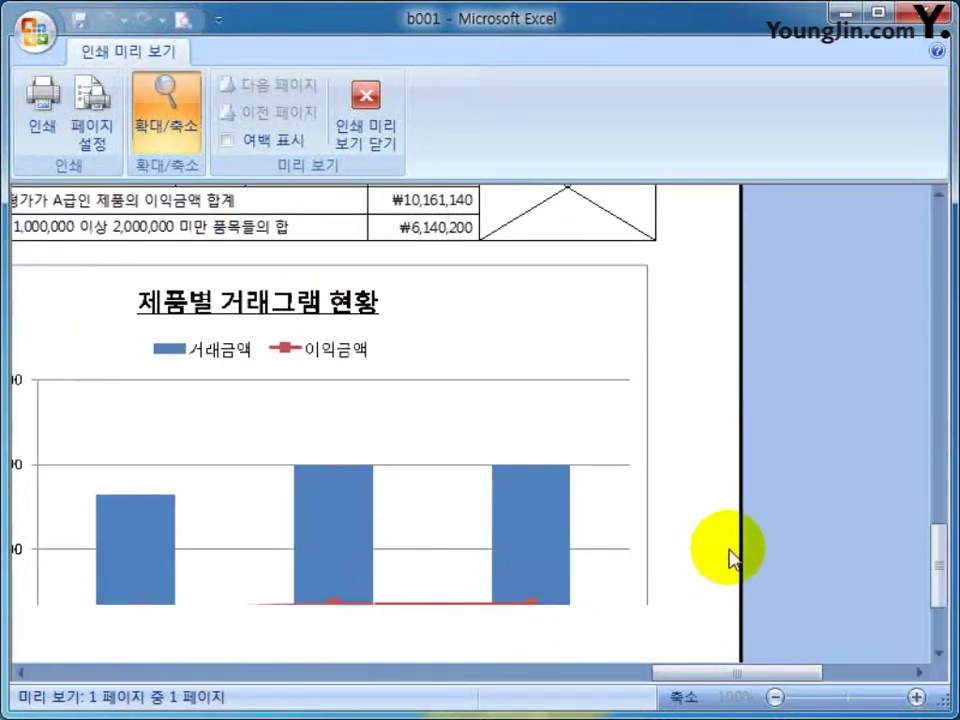
Return the print preview to the whole page and print one copy of the selected sheet to the doPDF v7 printer
{"action": "left_click", "coordinate": [332, 416]}
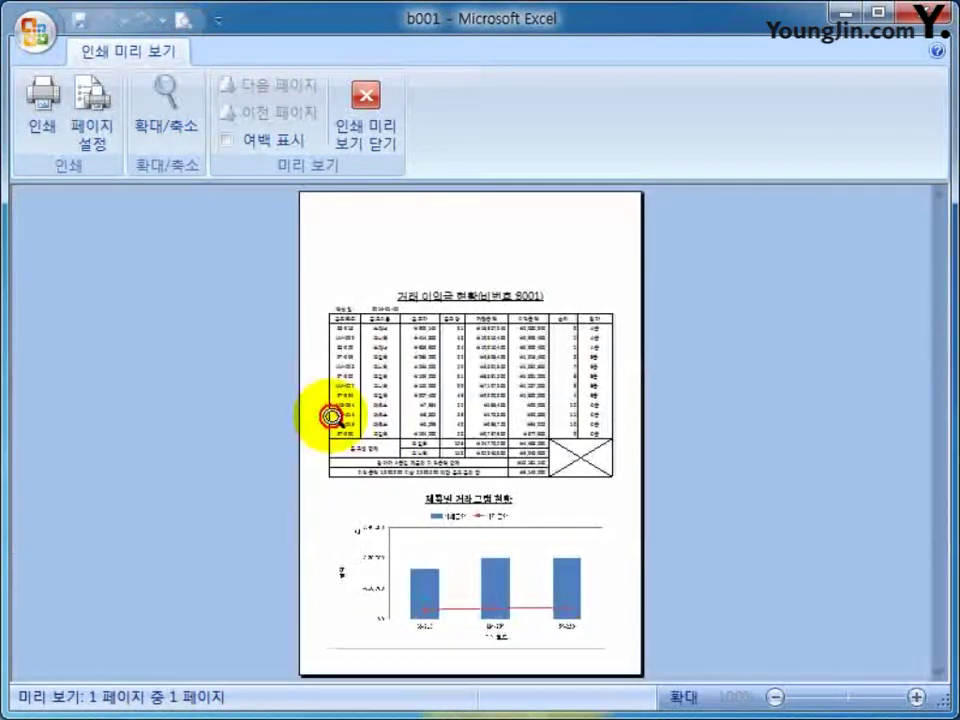
{"action": "left_click", "coordinate": [44, 110]}
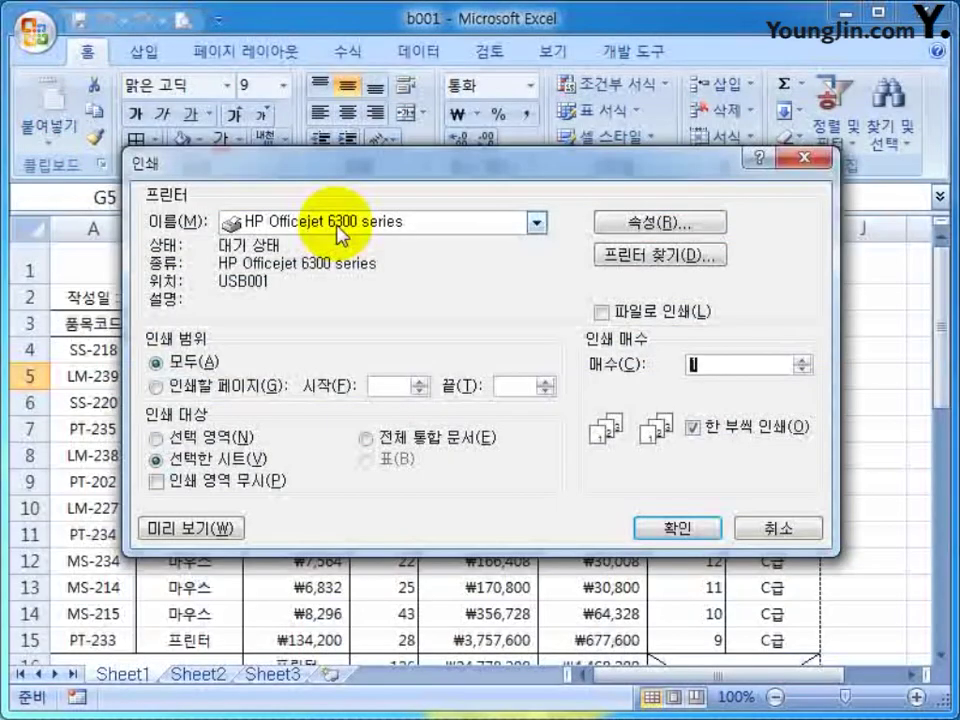
{"action": "left_click", "coordinate": [338, 228]}
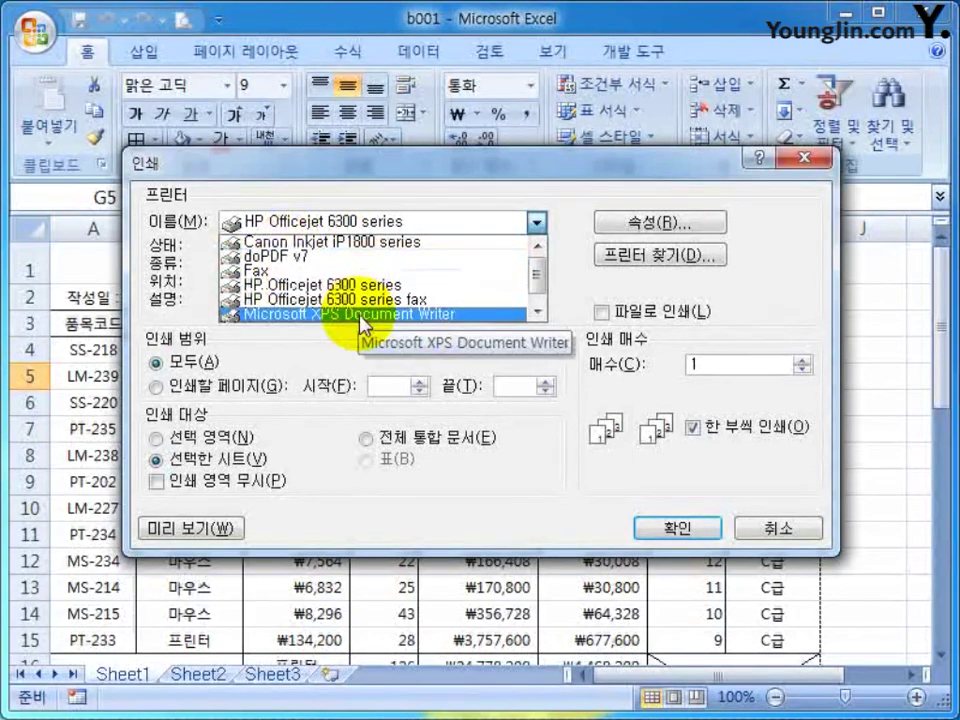
{"action": "mouse_move", "coordinate": [540, 277]}
{"action": "left_mouse_down"}
{"action": "mouse_move", "coordinate": [543, 290]}
{"action": "mouse_move", "coordinate": [542, 270]}
{"action": "left_mouse_up"}
{"action": "left_click", "coordinate": [505, 266]}
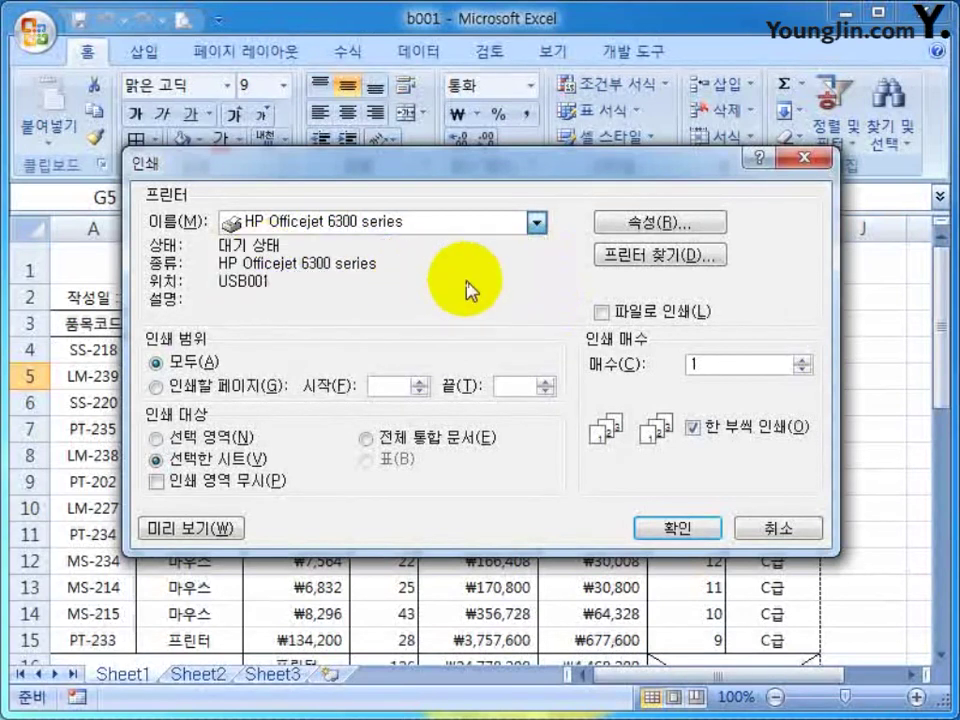
{"action": "left_click", "coordinate": [665, 525]}
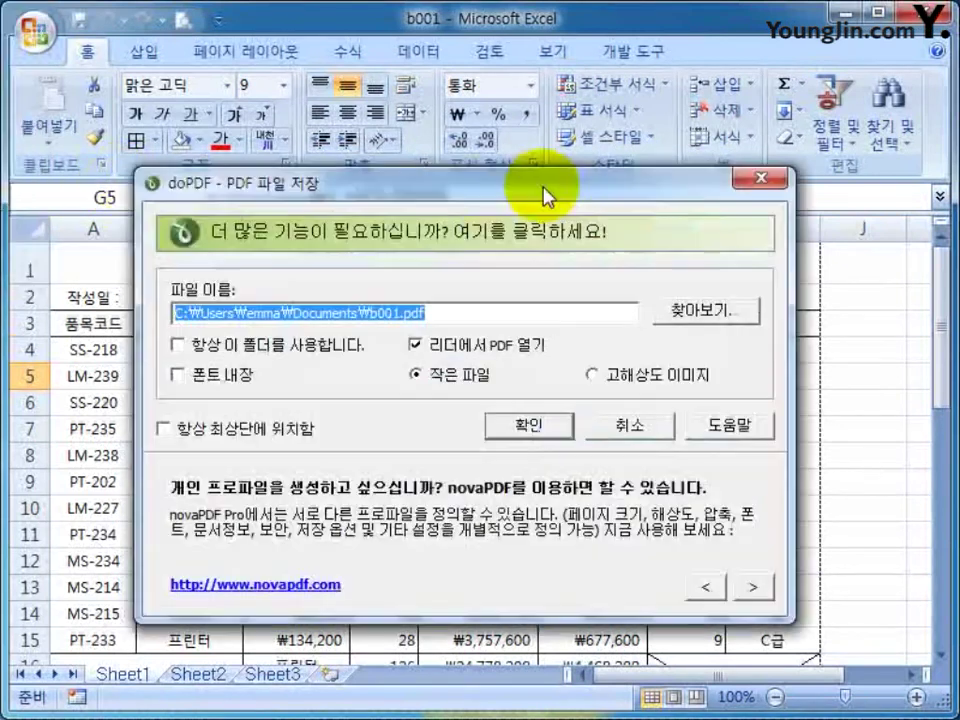
Save the printed output as the PDF file b001 on the desktop, with opening in the reader left enabled
{"action": "left_click", "coordinate": [688, 311]}
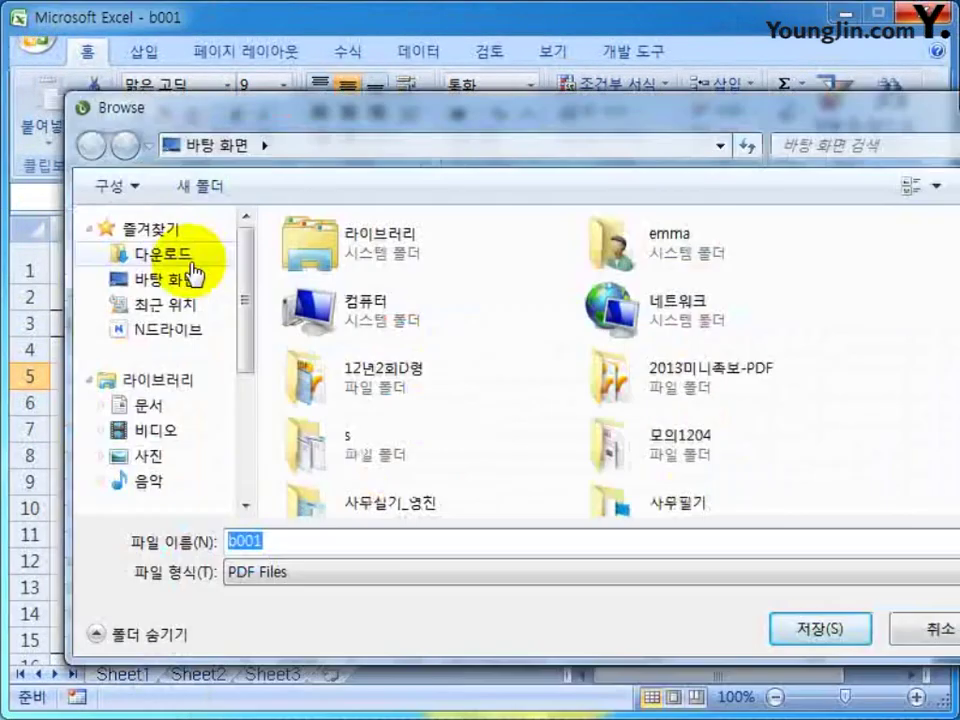
{"action": "left_click", "coordinate": [190, 278]}
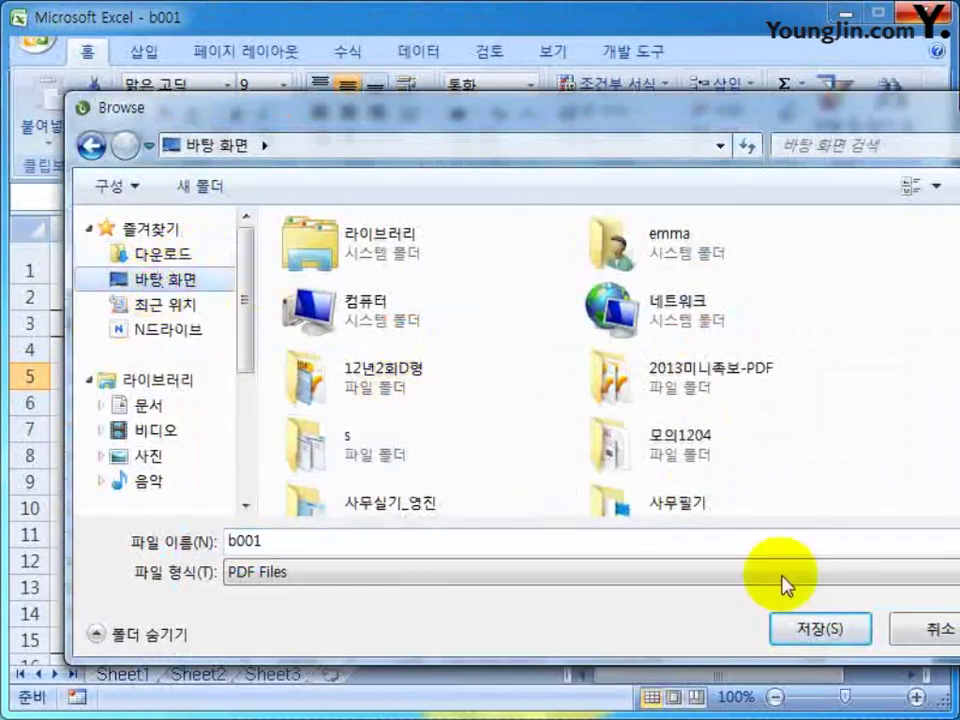
{"action": "left_click", "coordinate": [805, 638]}
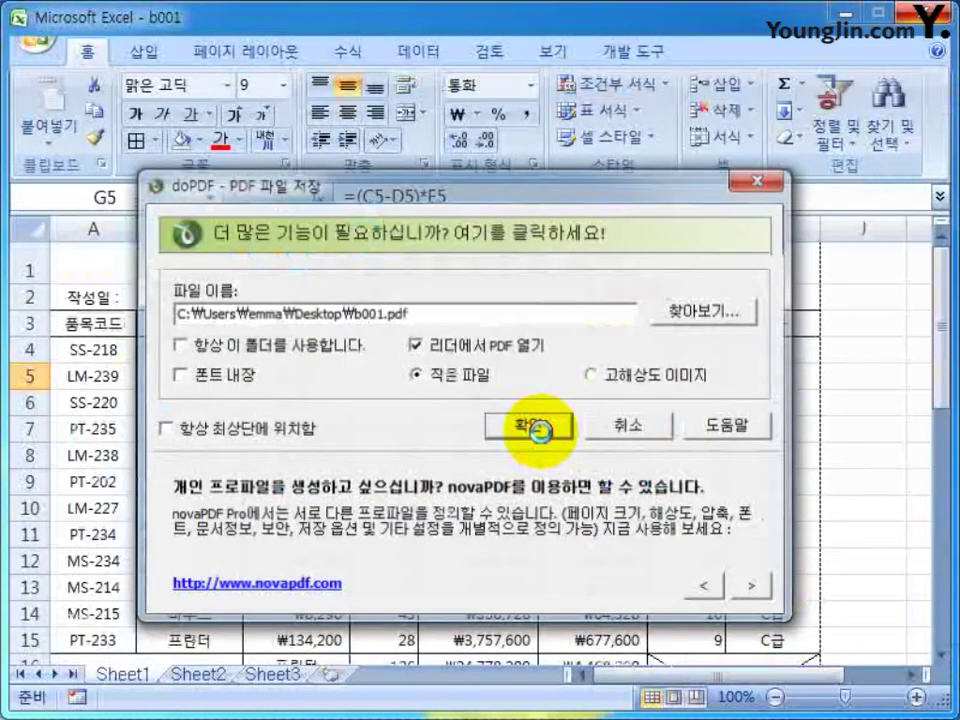
{"action": "left_click", "coordinate": [537, 427]}
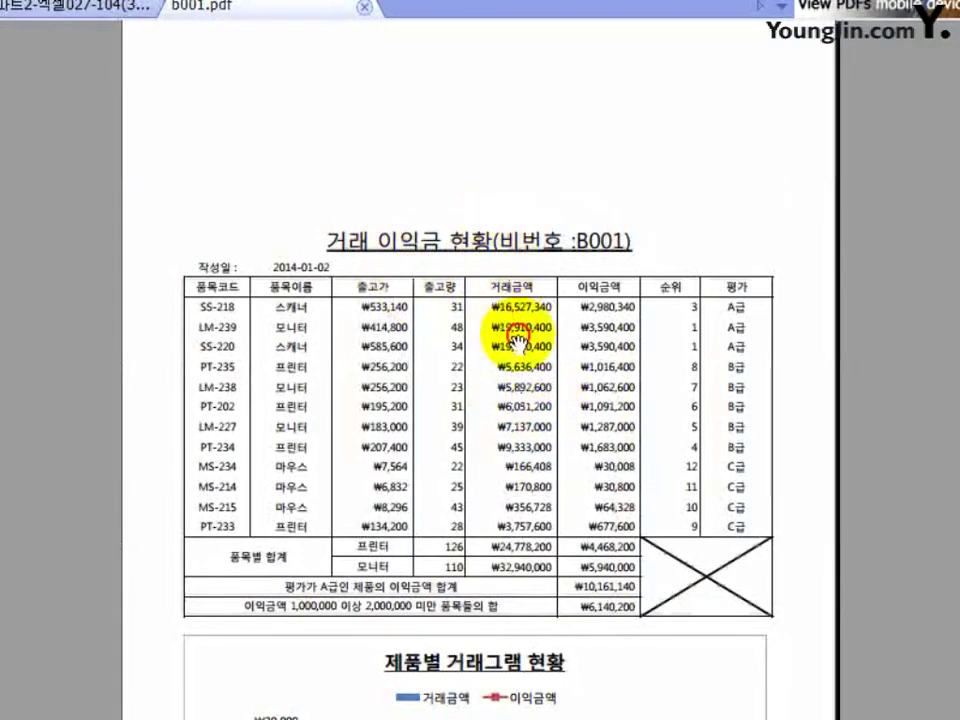
Examine the table and the chart below it on the page of b001.pdf
{"action": "scroll", "coordinate": [425, 340], "scroll_direction": "down", "scroll_amount": 5}
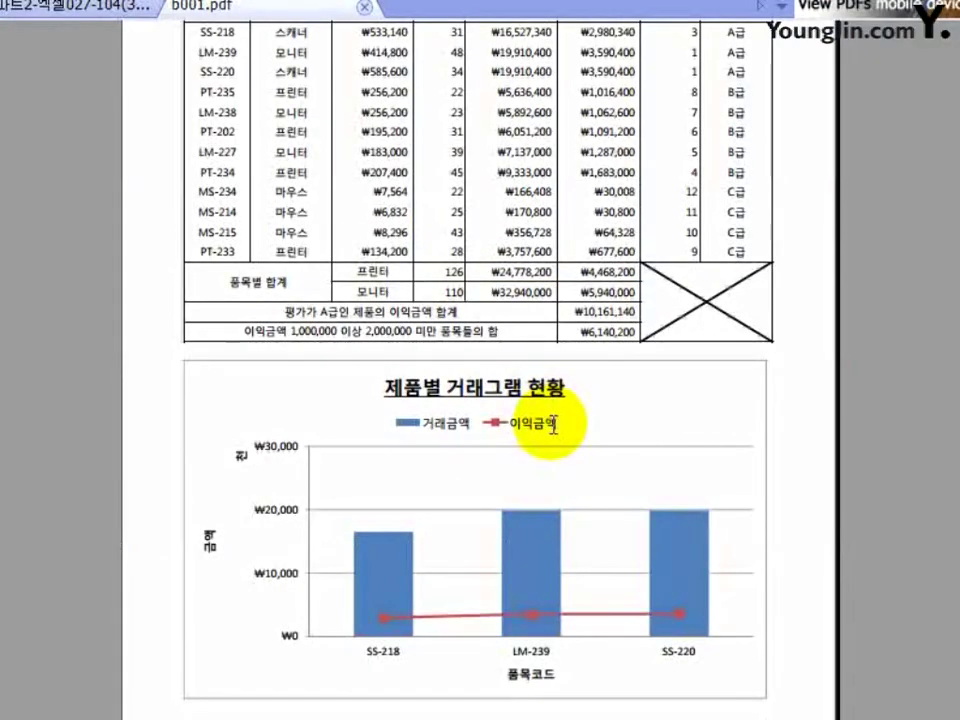
{"action": "scroll", "coordinate": [553, 410], "scroll_direction": "up", "scroll_amount": 5}
{"action": "scroll", "coordinate": [553, 415], "scroll_direction": "down", "scroll_amount": 5}
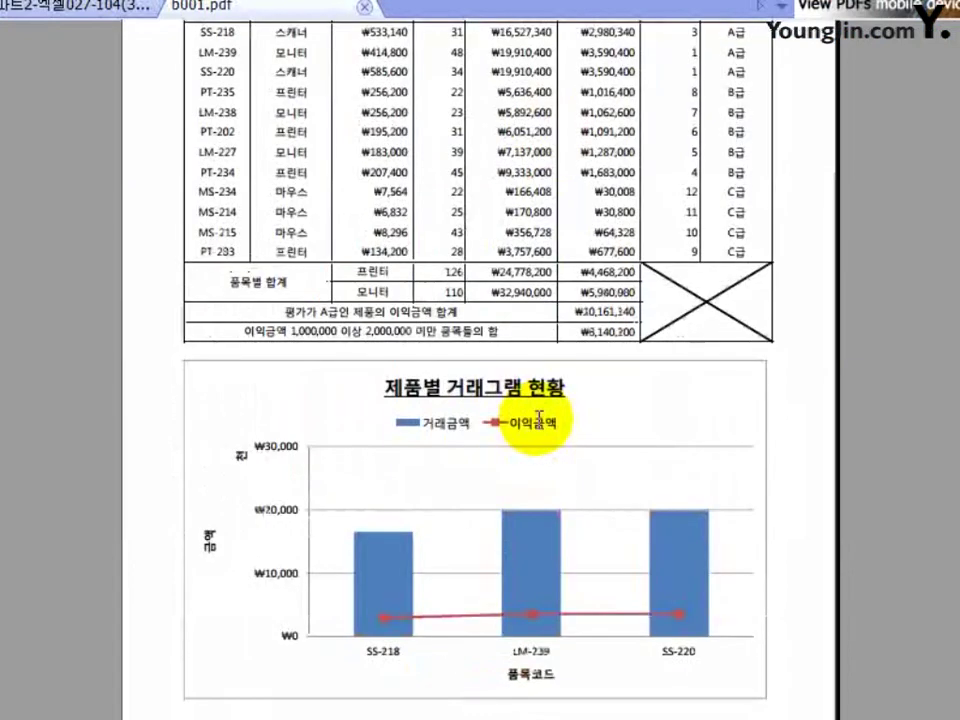